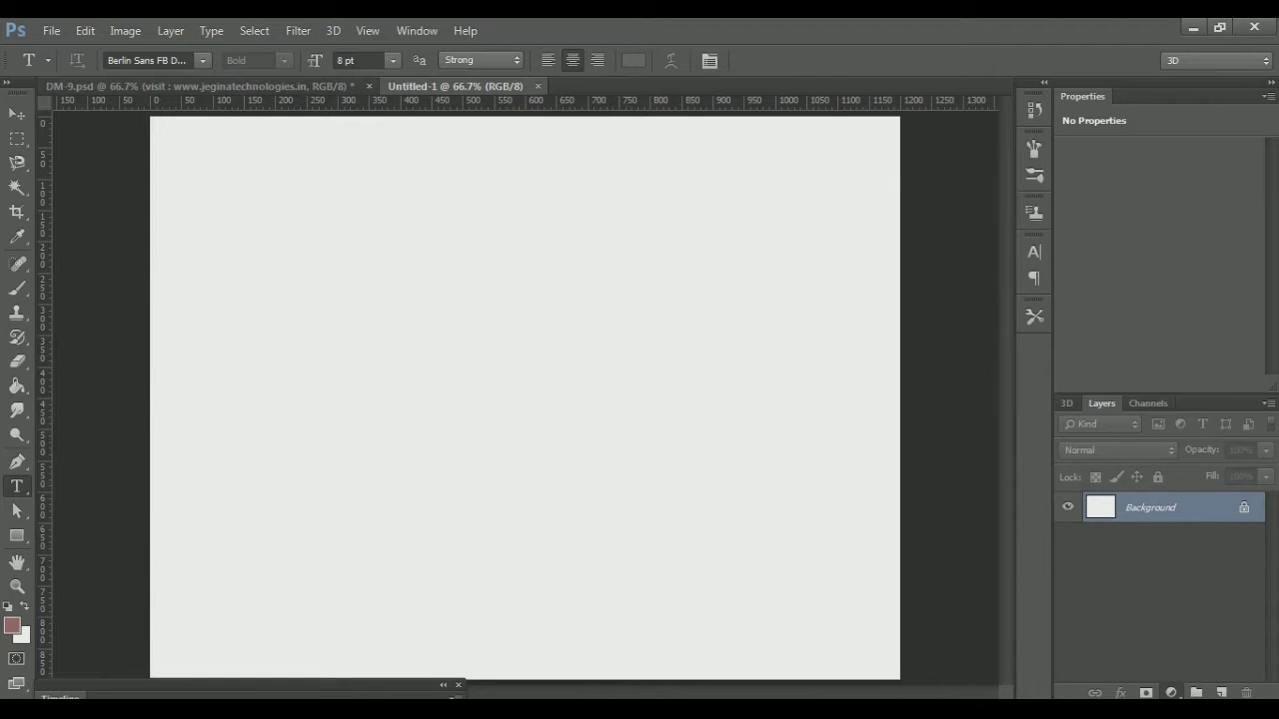
# Add a Solid Color fill layer in light yellow #ffff66 covering the whole canvas
pyautogui.click(1172, 692)
pyautogui.click(1152, 291)
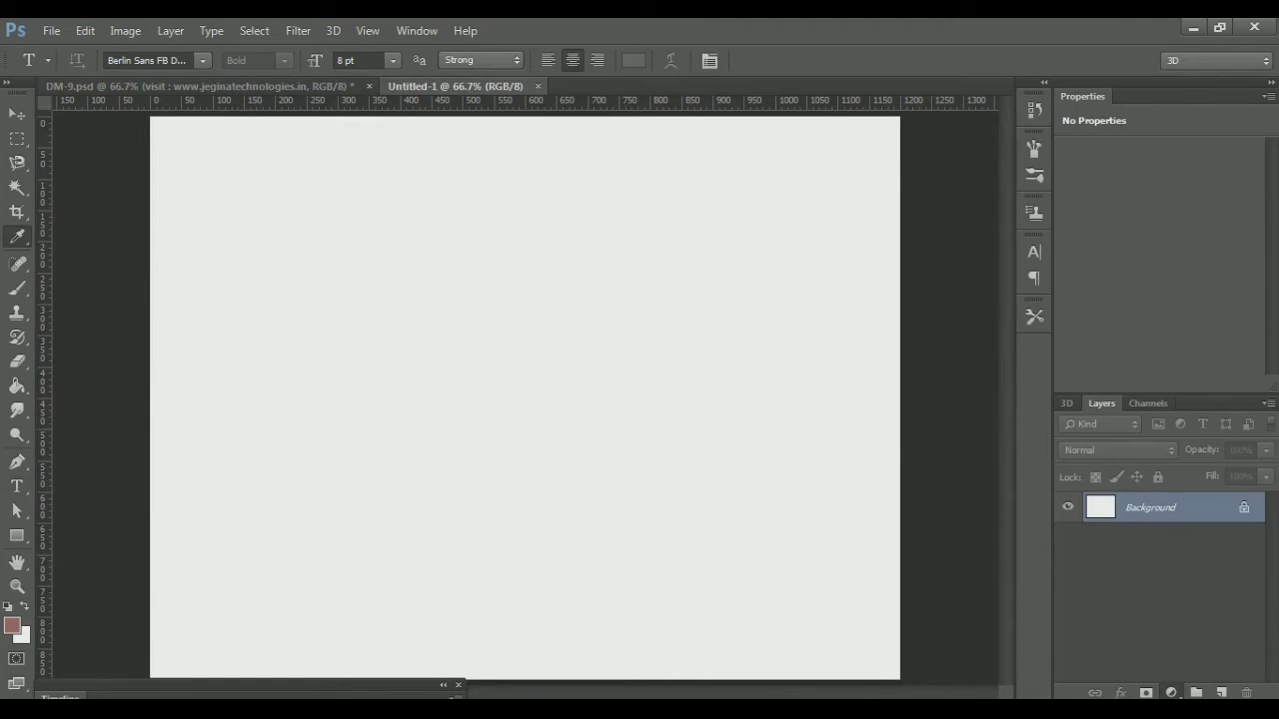
pyautogui.write('999966')
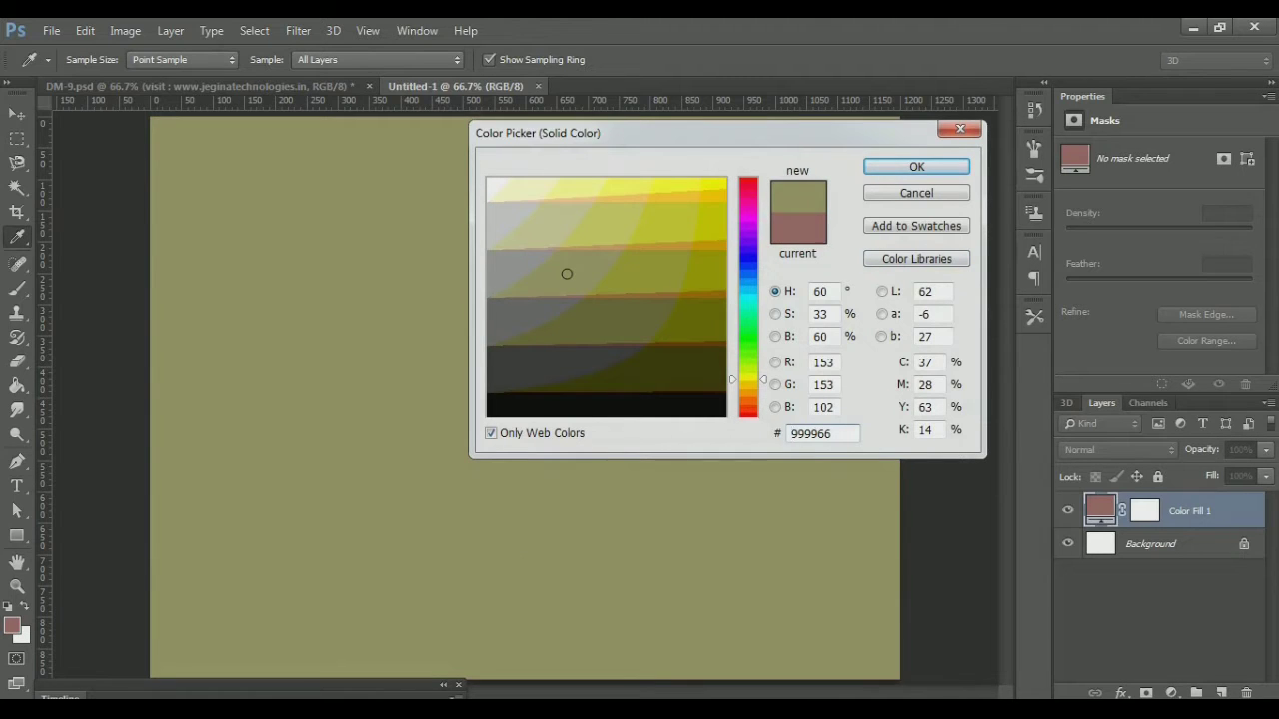
pyautogui.click(694, 185)
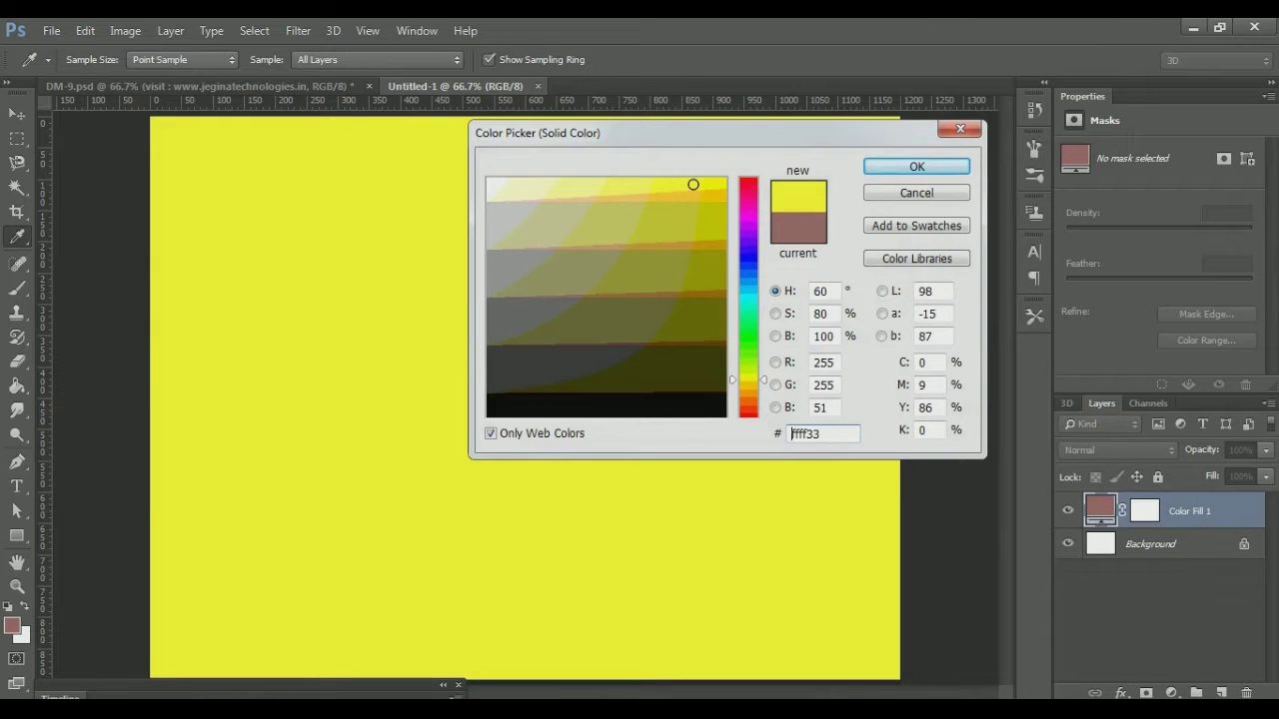
pyautogui.click(633, 187)
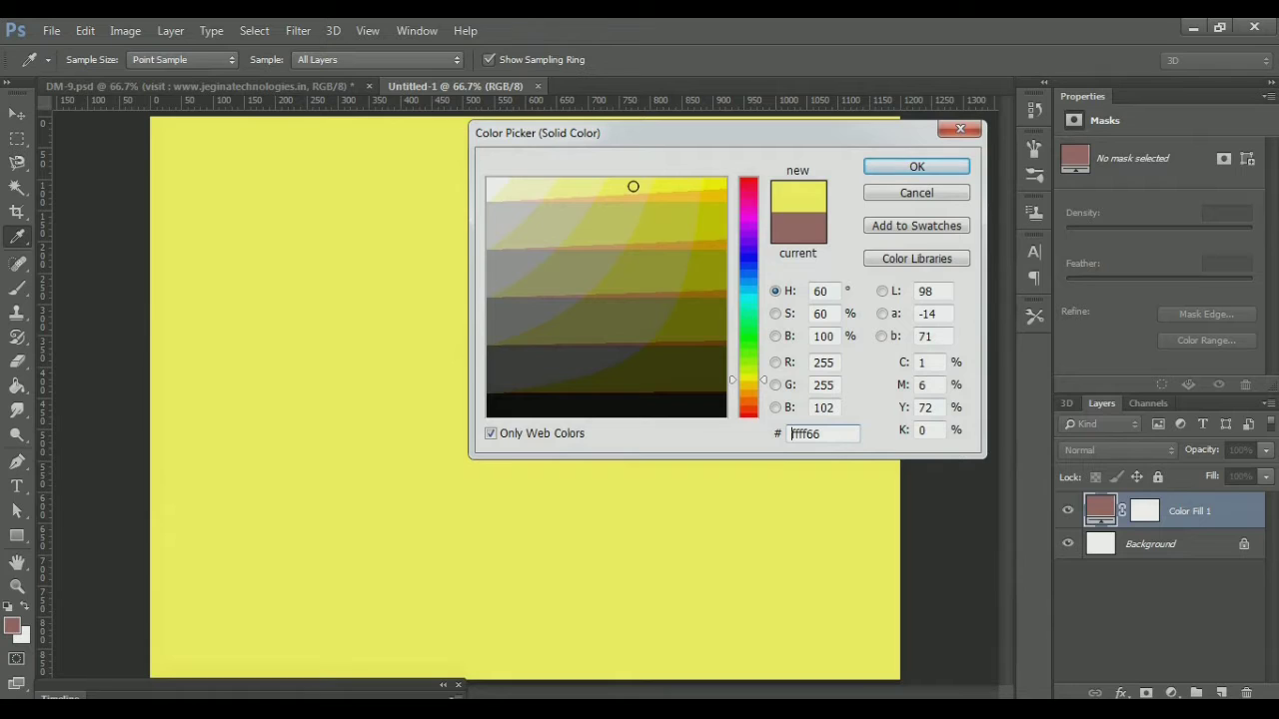
pyautogui.press('Return')
pyautogui.press('t')
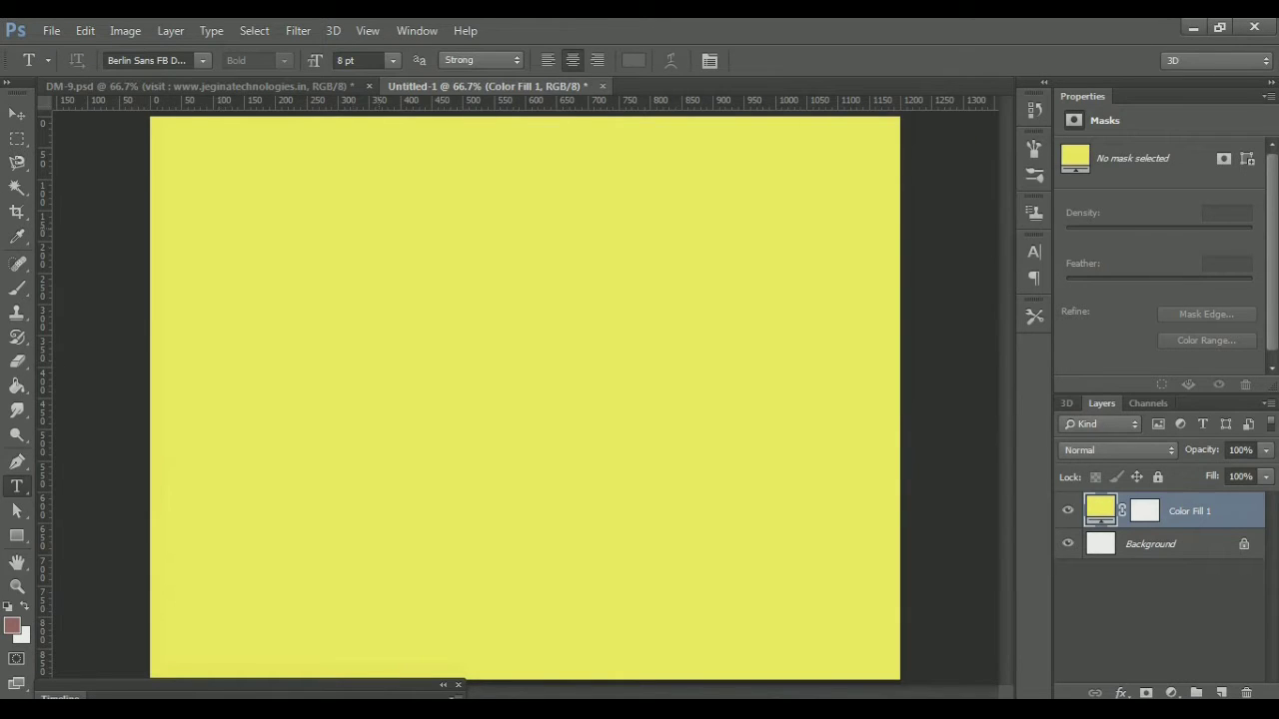
# Type the heading 'JEGINA TECHNOLOGIES' and move it up near the top edge
pyautogui.click(386, 214)
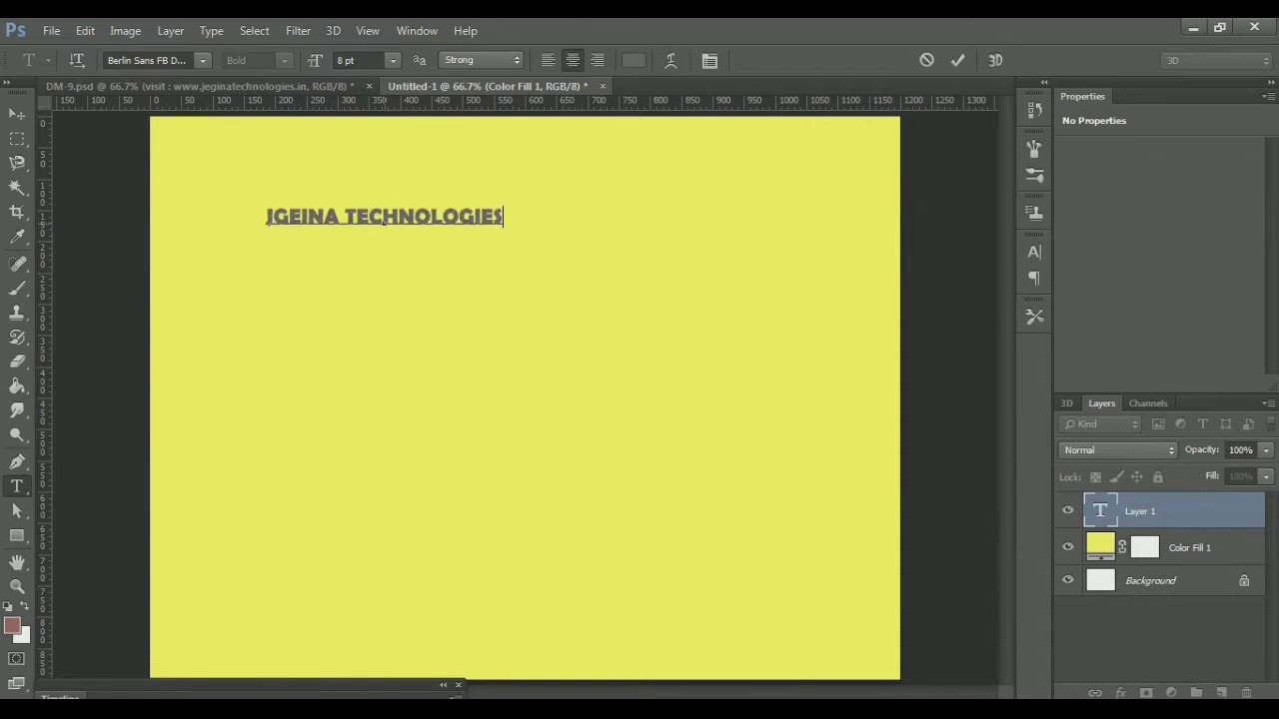
pyautogui.hotkey('ctrl', 'a')
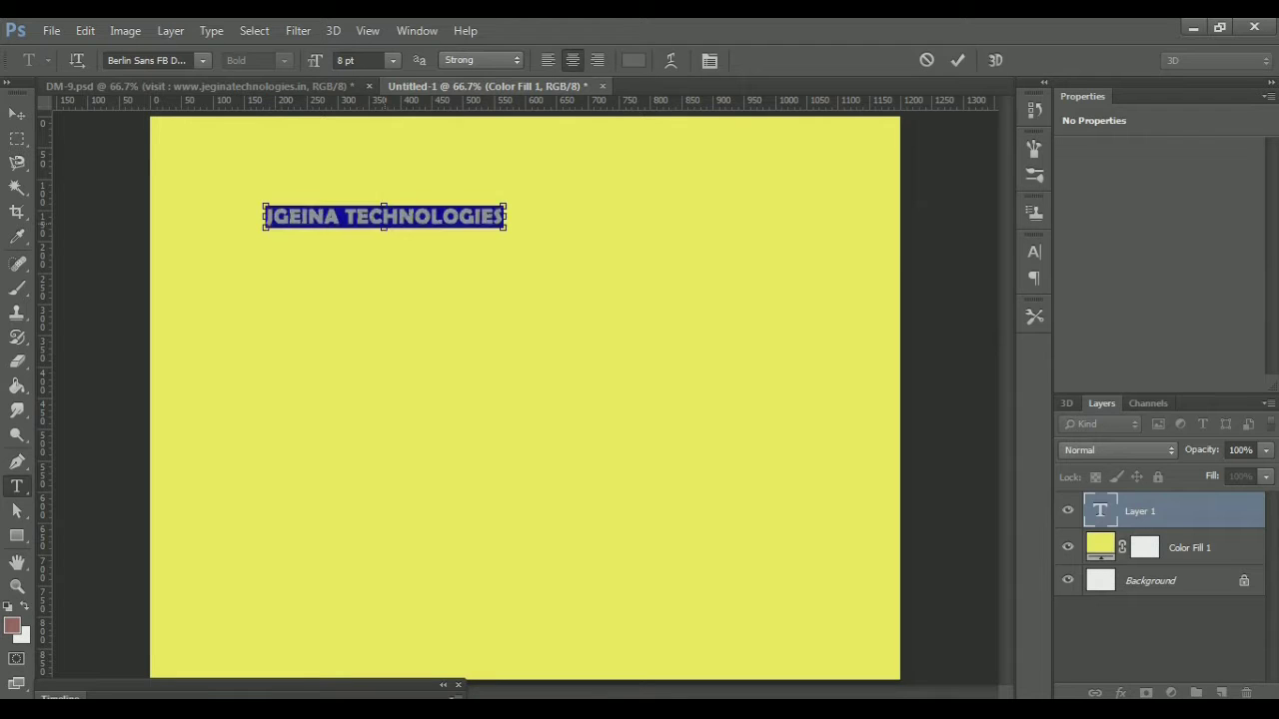
pyautogui.click(387, 217)
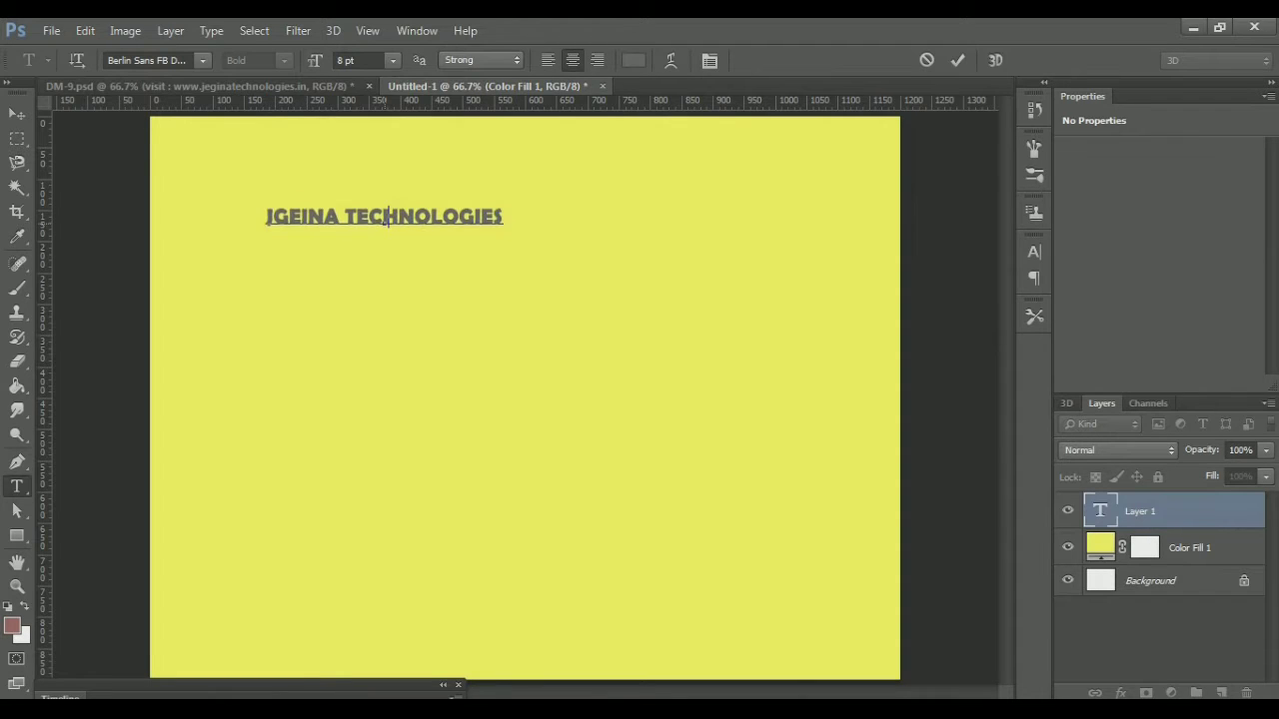
pyautogui.press('Right')
pyautogui.press('Right')
pyautogui.press('Right')
pyautogui.press('Right')
pyautogui.press('Right')
pyautogui.press('Right')
pyautogui.press('Right')
pyautogui.press('Right')
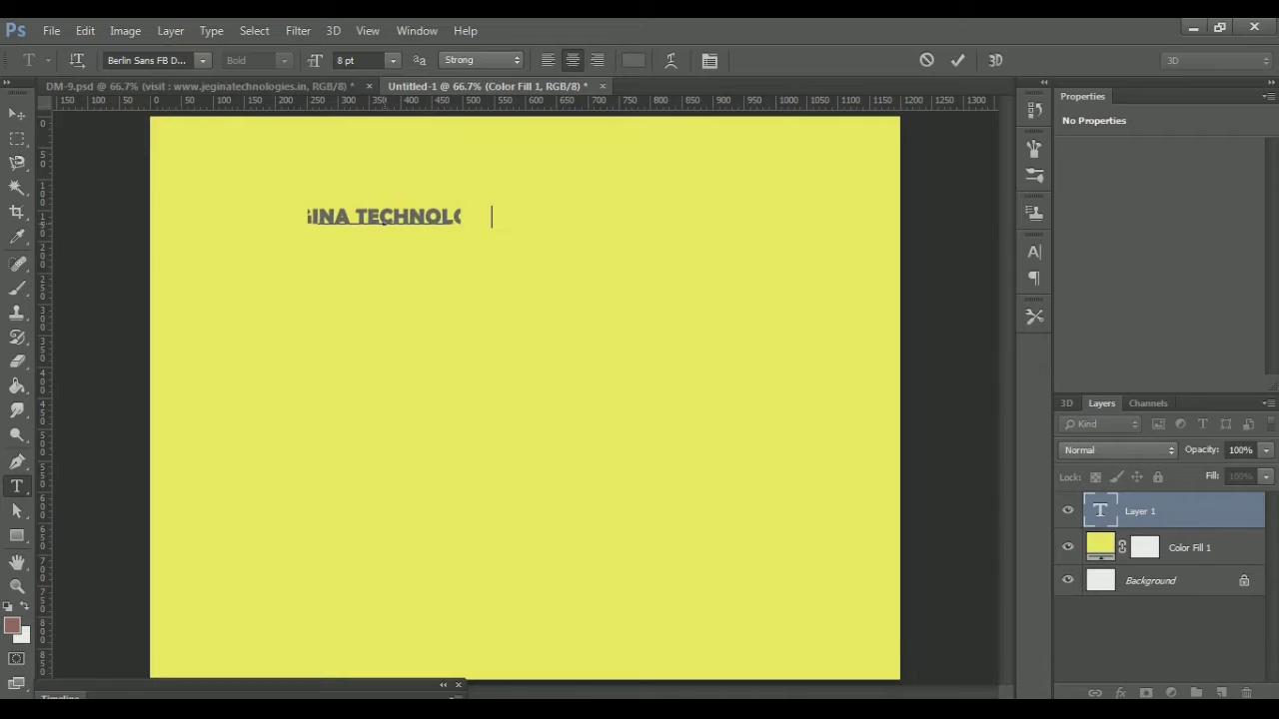
pyautogui.press('ctrl')
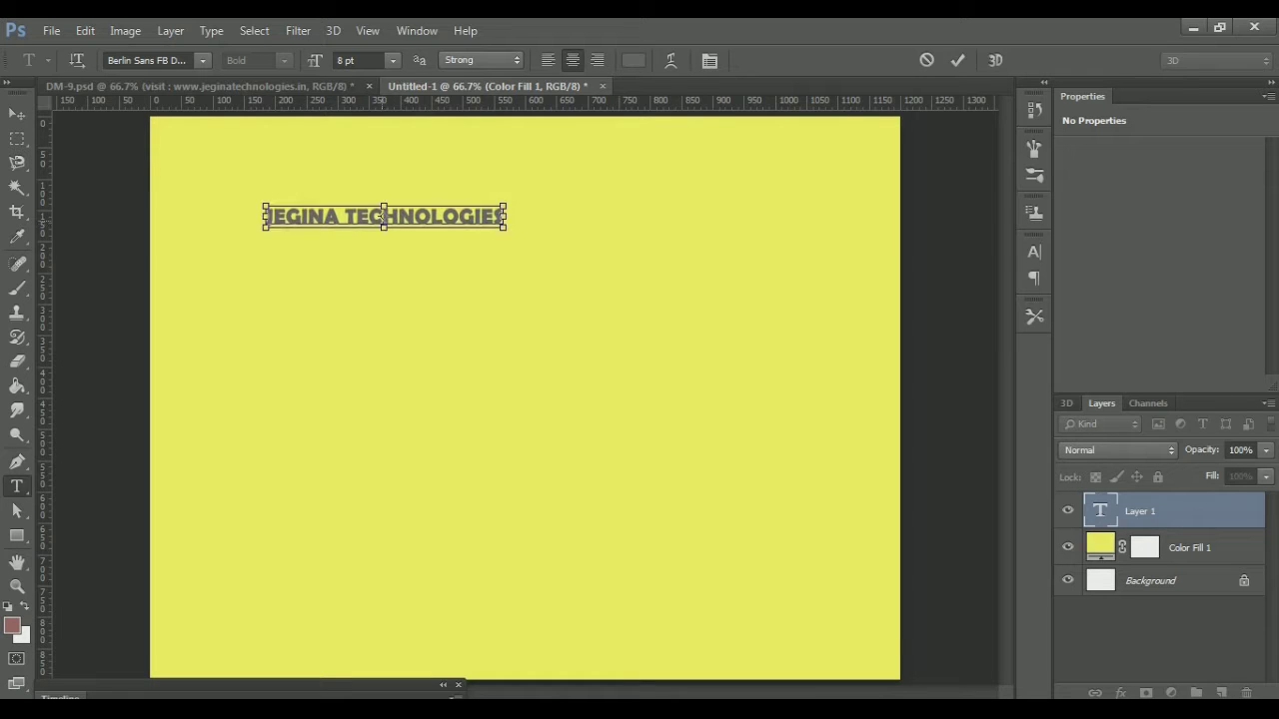
pyautogui.moveTo(398, 199); pyautogui.dragTo(419, 166)
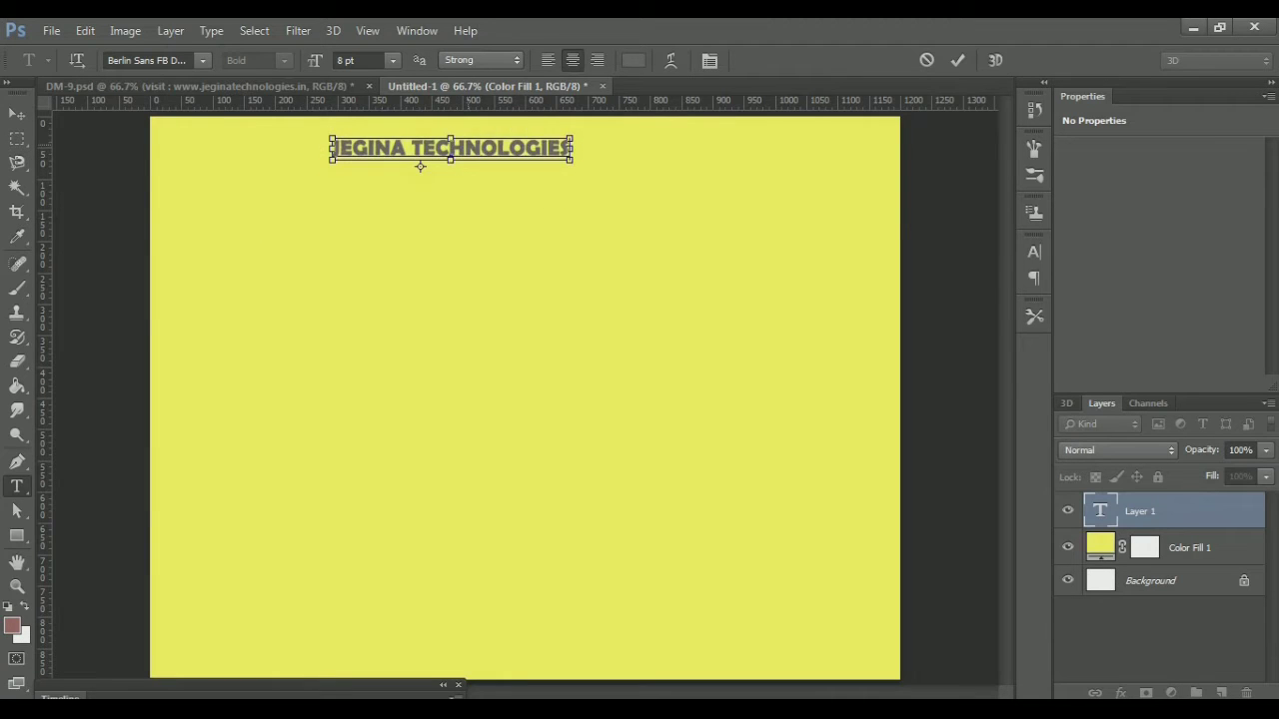
# Set the heading font to Lemon/Milk at 17 pt and commit the text
pyautogui.hotkey('ctrl', 'a')
pyautogui.click(201, 60)
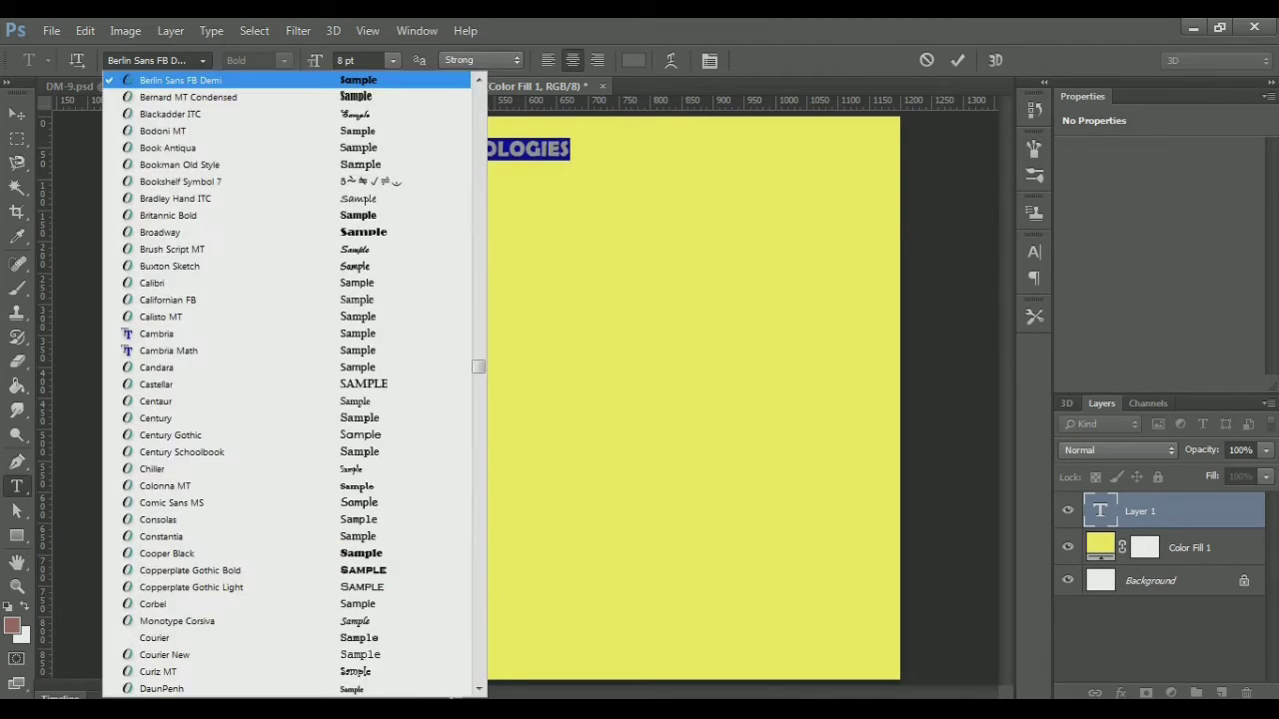
pyautogui.moveTo(479, 366)
pyautogui.mouseDown()
pyautogui.moveTo(478, 404)
pyautogui.moveTo(479, 389)
pyautogui.mouseUp()
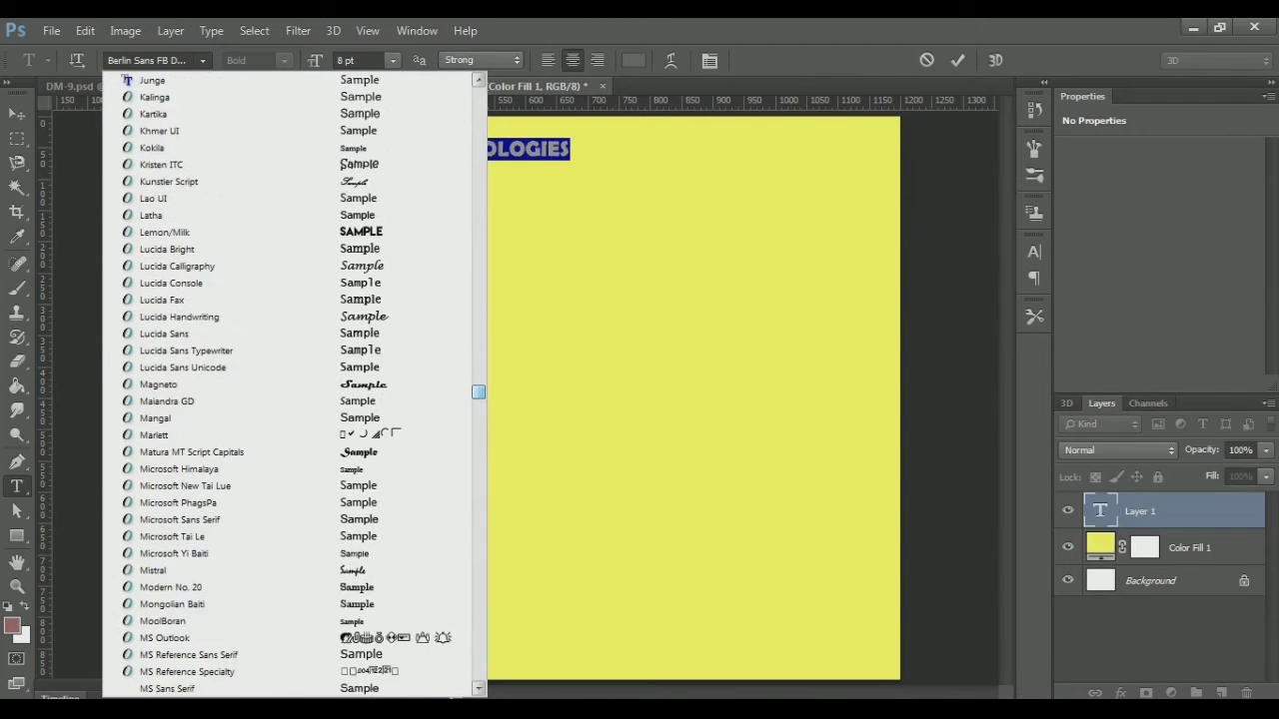
pyautogui.click(180, 232)
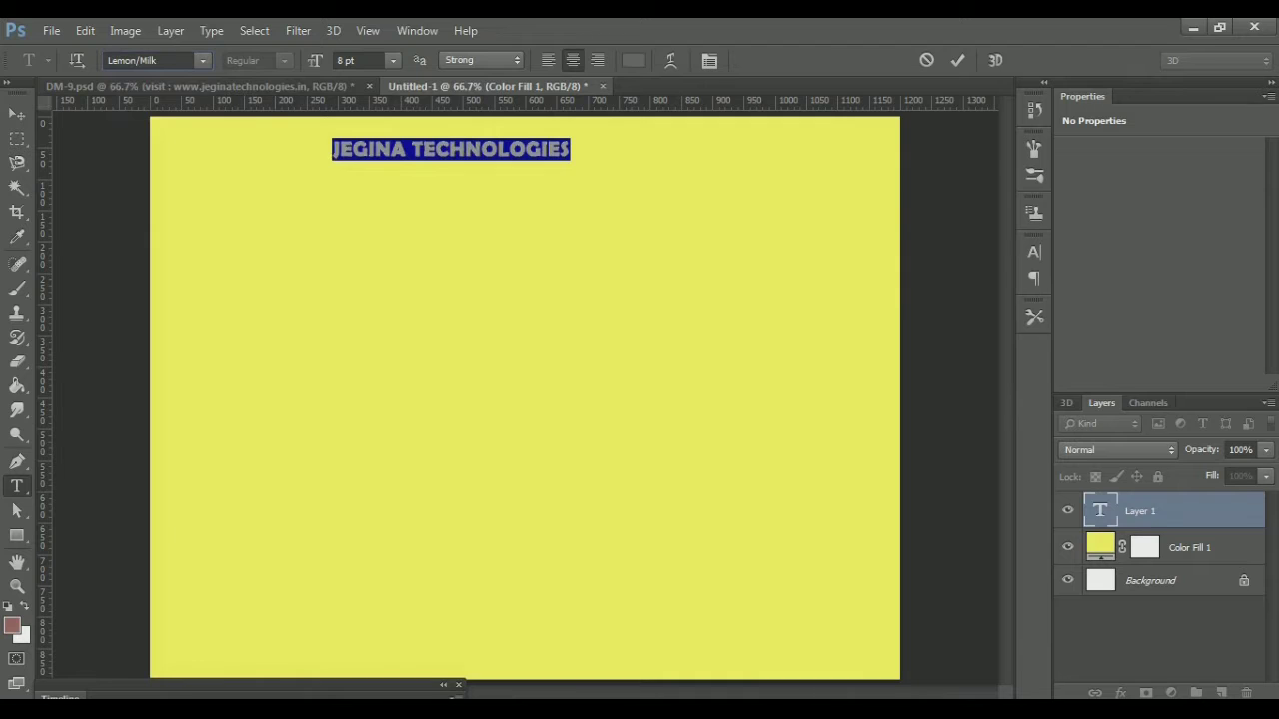
pyautogui.click(357, 60)
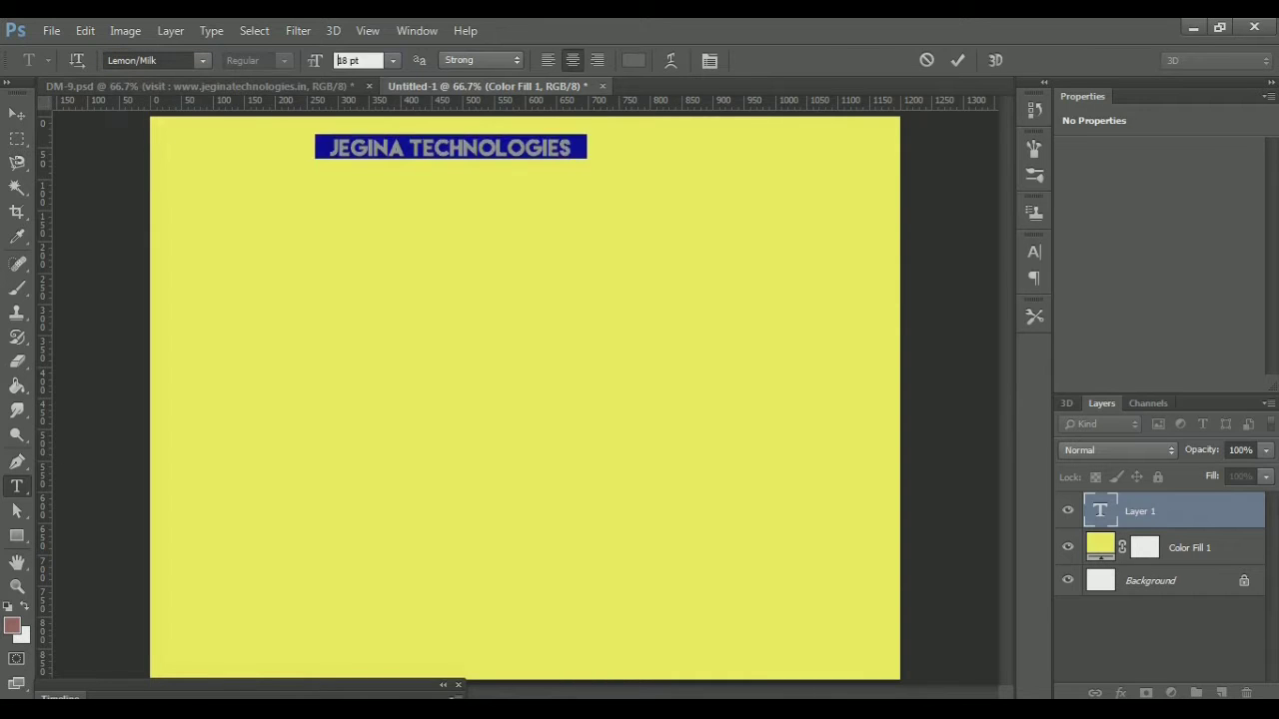
pyautogui.write('19')
pyautogui.press('Return')
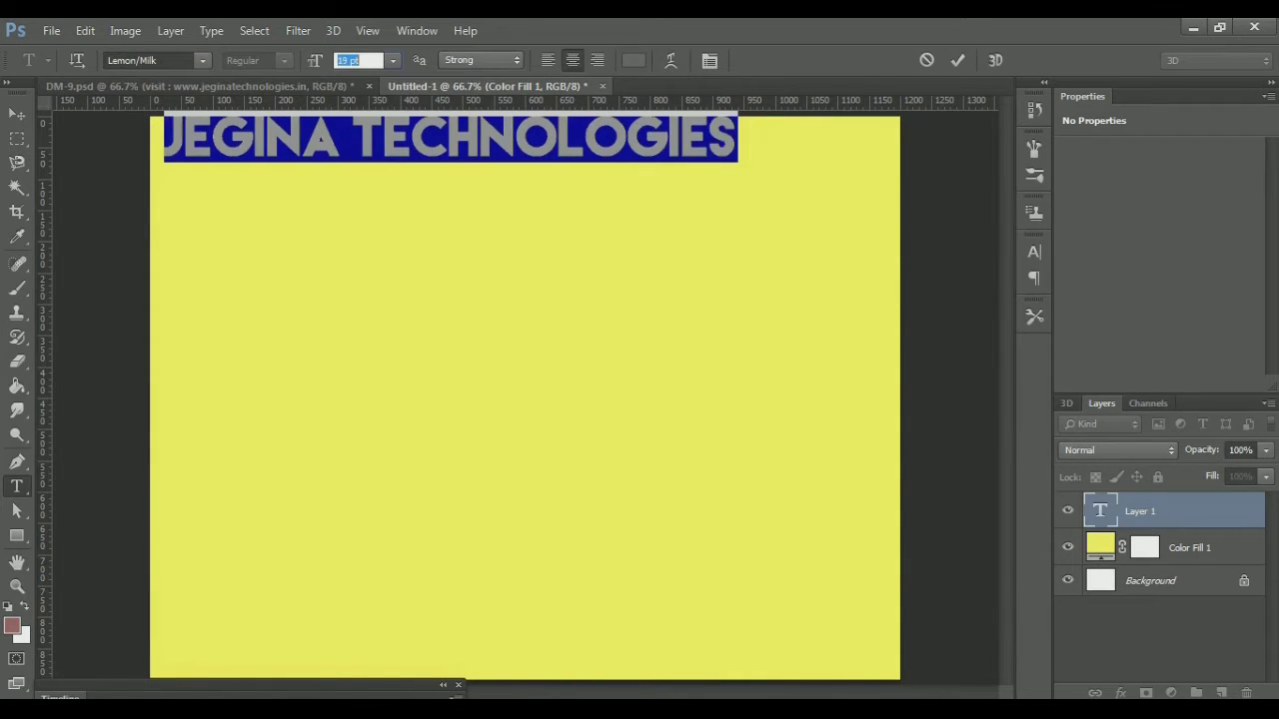
pyautogui.press('Down')
pyautogui.press('Down')
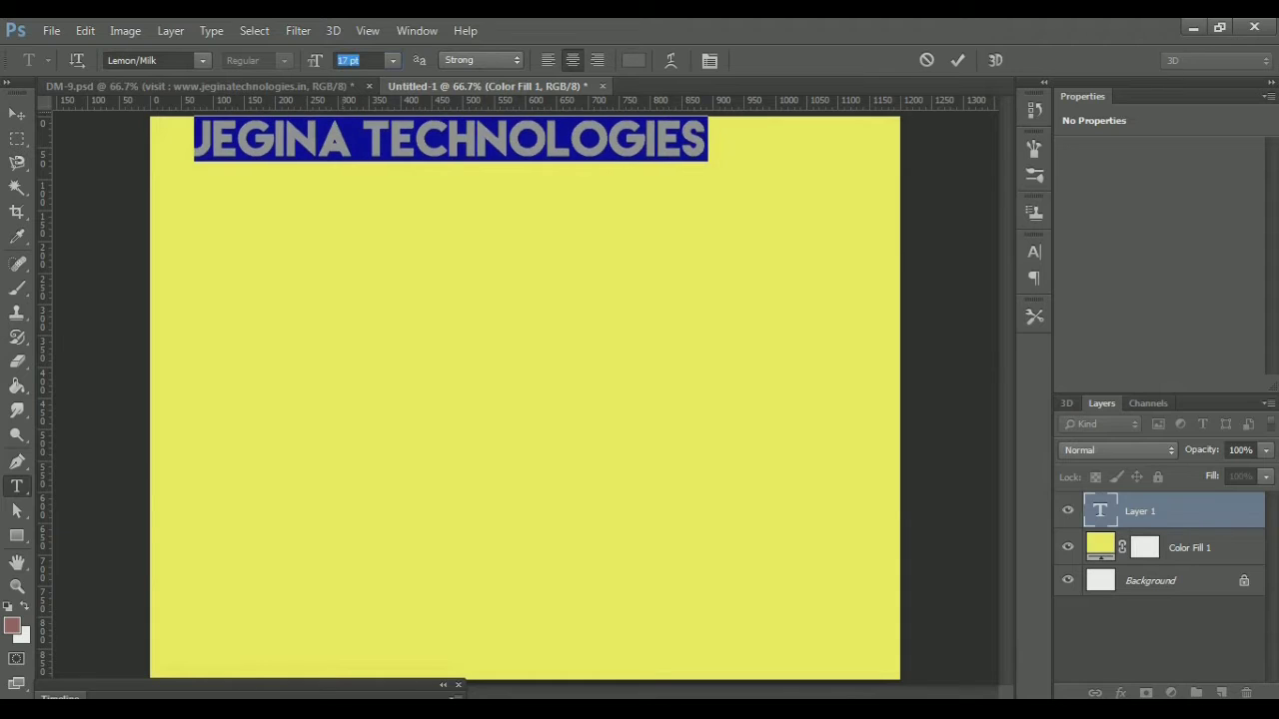
pyautogui.click(352, 140)
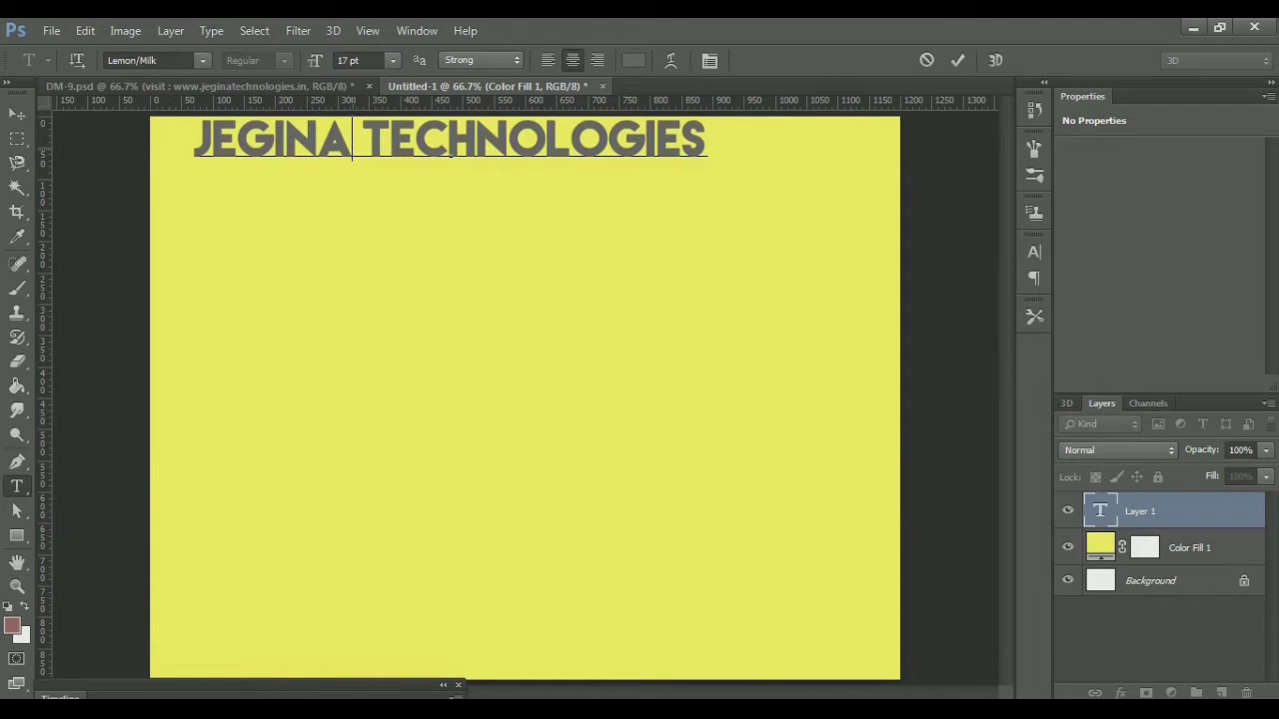
pyautogui.hotkey('shift', 'Right')
pyautogui.press('Right')
pyautogui.click(17, 113)
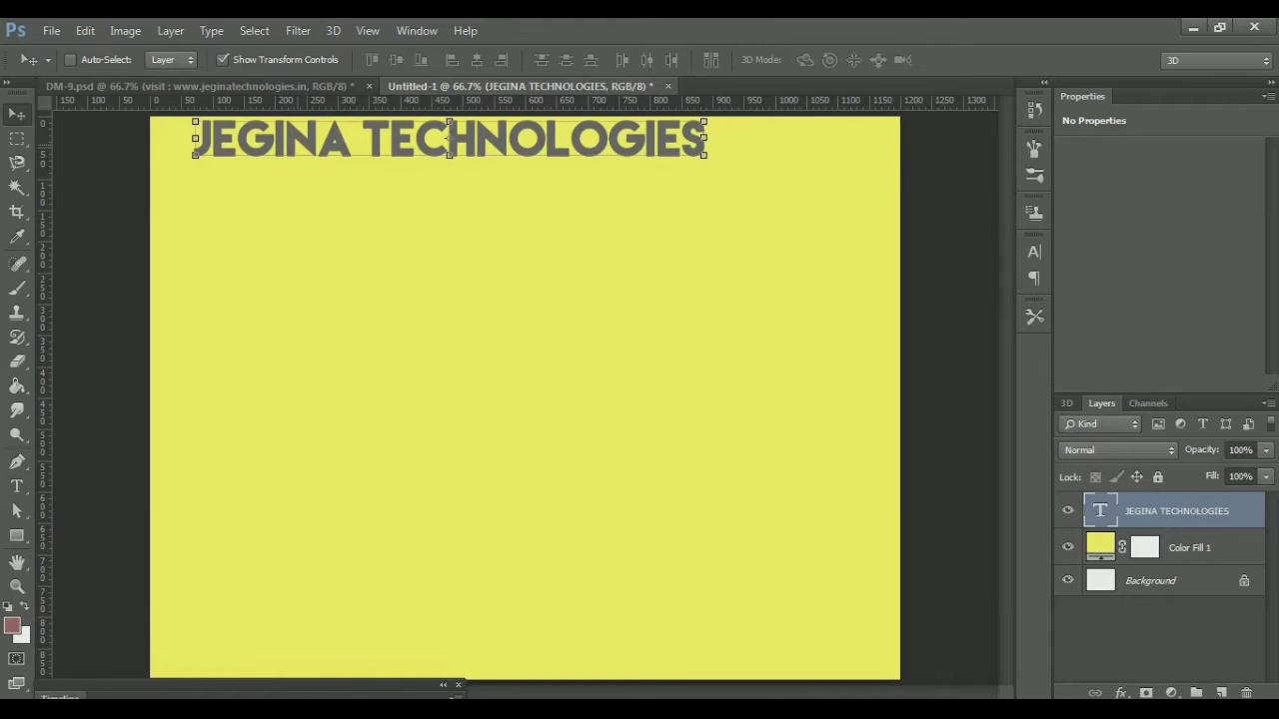
# Drag the heading right to centre it, comparing against the DM-9.psd reference poster
pyautogui.moveTo(312, 101); pyautogui.dragTo(383, 108)
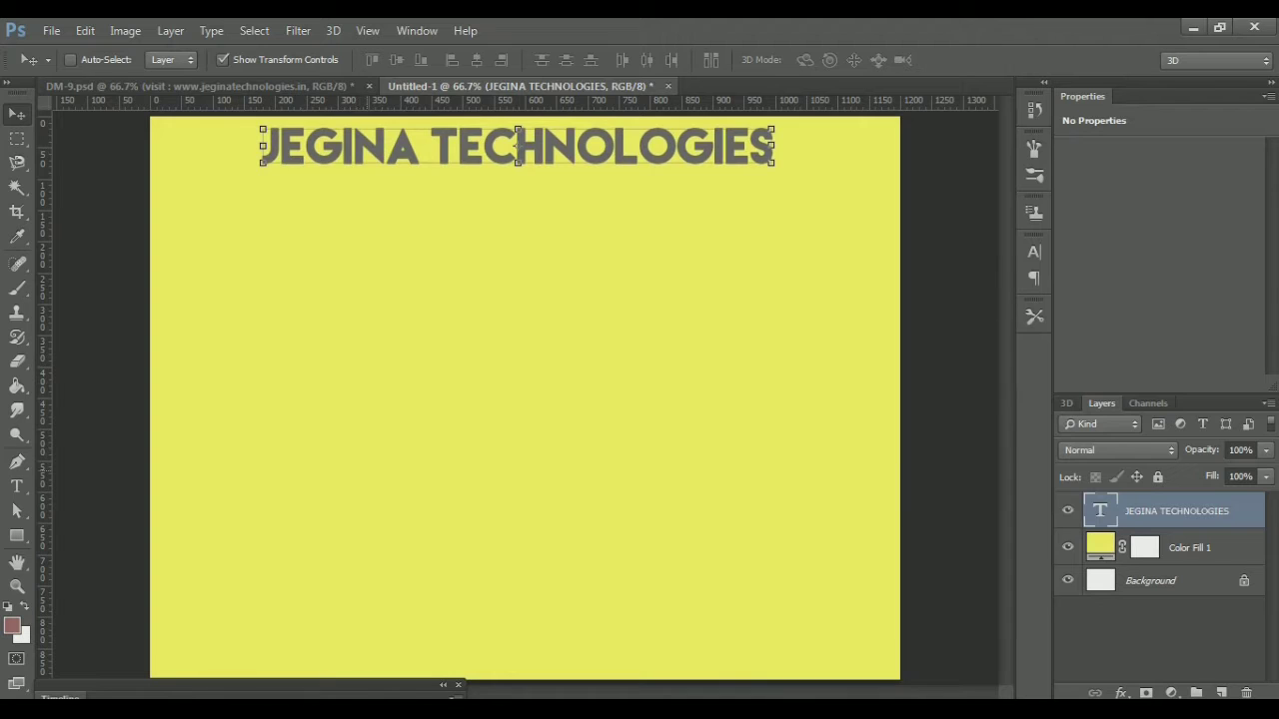
pyautogui.click(205, 86)
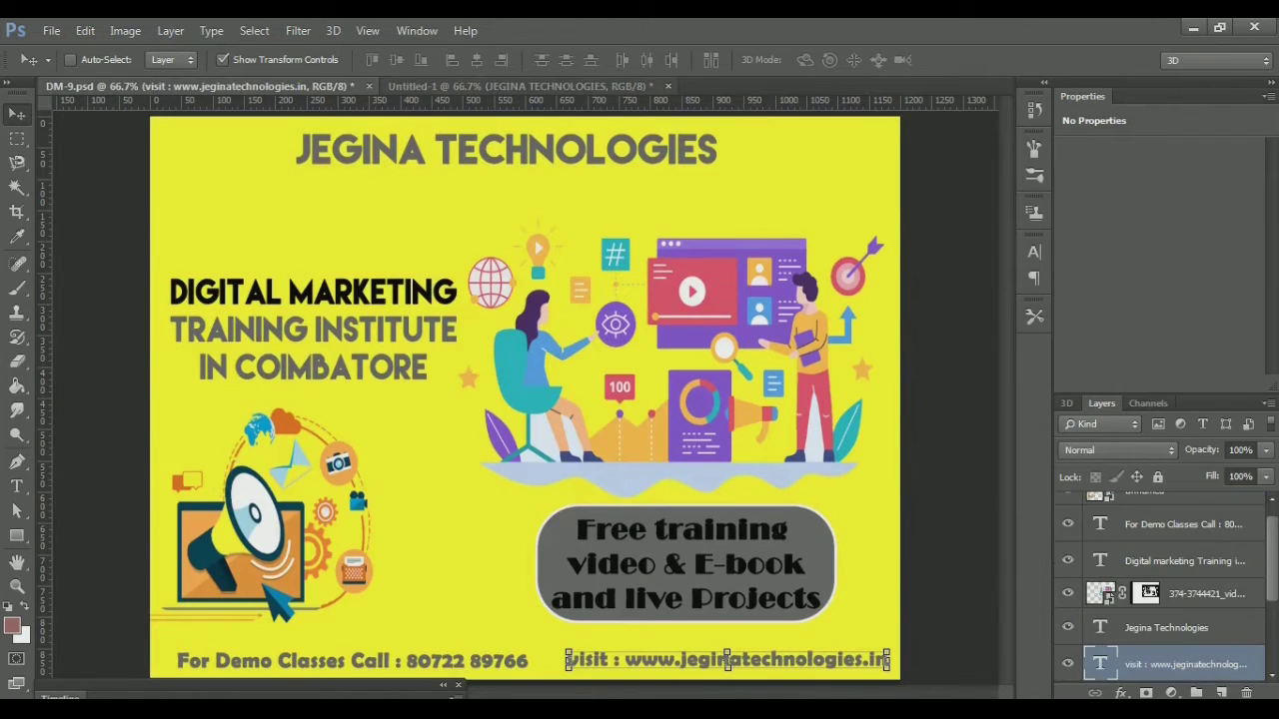
pyautogui.hotkey('ctrl', 'Tab')
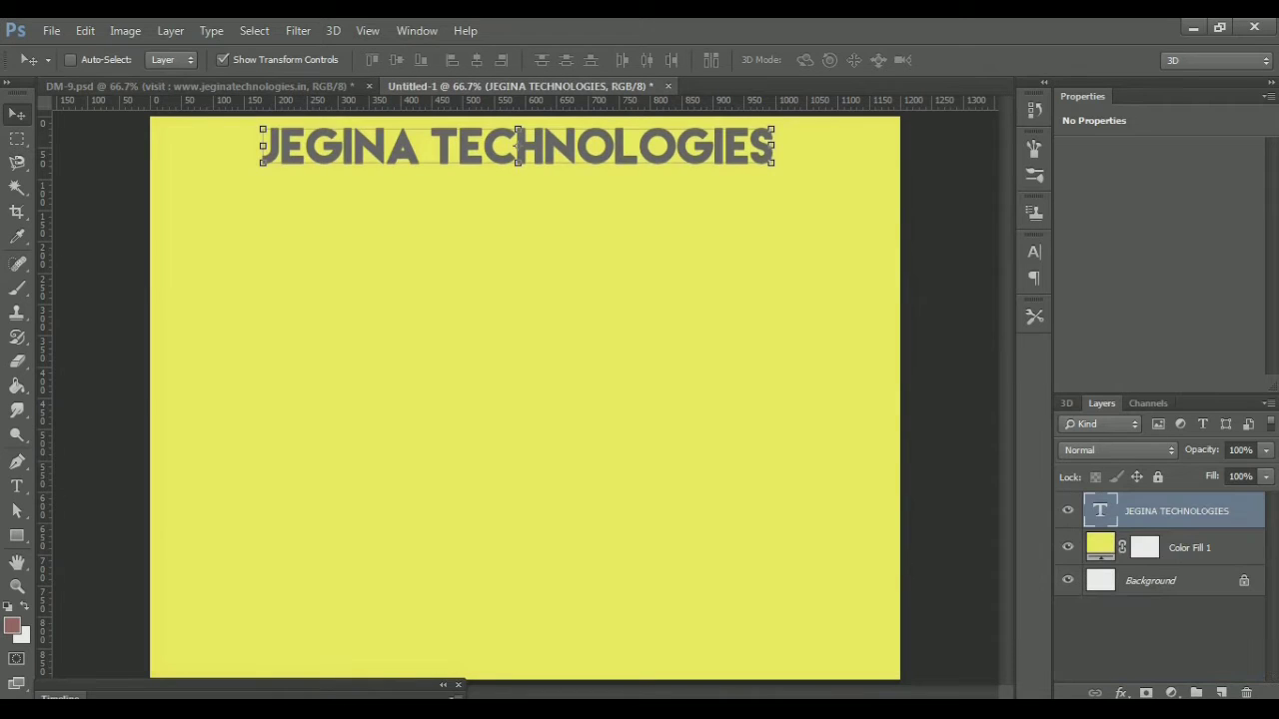
pyautogui.click(16, 487)
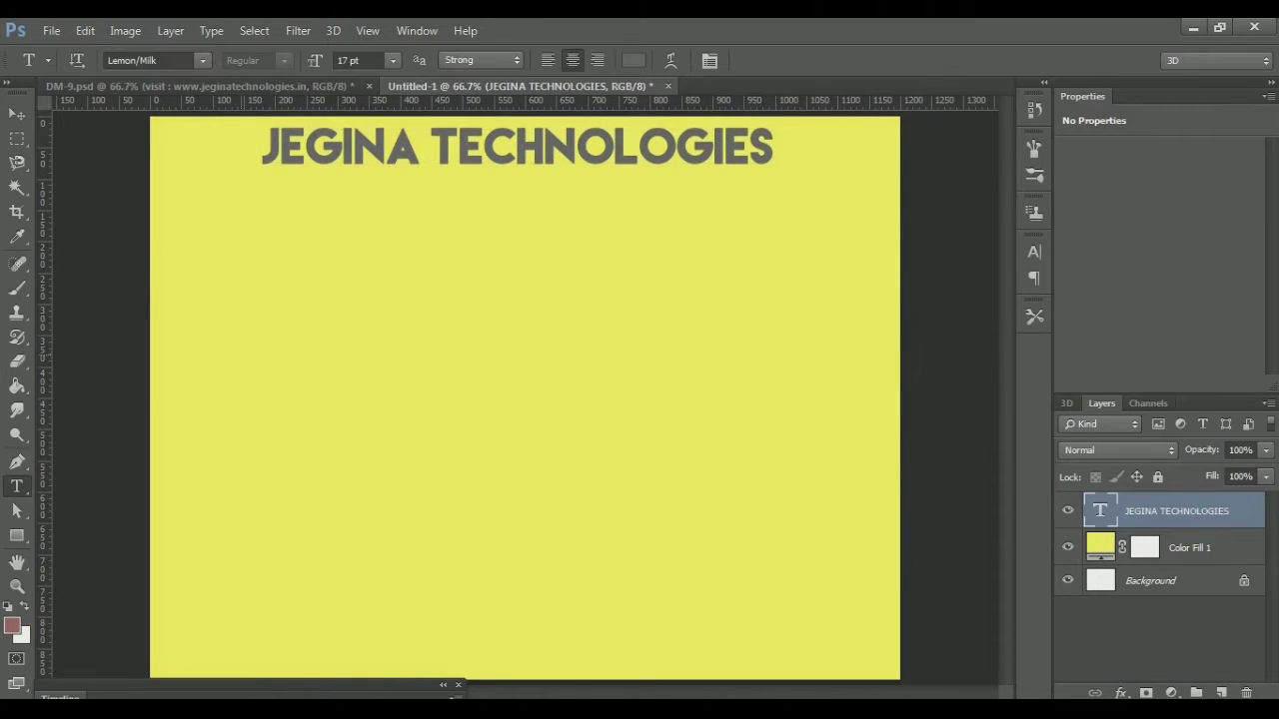
# Type the three-line headline DIGITAL MARKETING / TRAINING INSTITUTE / IN COIMBATORE on the left
pyautogui.click(240, 349)
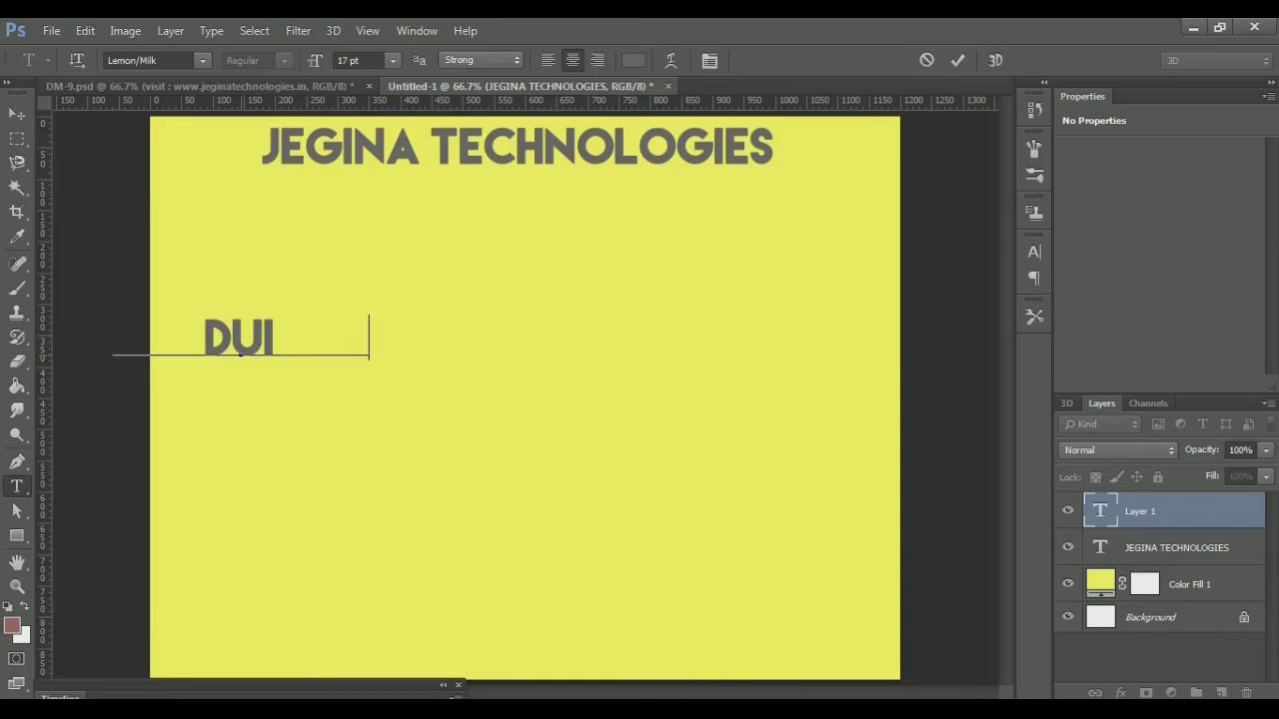
pyautogui.press('Return')
pyautogui.write('NG')
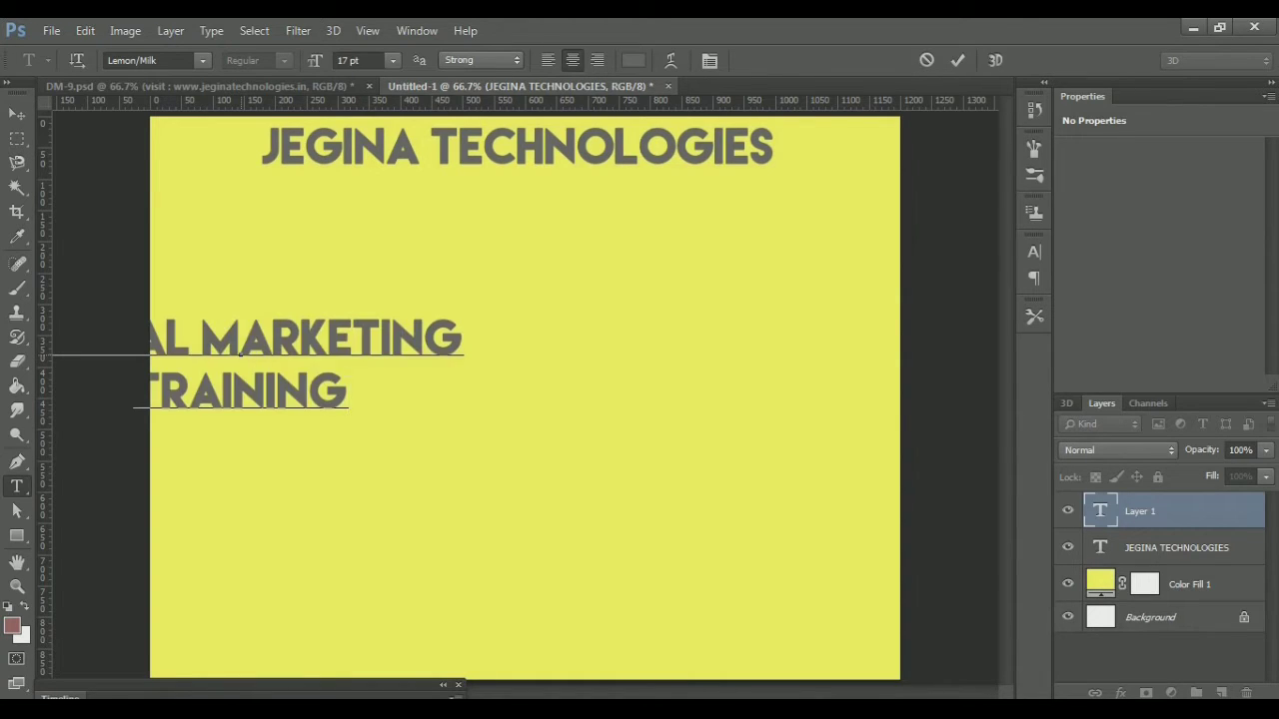
pyautogui.hotkey('ctrl', 'Return')
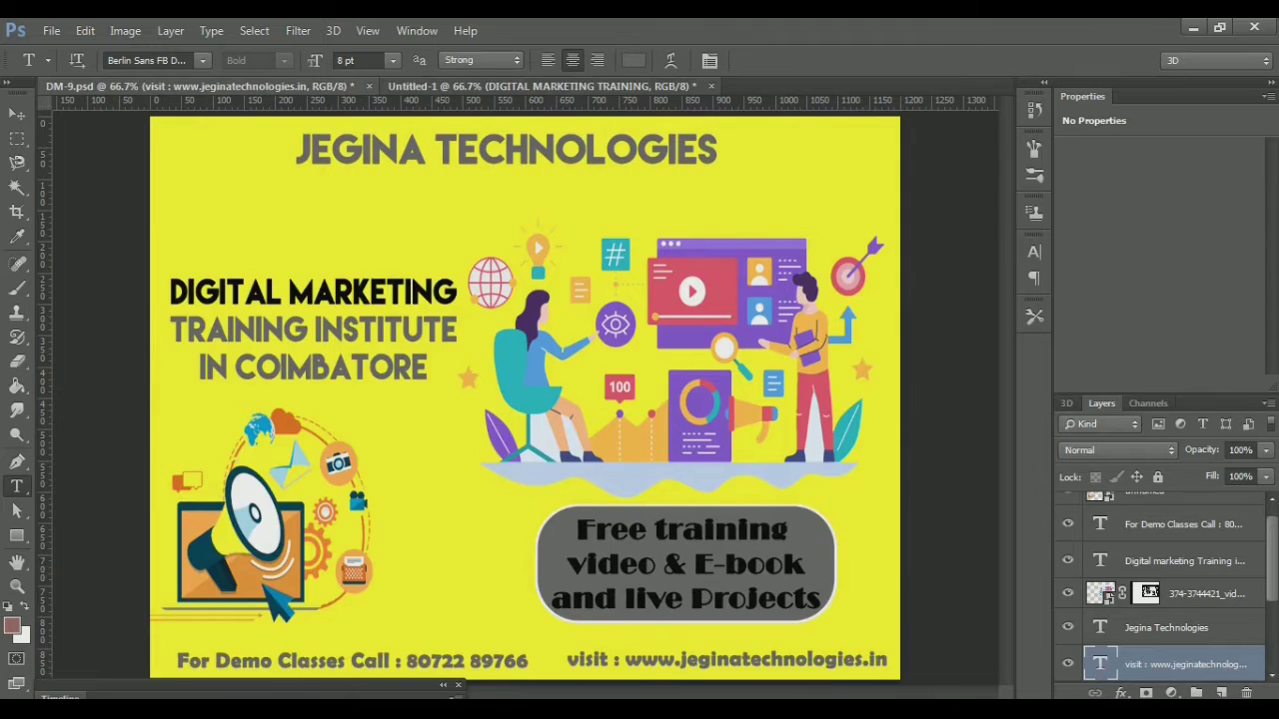
pyautogui.hotkey('ctrl', 'Tab')
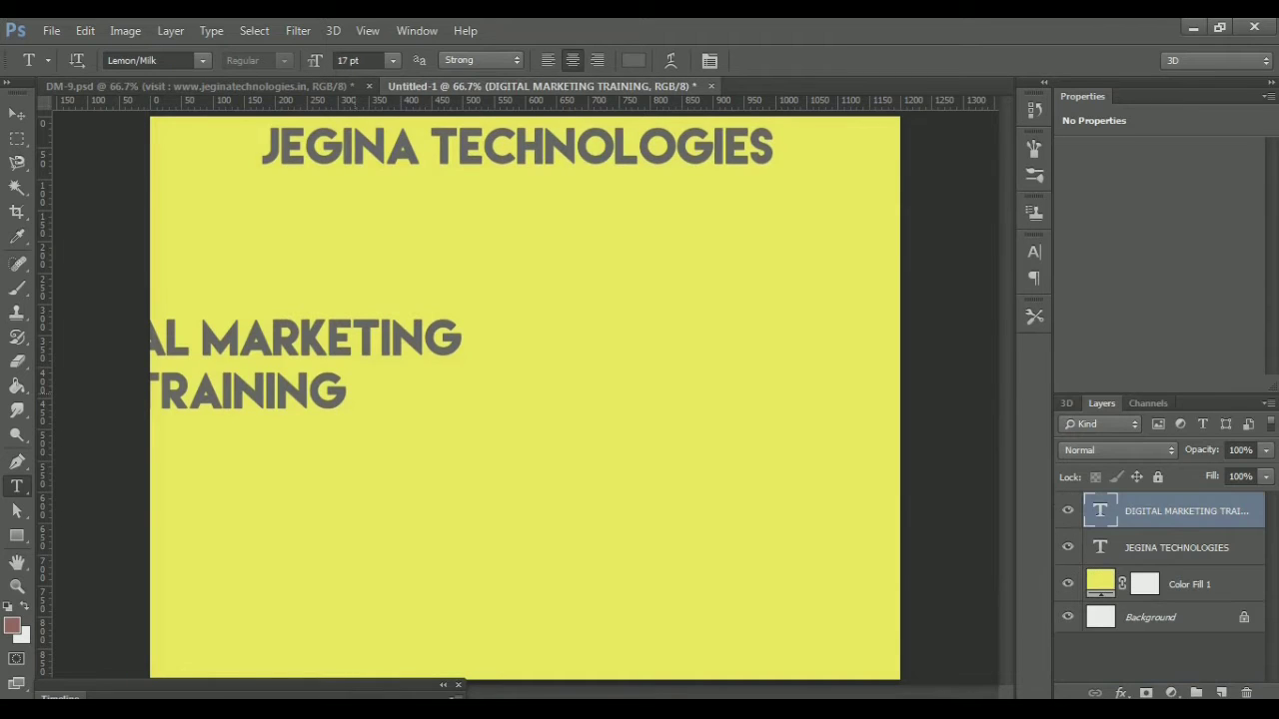
pyautogui.click(334, 394)
pyautogui.write('| S')
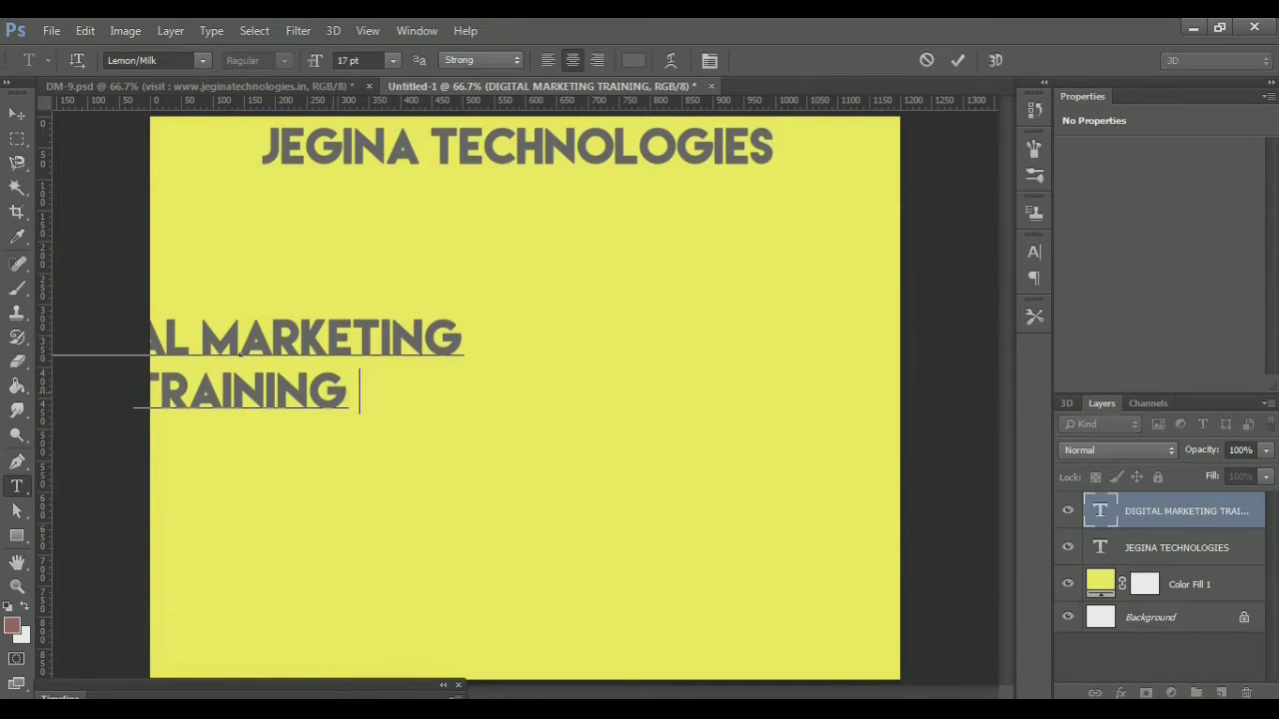
pyautogui.write('TITUTE')
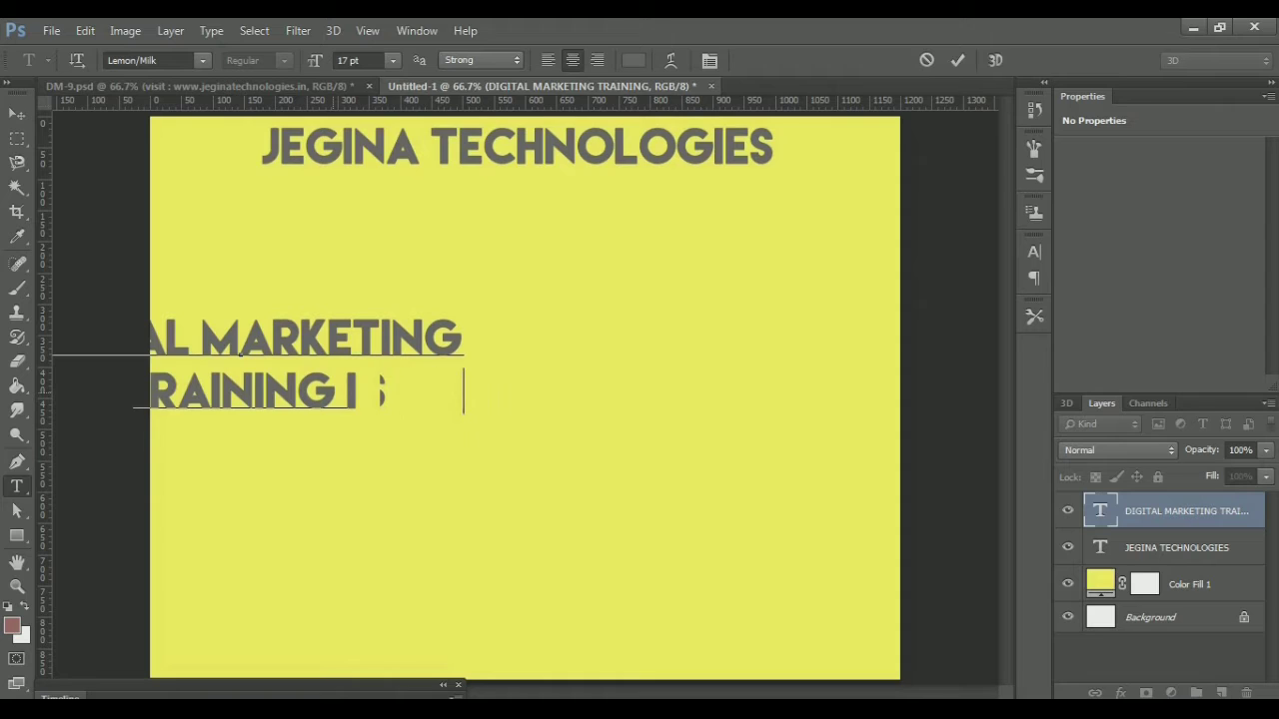
pyautogui.press('Return')
pyautogui.write('_________________    ')
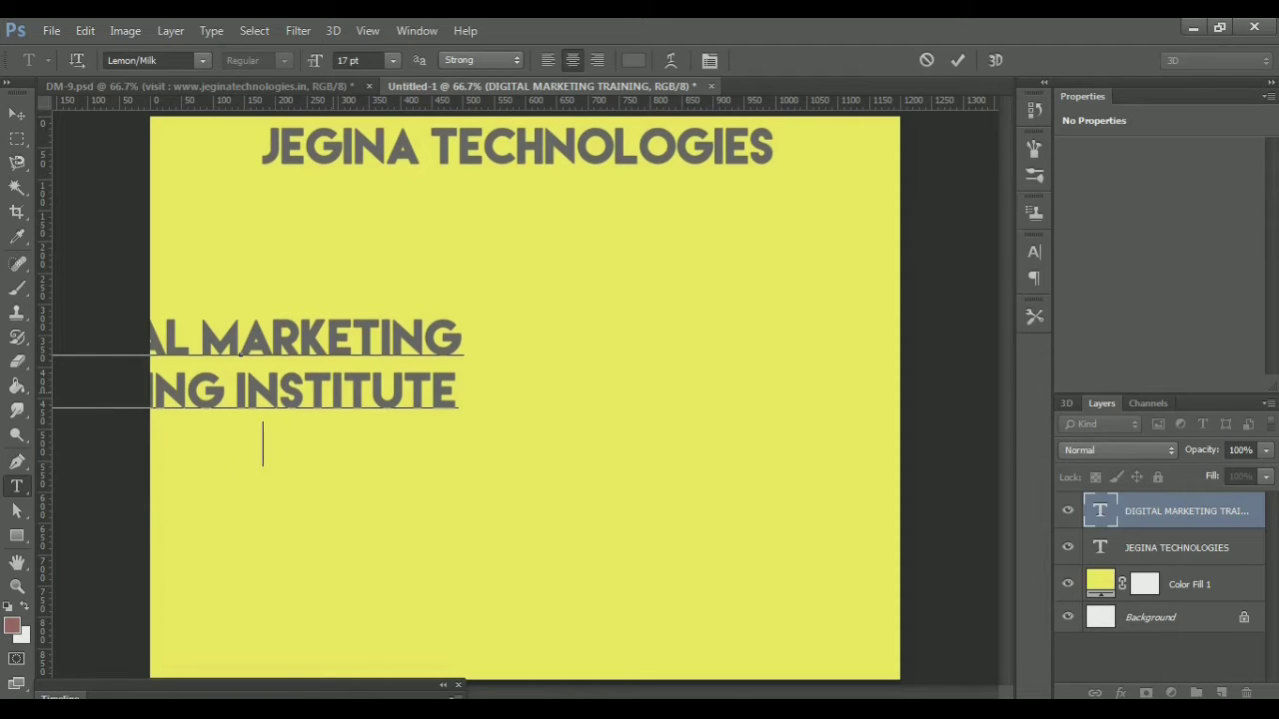
pyautogui.write('ORE')
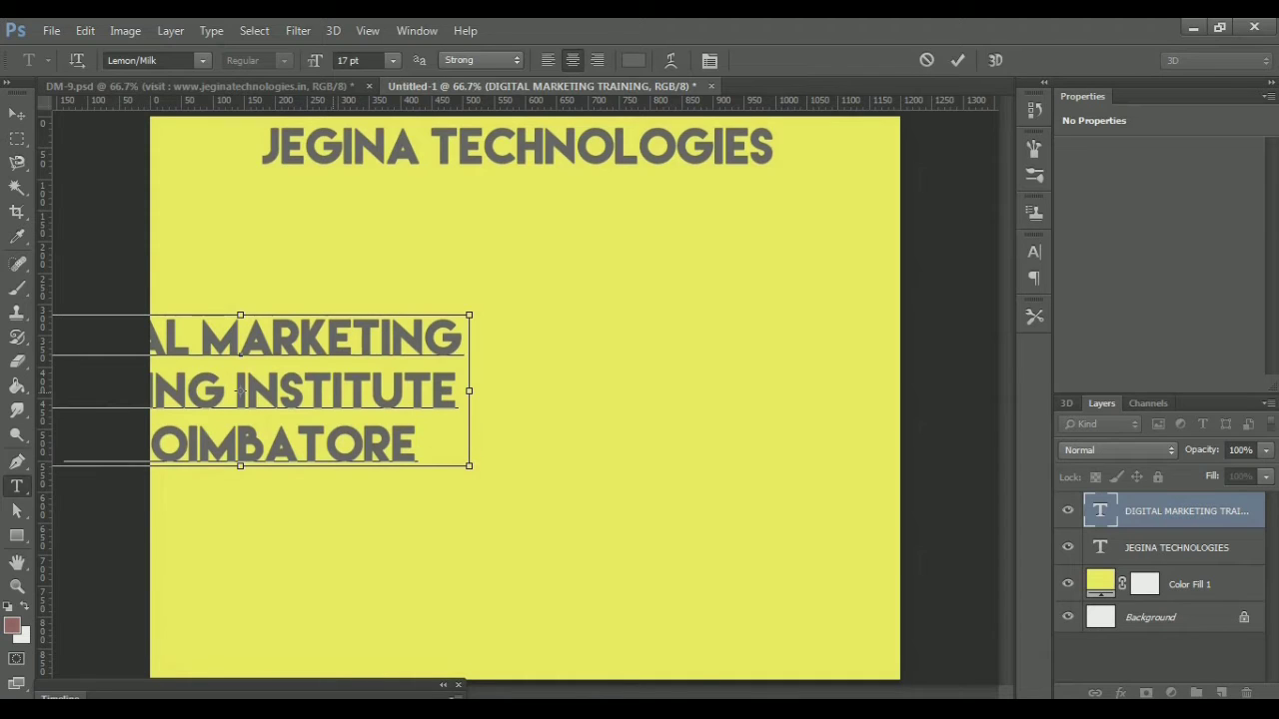
# Resize the headline to 12 pt and position it up-left beneath the title
pyautogui.moveTo(240, 392); pyautogui.dragTo(420, 400)
pyautogui.hotkey('ctrl', 'a')
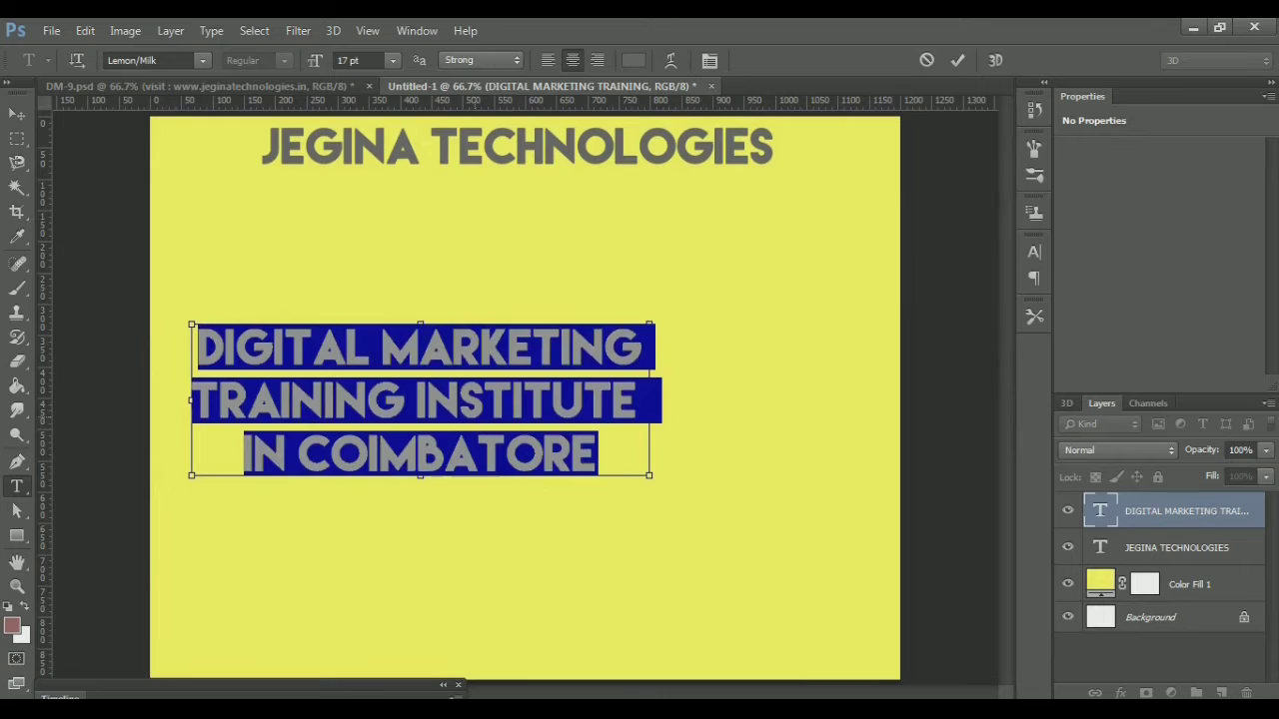
pyautogui.hotkey('ctrl', 'shift', ',')
pyautogui.hotkey('ctrl', 'shift', ',')
pyautogui.hotkey('ctrl', 'shift', ',')
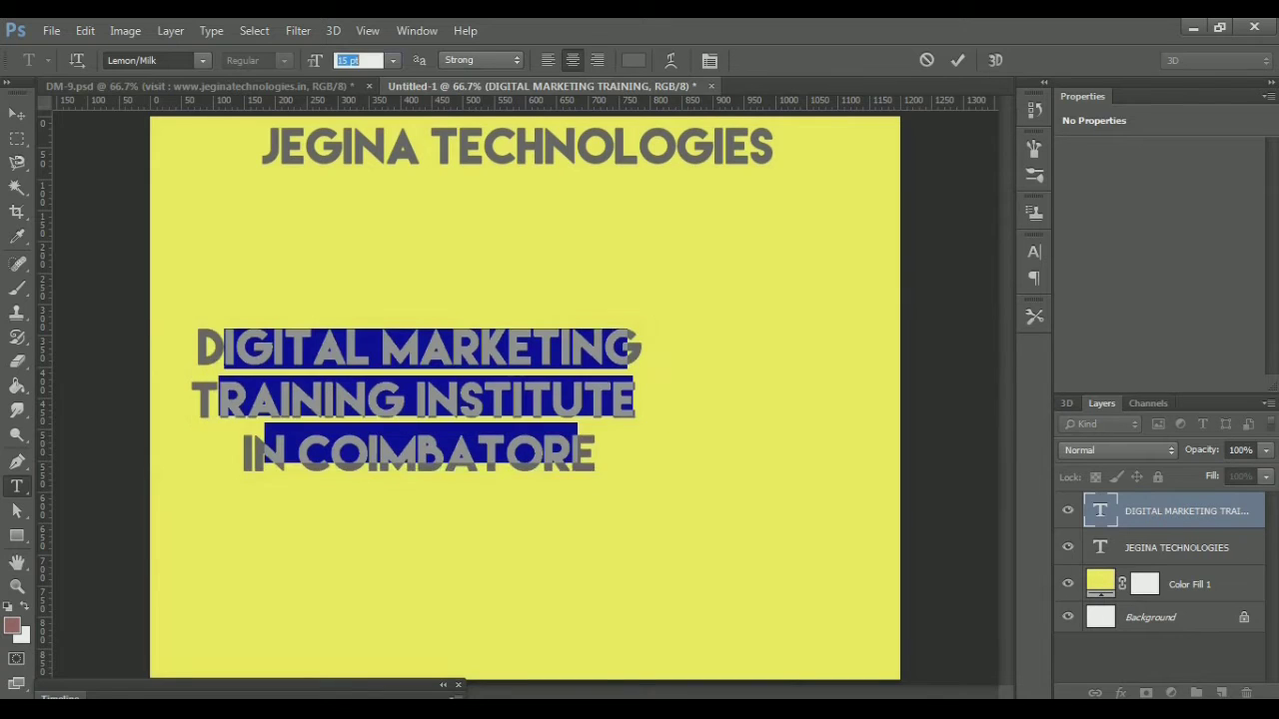
pyautogui.press('Up')
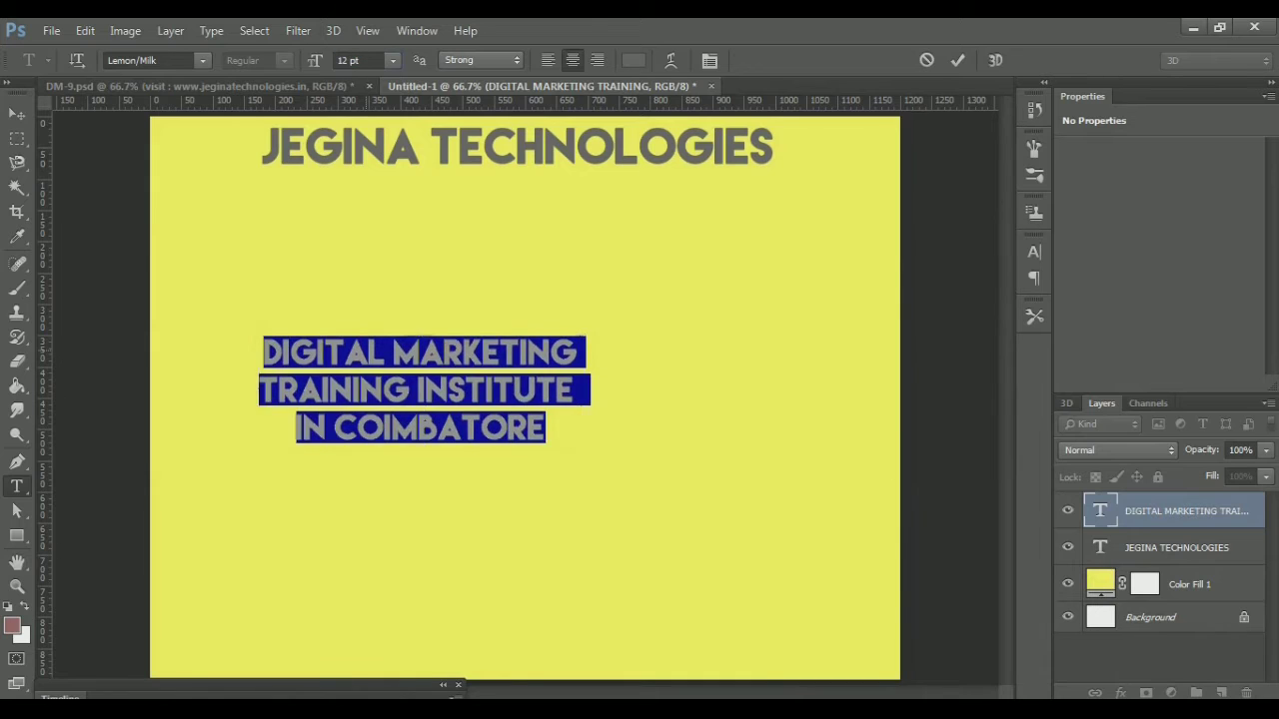
pyautogui.click(420, 390)
pyautogui.moveTo(419, 389); pyautogui.dragTo(330, 320)
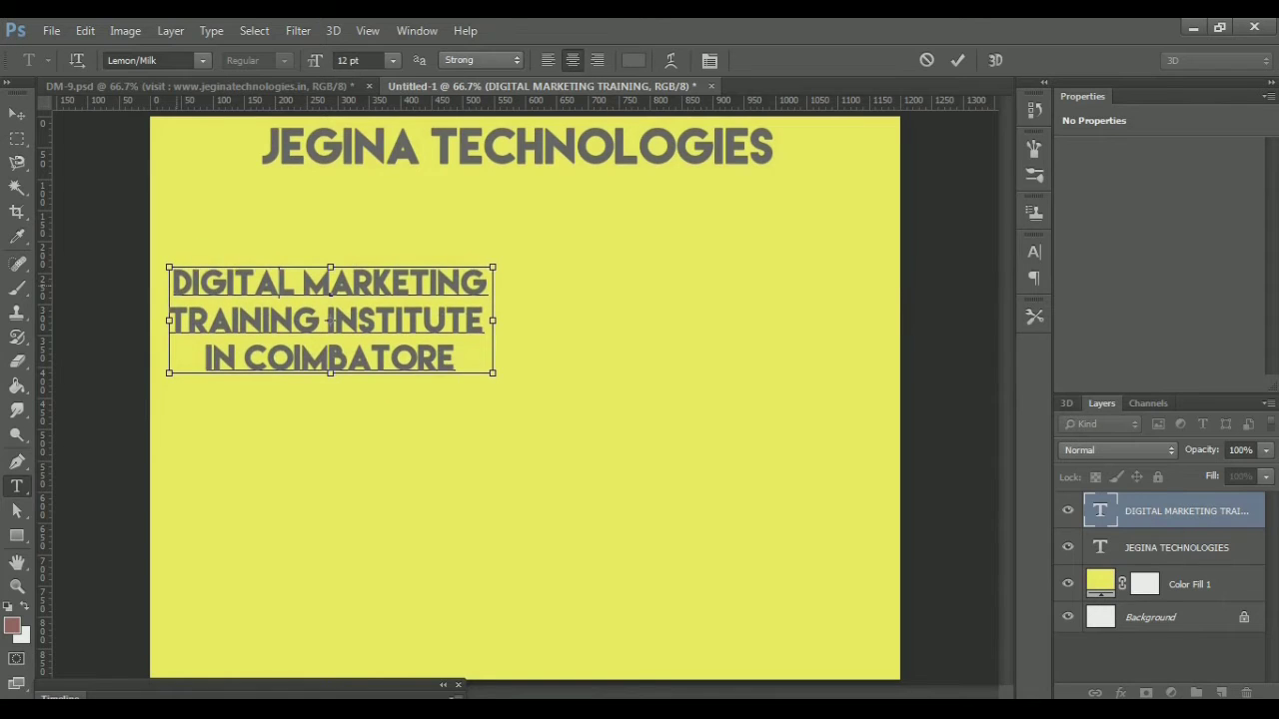
pyautogui.moveTo(173, 283); pyautogui.dragTo(488, 283)
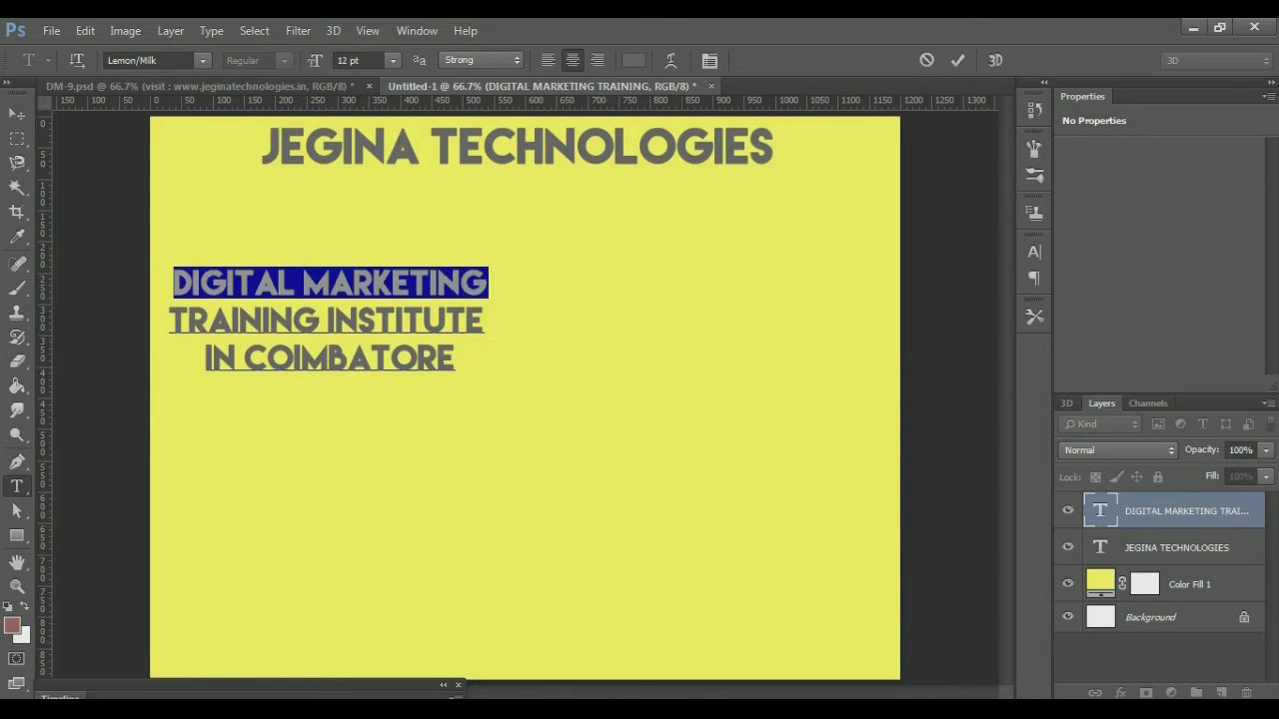
# Colour the DIGITAL MARKETING line black (#000000) and commit the text
pyautogui.click(634, 60)
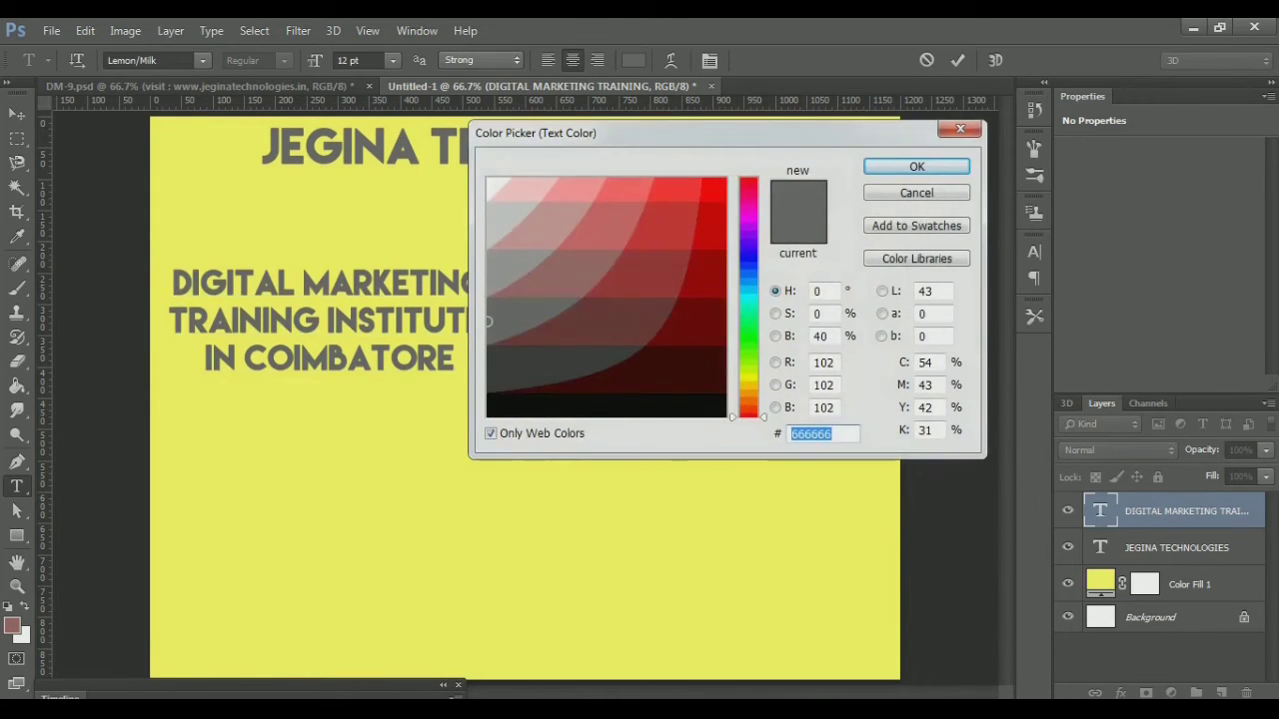
pyautogui.click(643, 405)
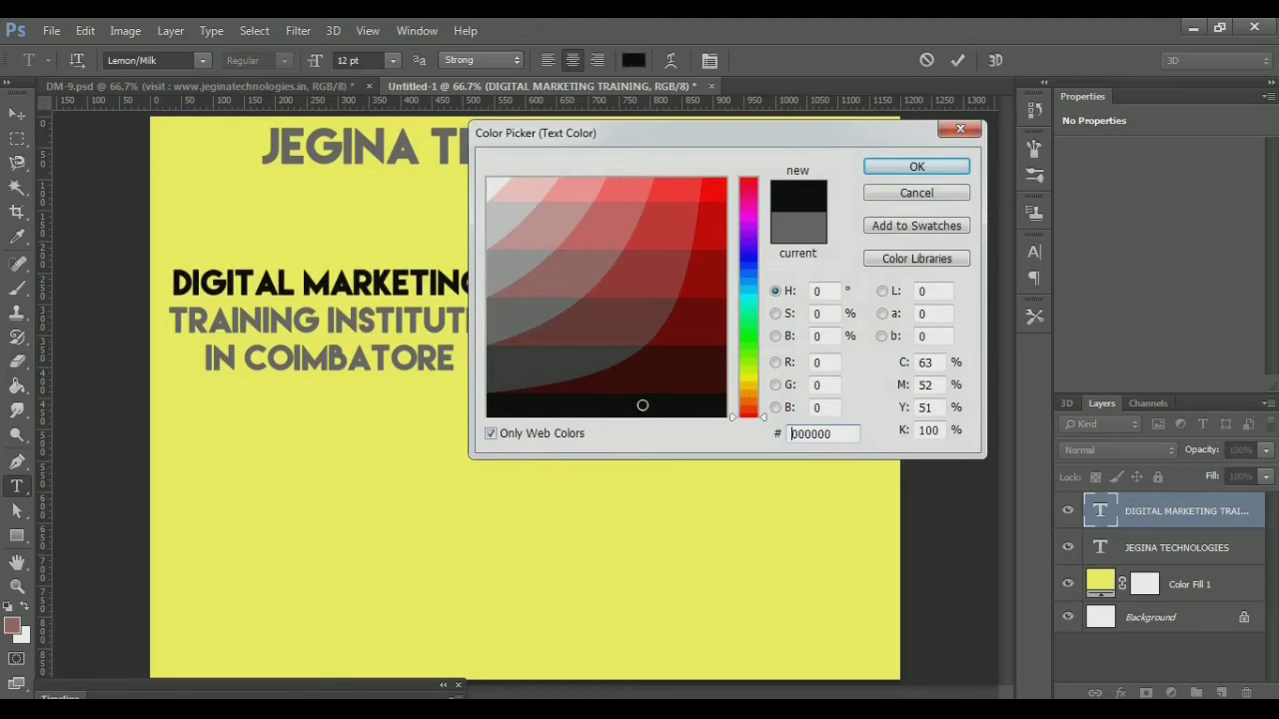
pyautogui.press('Return')
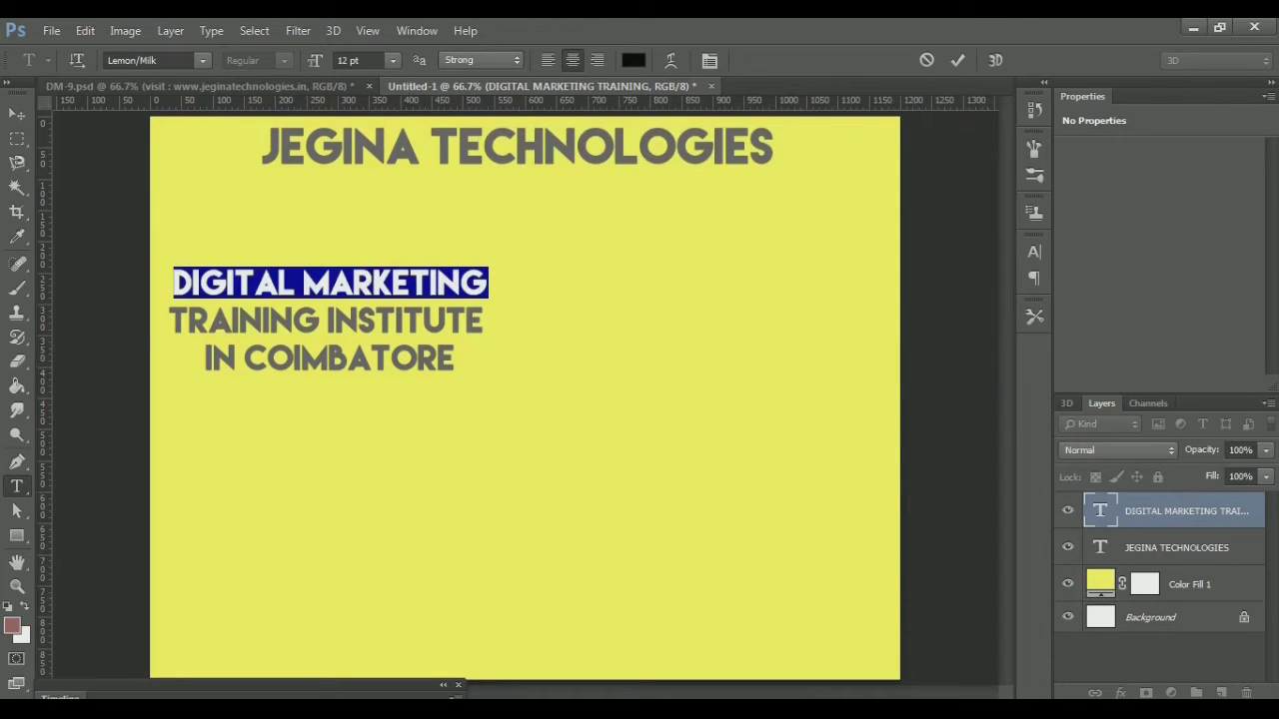
pyautogui.hotkey('ctrl', 'h')
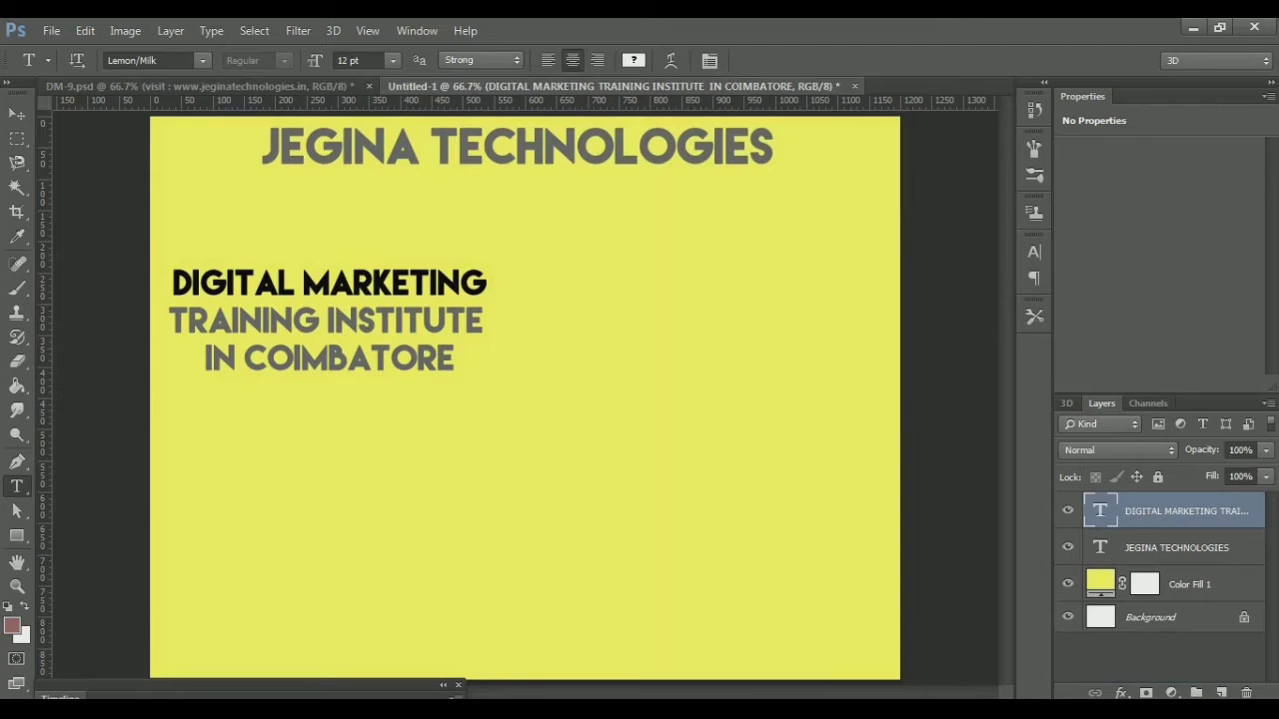
# Start Place Embedded and browse drive E's Desktop into the Jegina Technologies folder
pyautogui.click(51, 30)
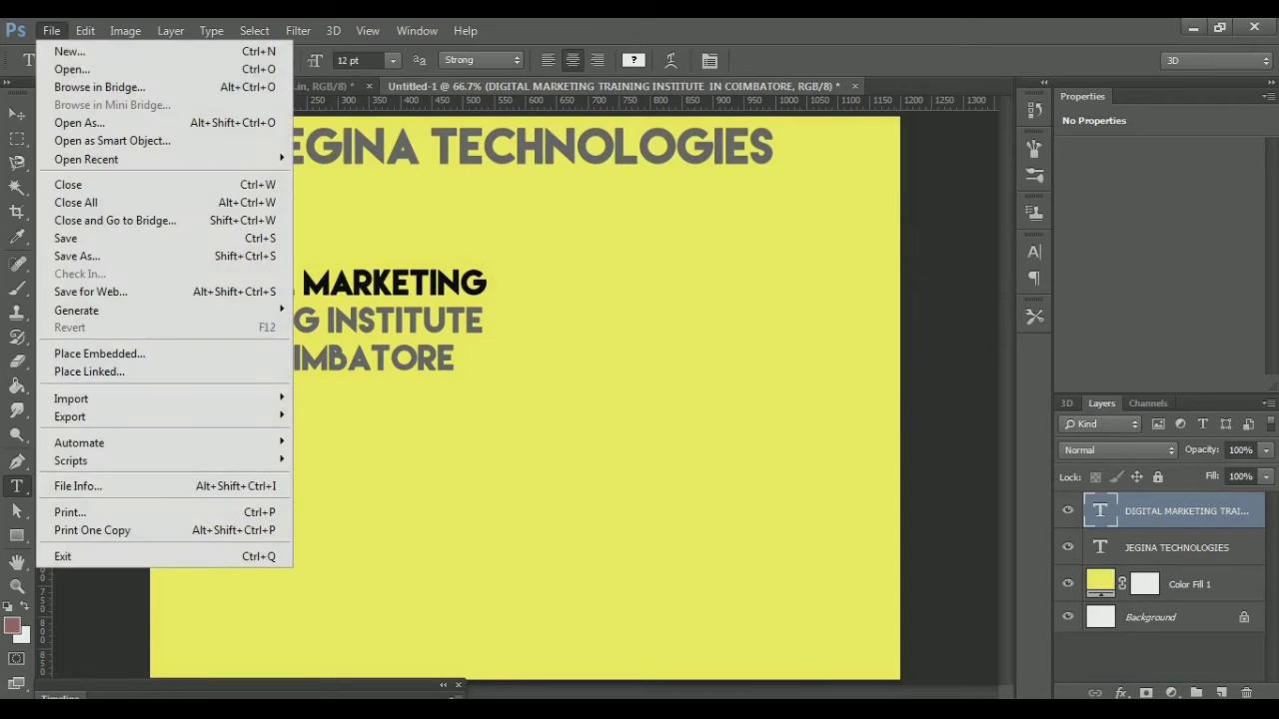
pyautogui.click(99, 354)
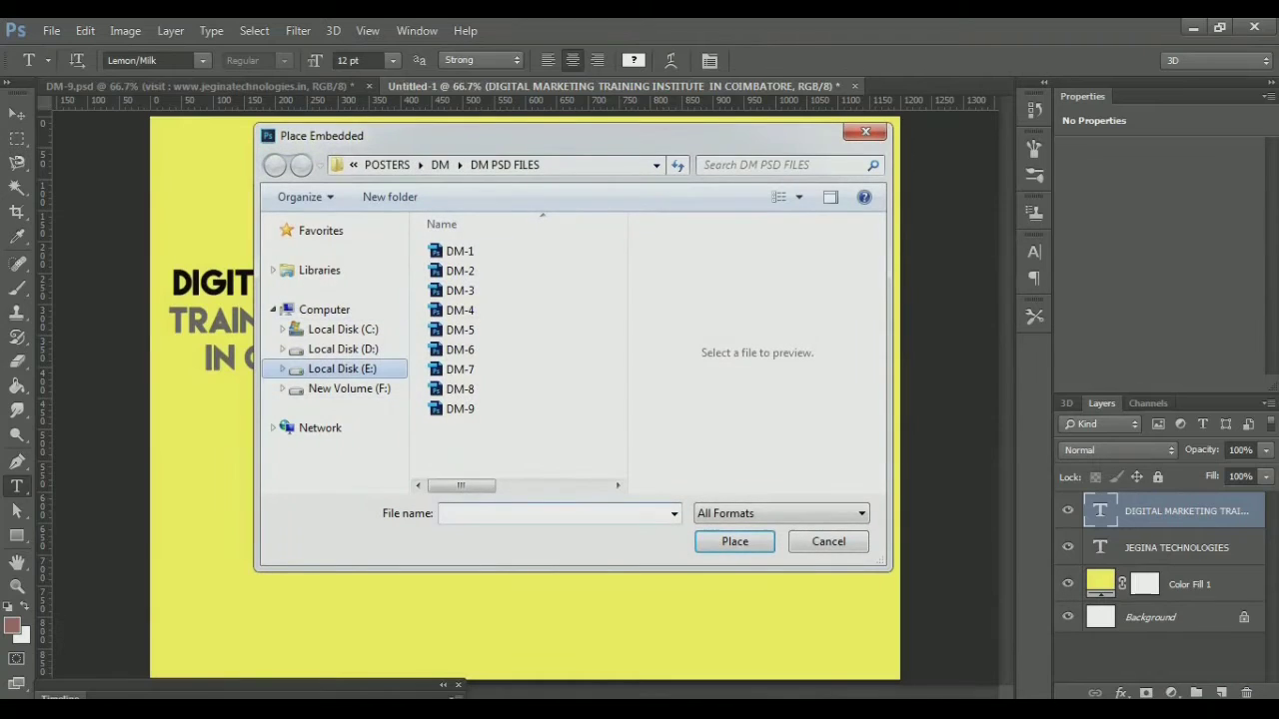
pyautogui.click(342, 368)
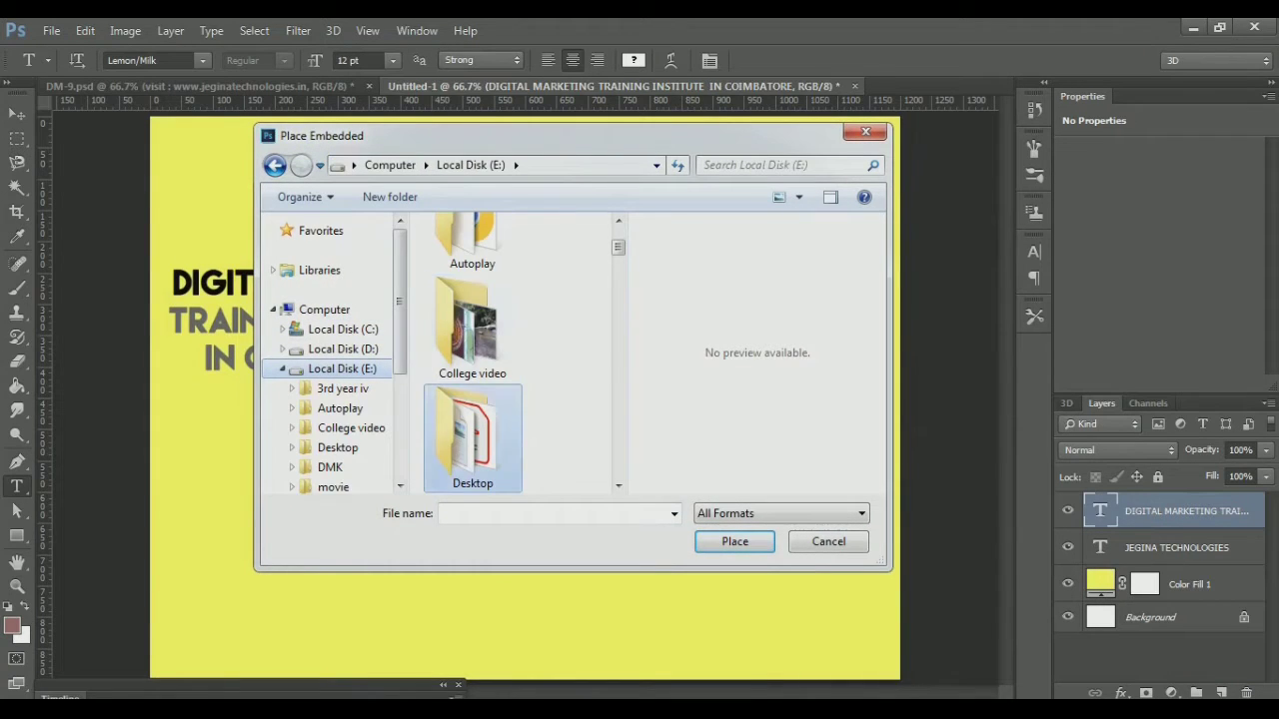
pyautogui.doubleClick(473, 439)
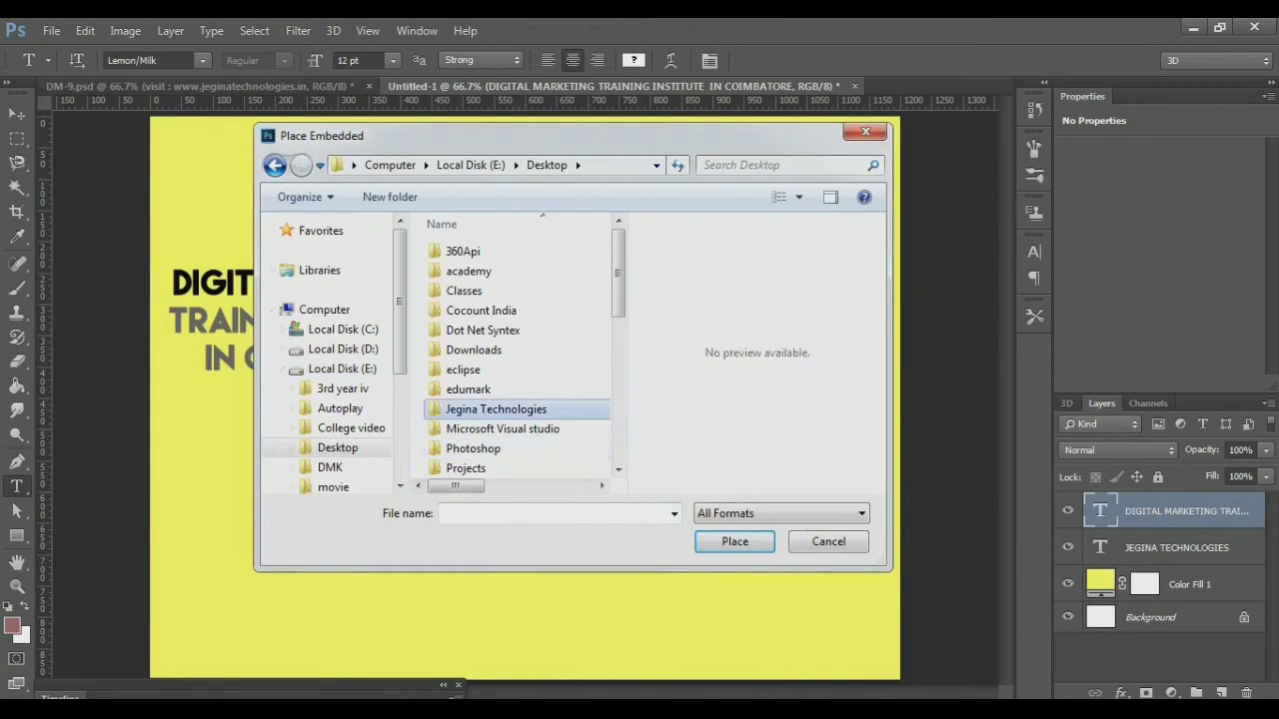
pyautogui.doubleClick(486, 419)
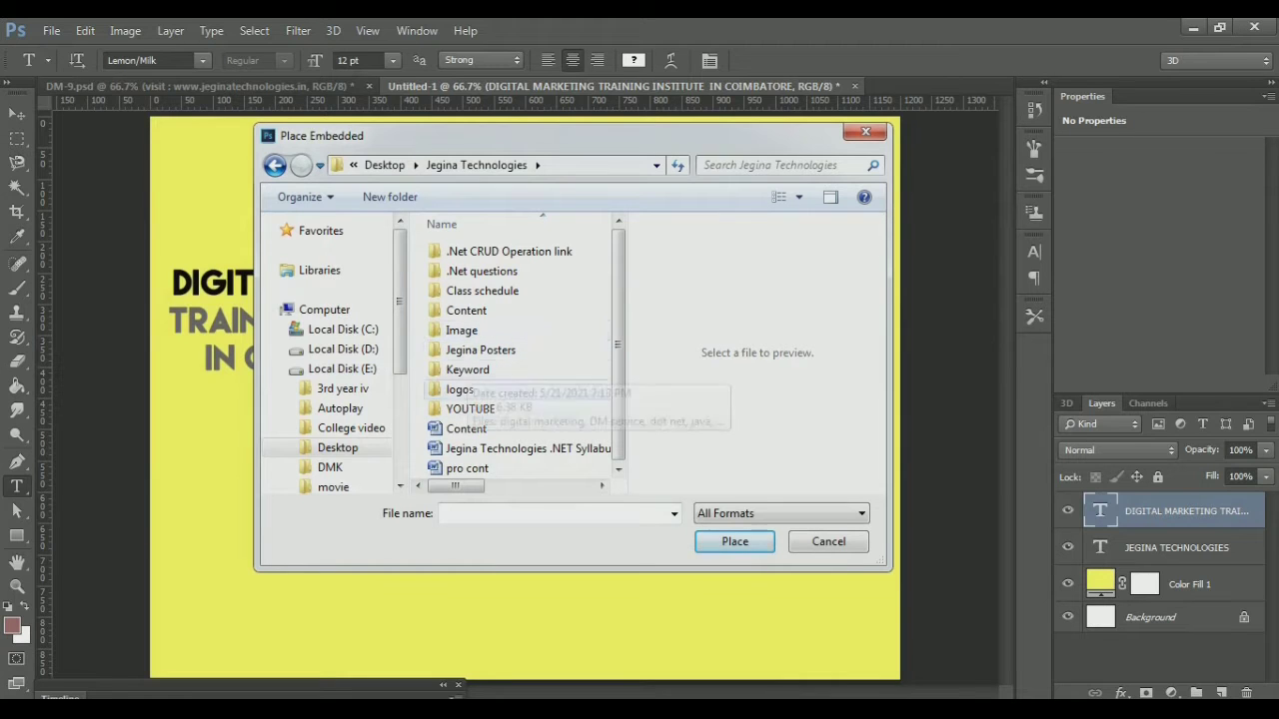
pyautogui.doubleClick(470, 409)
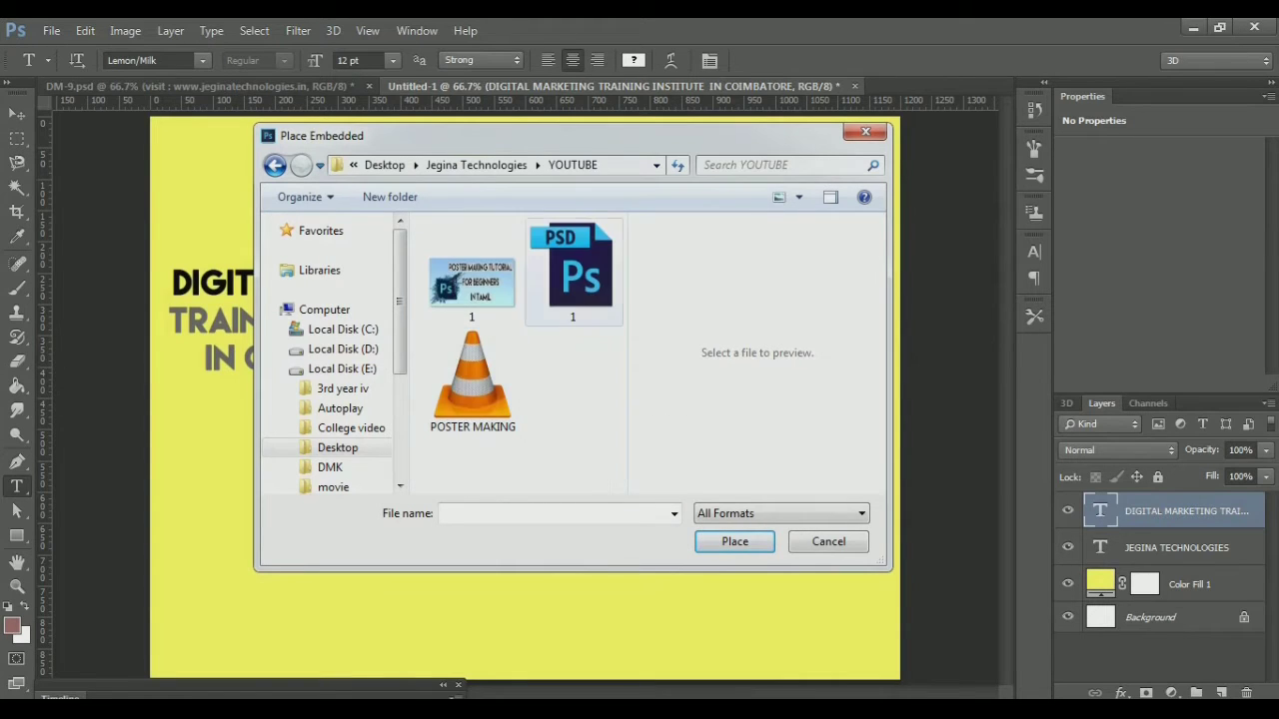
pyautogui.click(475, 164)
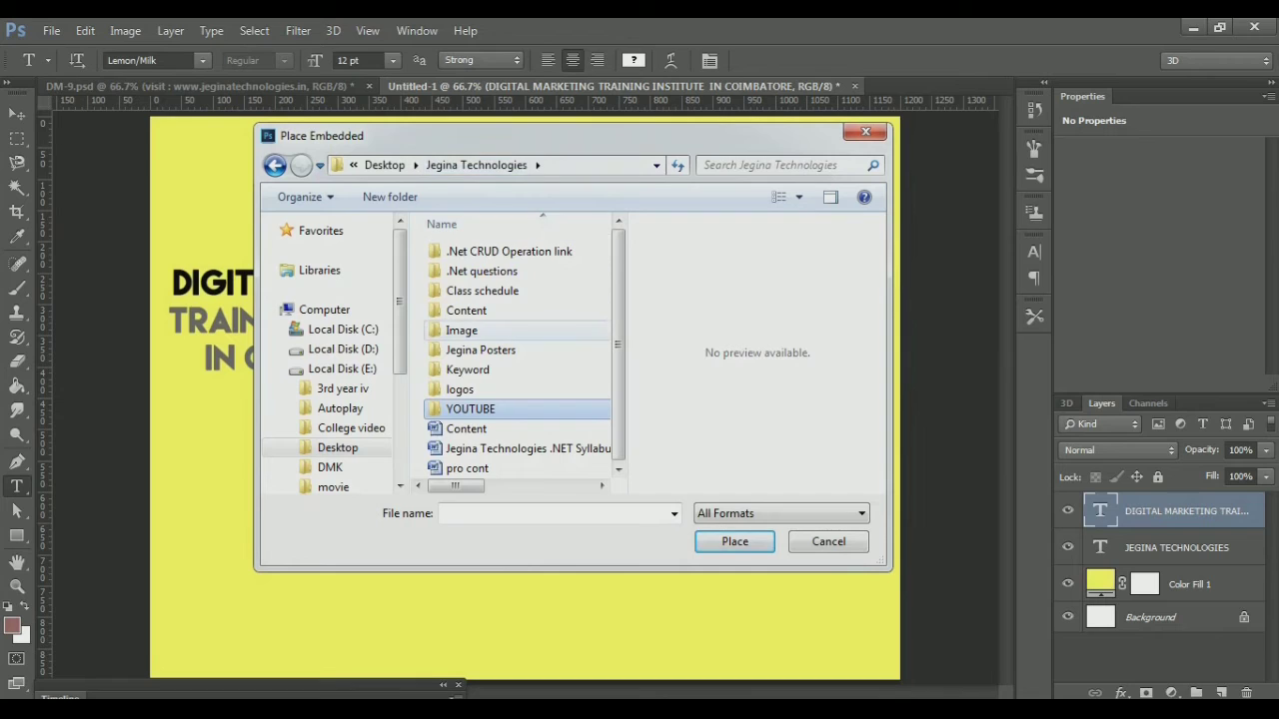
pyautogui.doubleClick(460, 389)
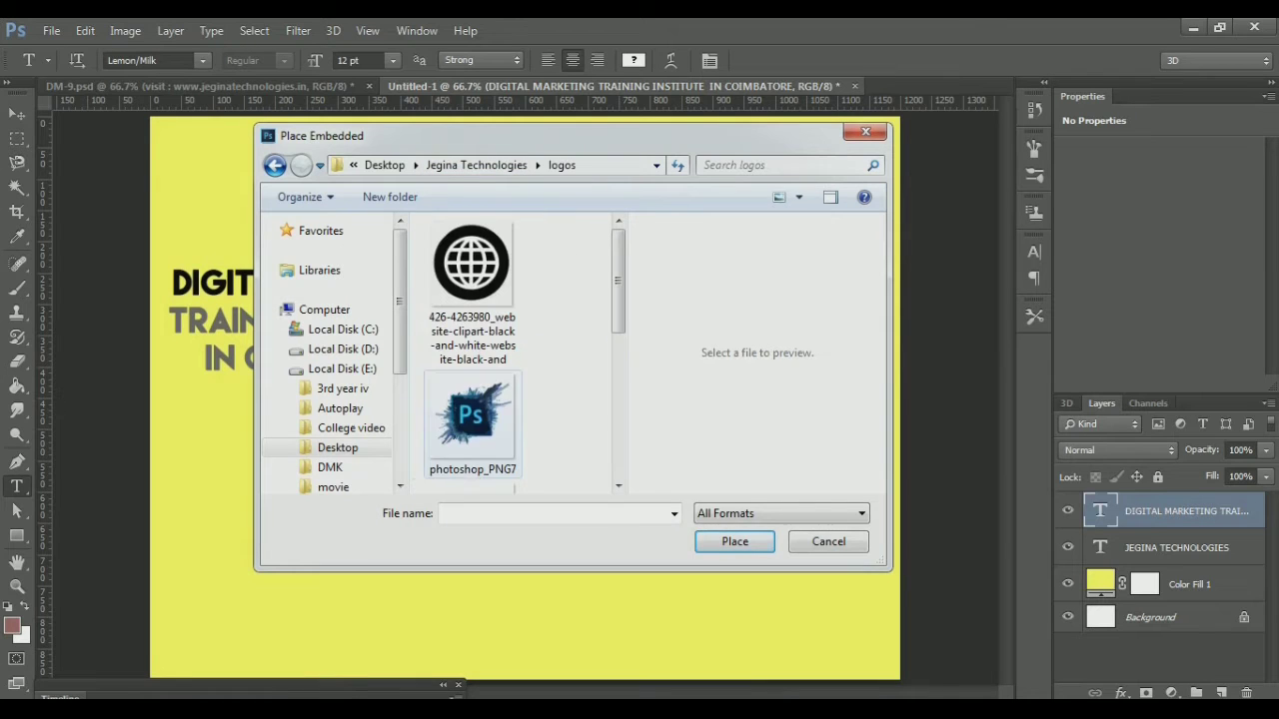
pyautogui.press('BackSpace')
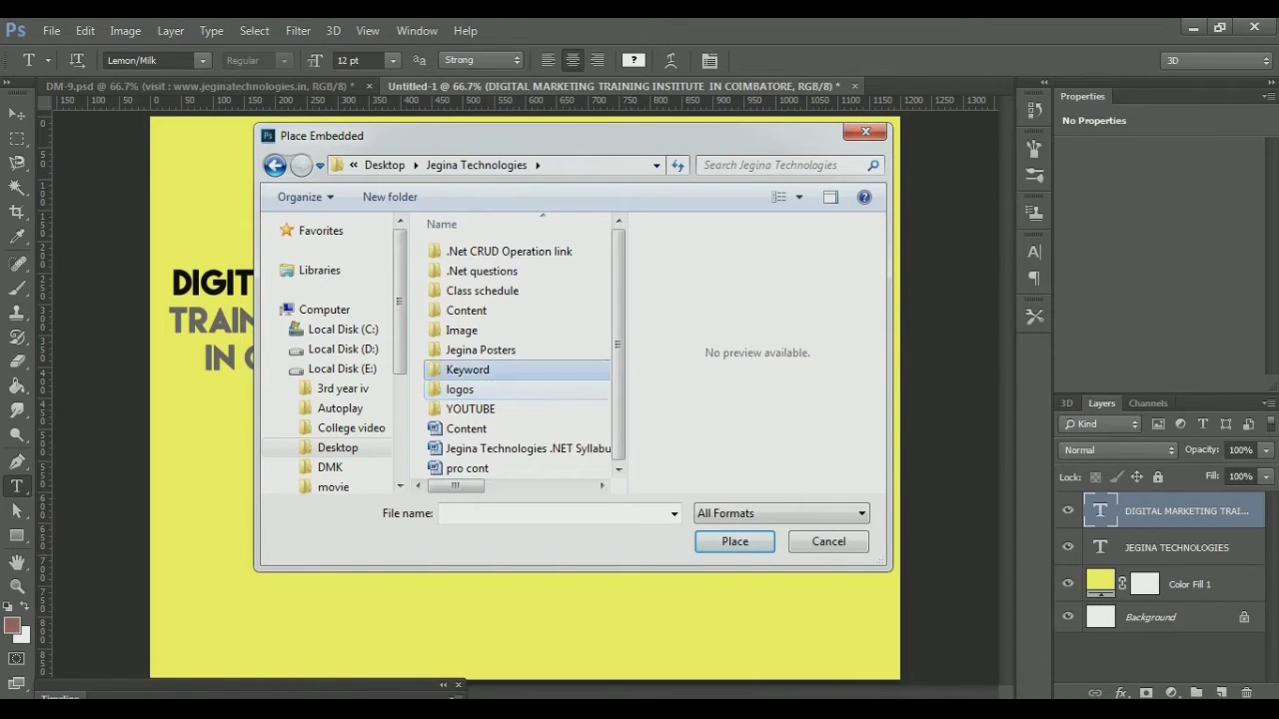
pyautogui.doubleClick(470, 346)
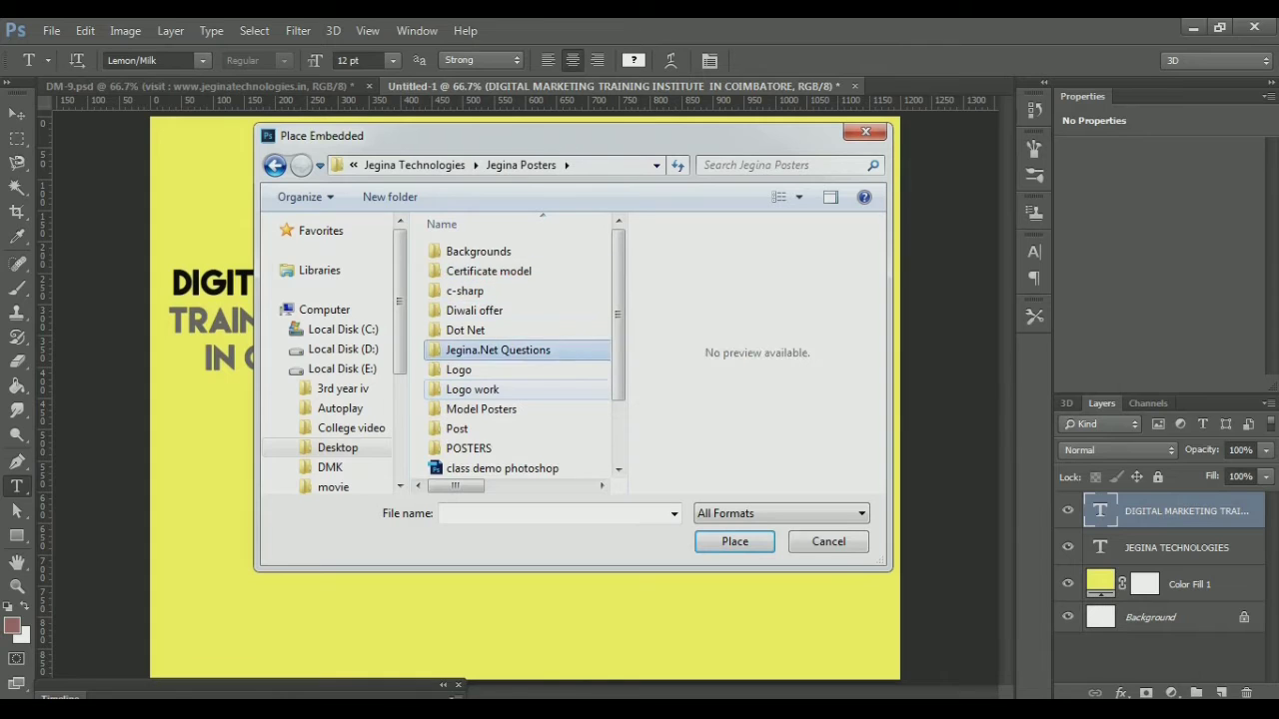
pyautogui.doubleClick(458, 369)
pyautogui.scroll(-3, 473, 380)
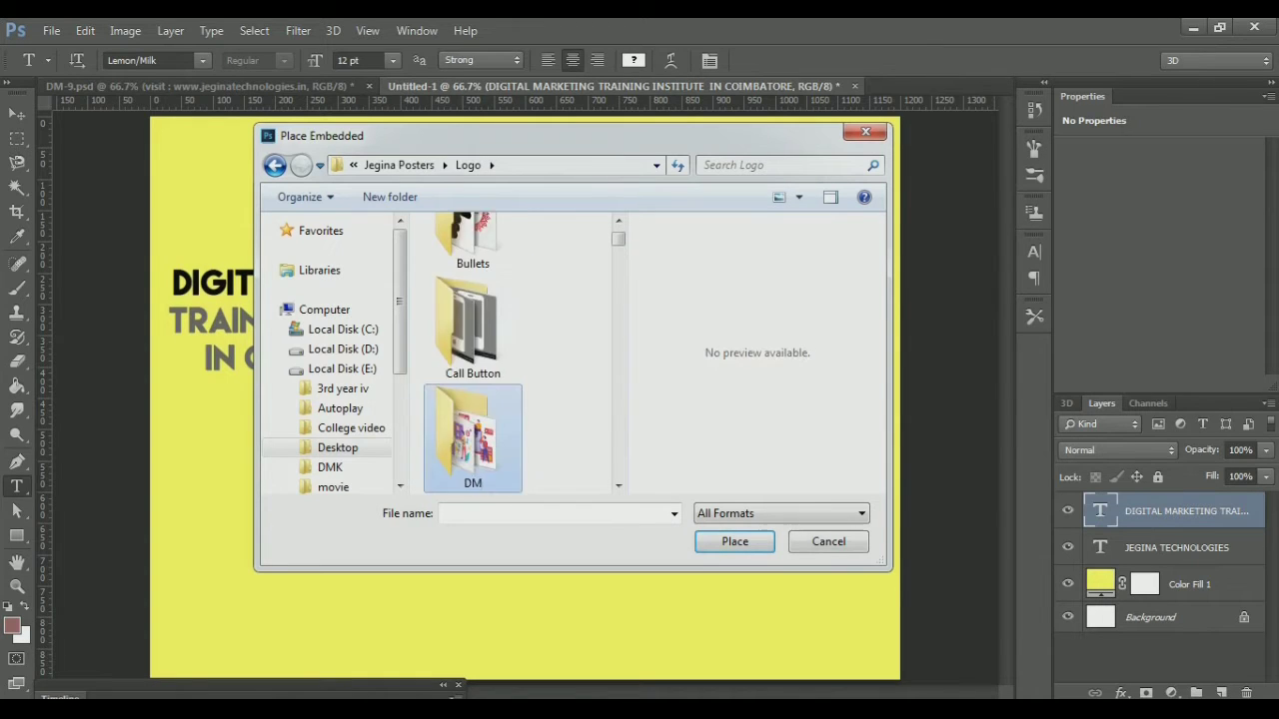
pyautogui.doubleClick(472, 374)
pyautogui.click(473, 390)
pyautogui.doubleClick(472, 267)
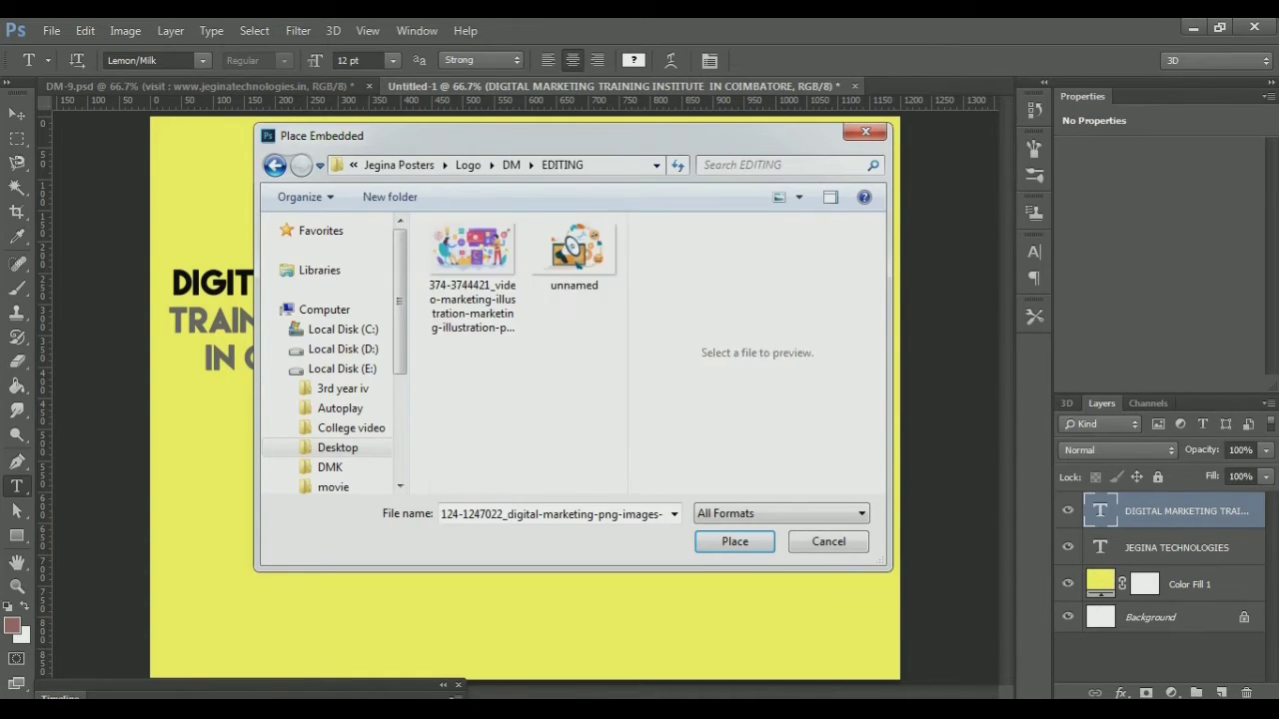
pyautogui.doubleClick(472, 260)
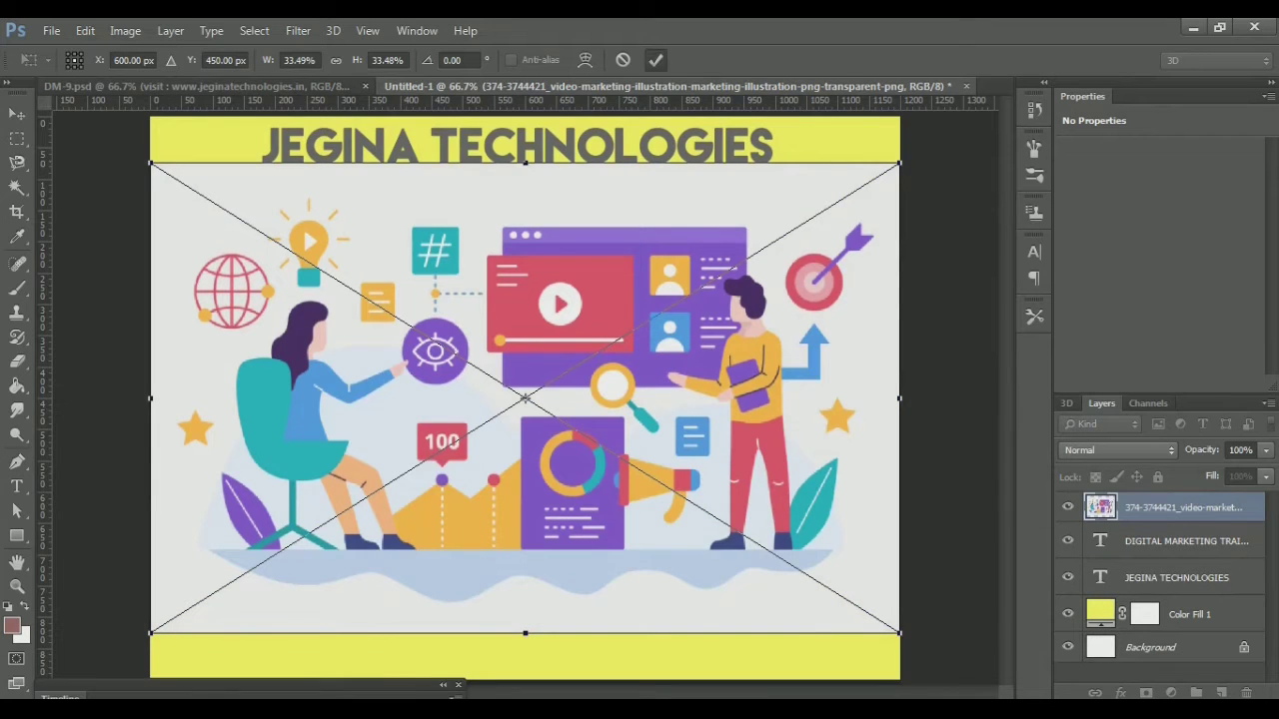
# Mask out the illustration's white background using an inverted Magic Wand selection
pyautogui.click(656, 60)
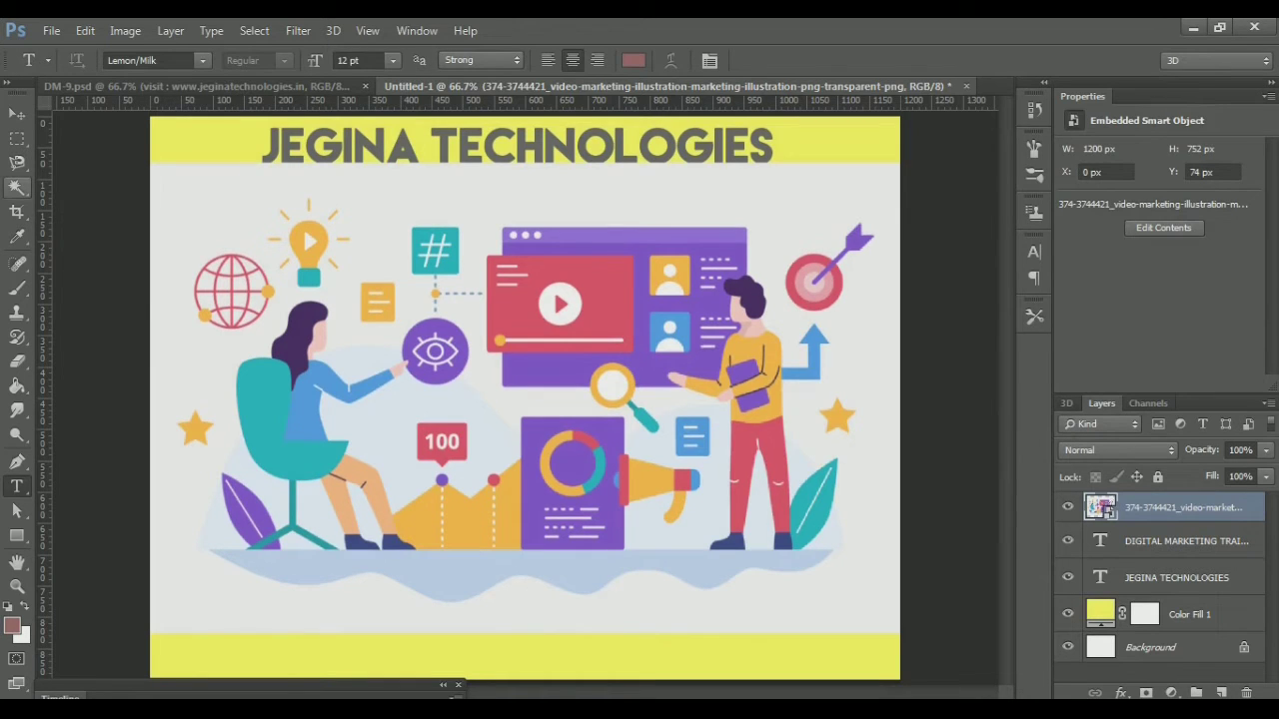
pyautogui.click(17, 186)
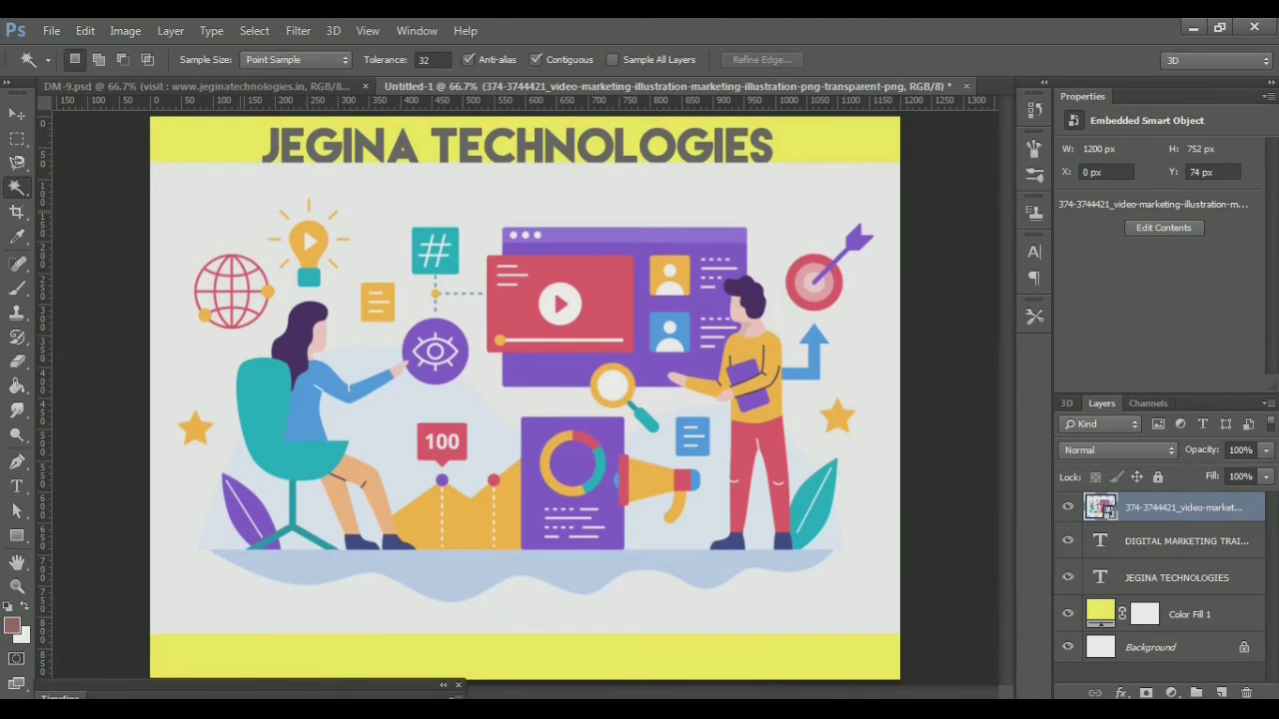
pyautogui.click(241, 213)
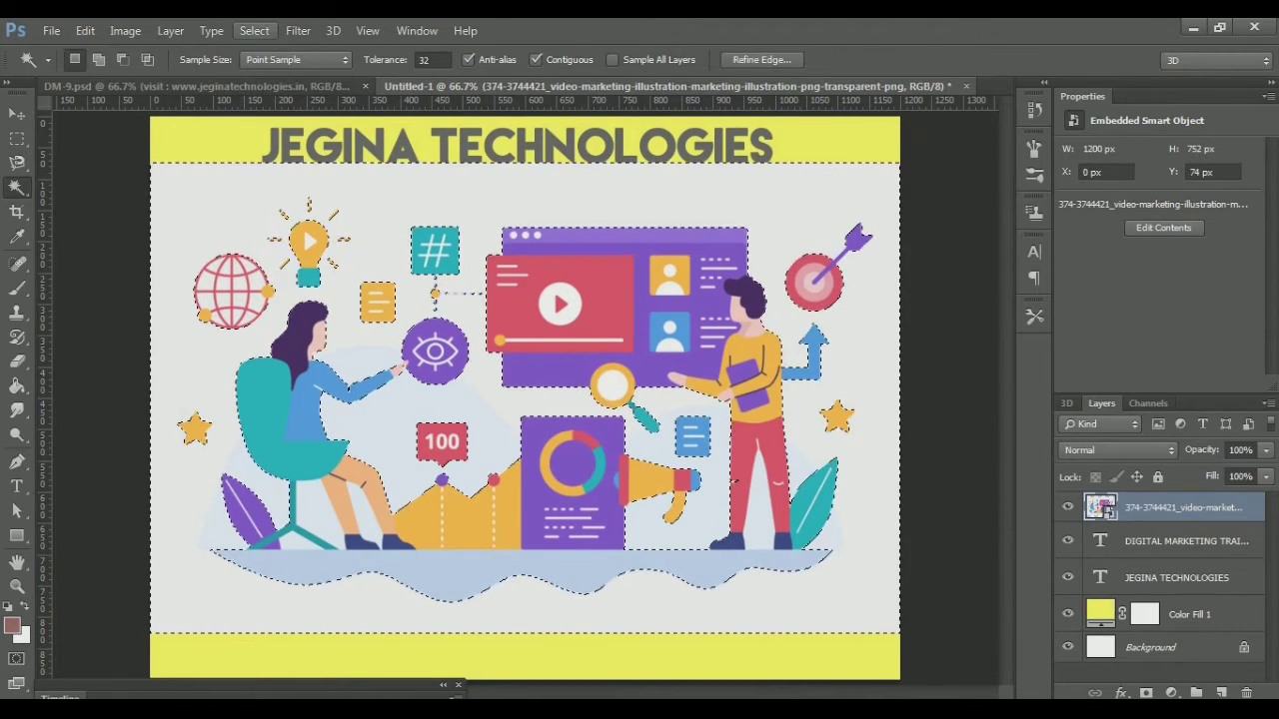
pyautogui.click(254, 31)
pyautogui.click(286, 103)
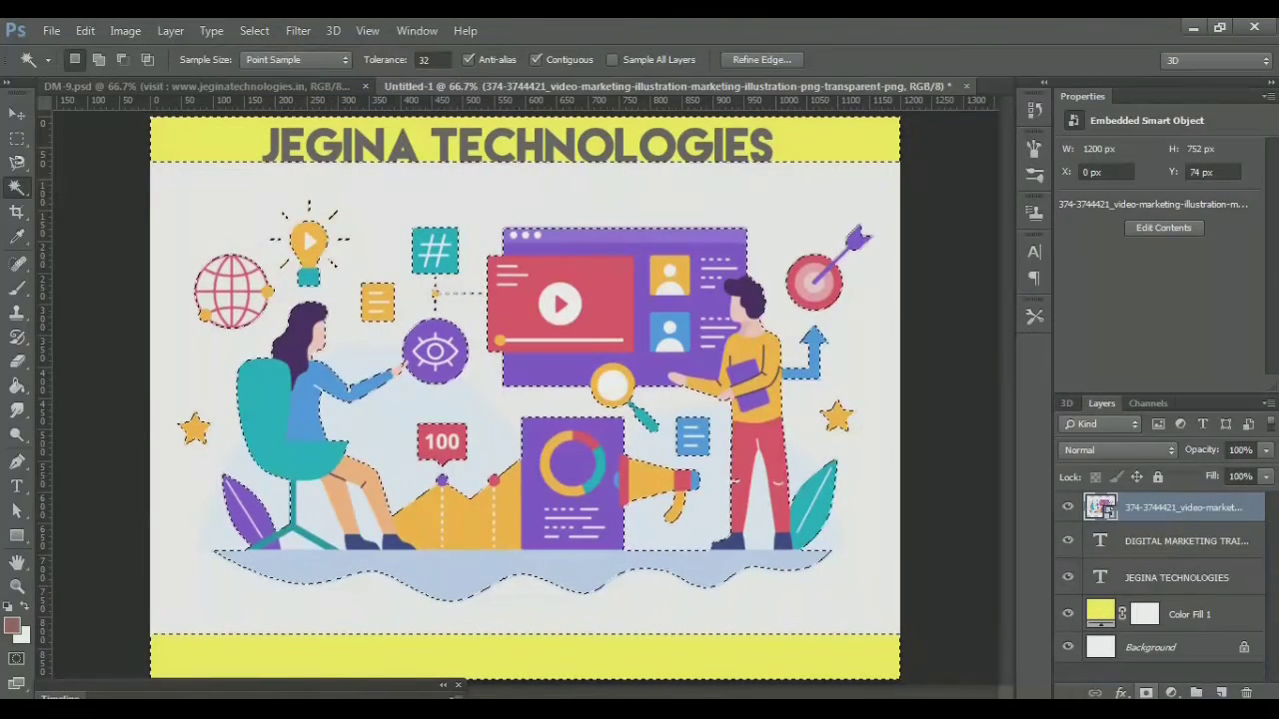
pyautogui.click(1147, 693)
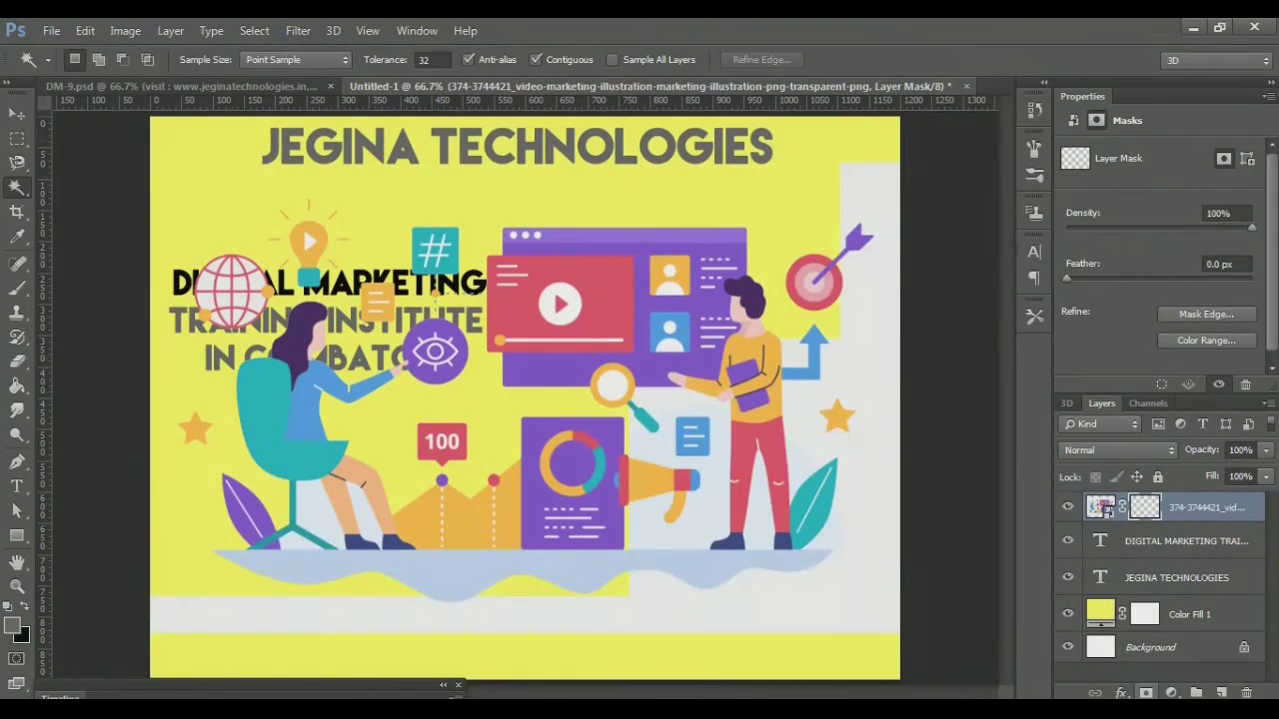
pyautogui.press('v')
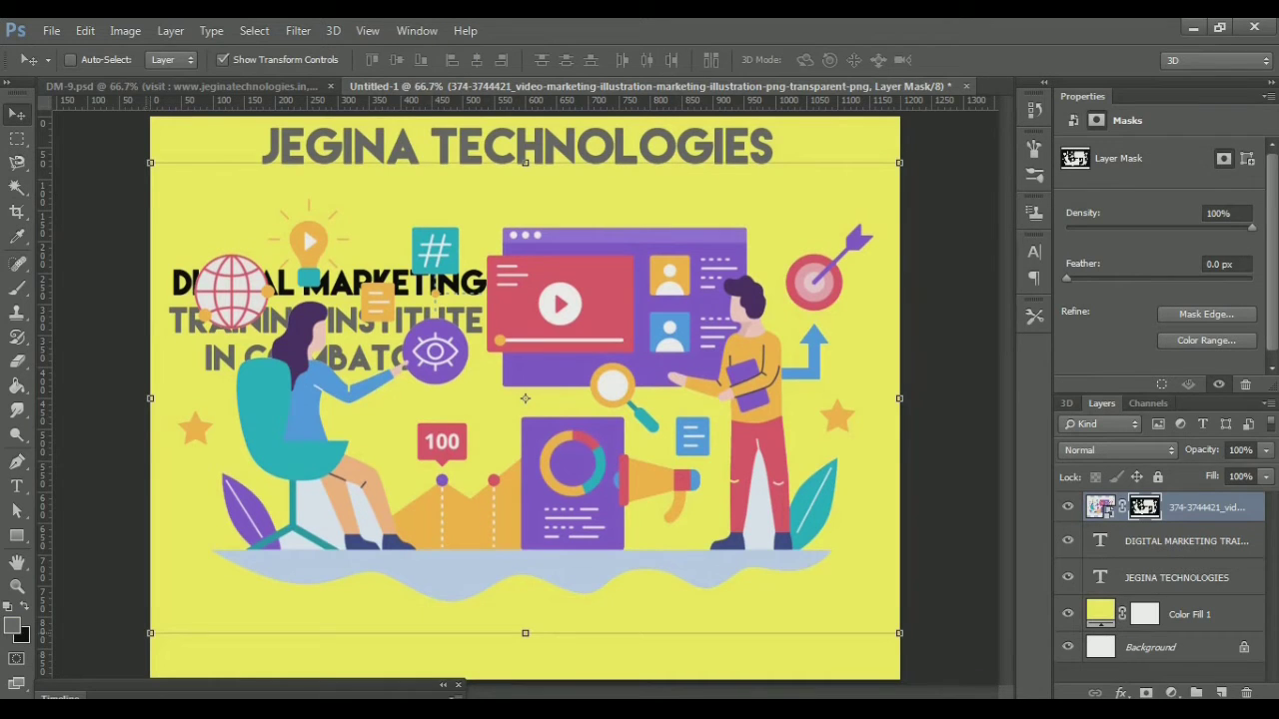
# Scale the illustration to about 665 × 487 px and nudge it down beside the headline
pyautogui.hotkey('ctrl', 't')
pyautogui.moveTo(150, 632); pyautogui.dragTo(485, 467)
pyautogui.press('Down')
pyautogui.press('Down')
pyautogui.press('Down')
pyautogui.press('Down')
pyautogui.press('Down')
pyautogui.press('Down')
pyautogui.press('Down')
pyautogui.press('Down')
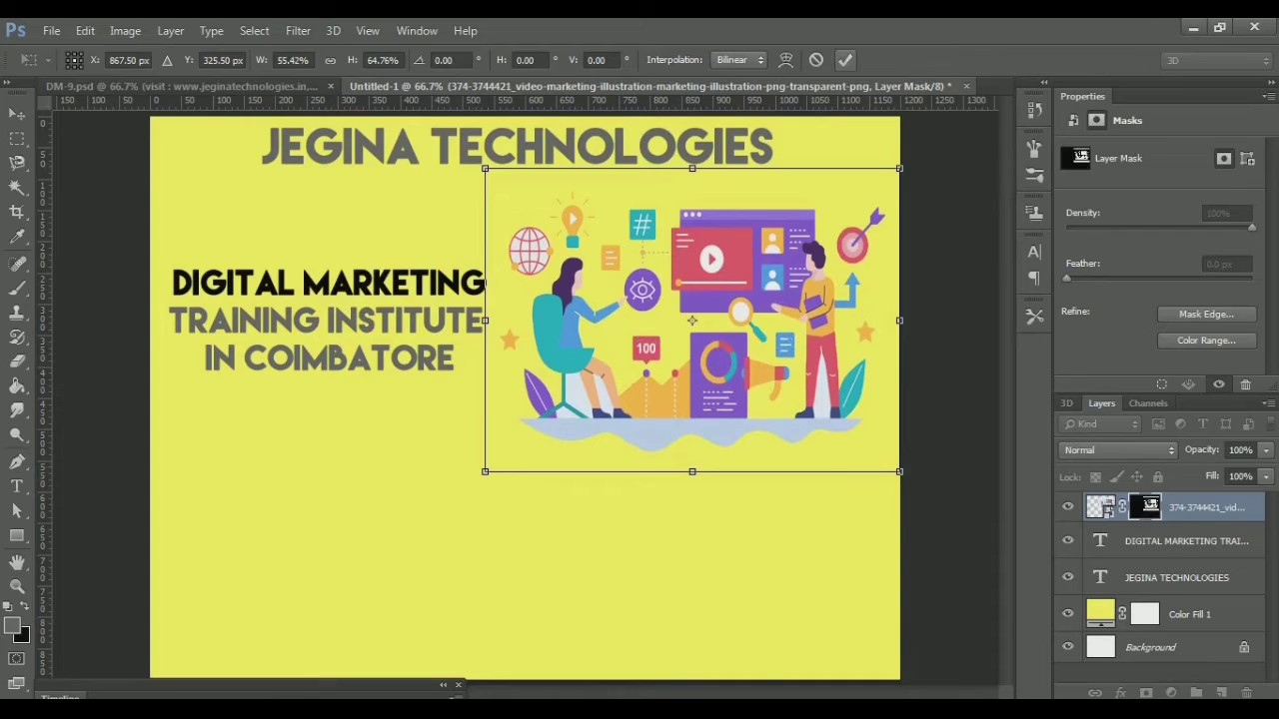
pyautogui.press('Return')
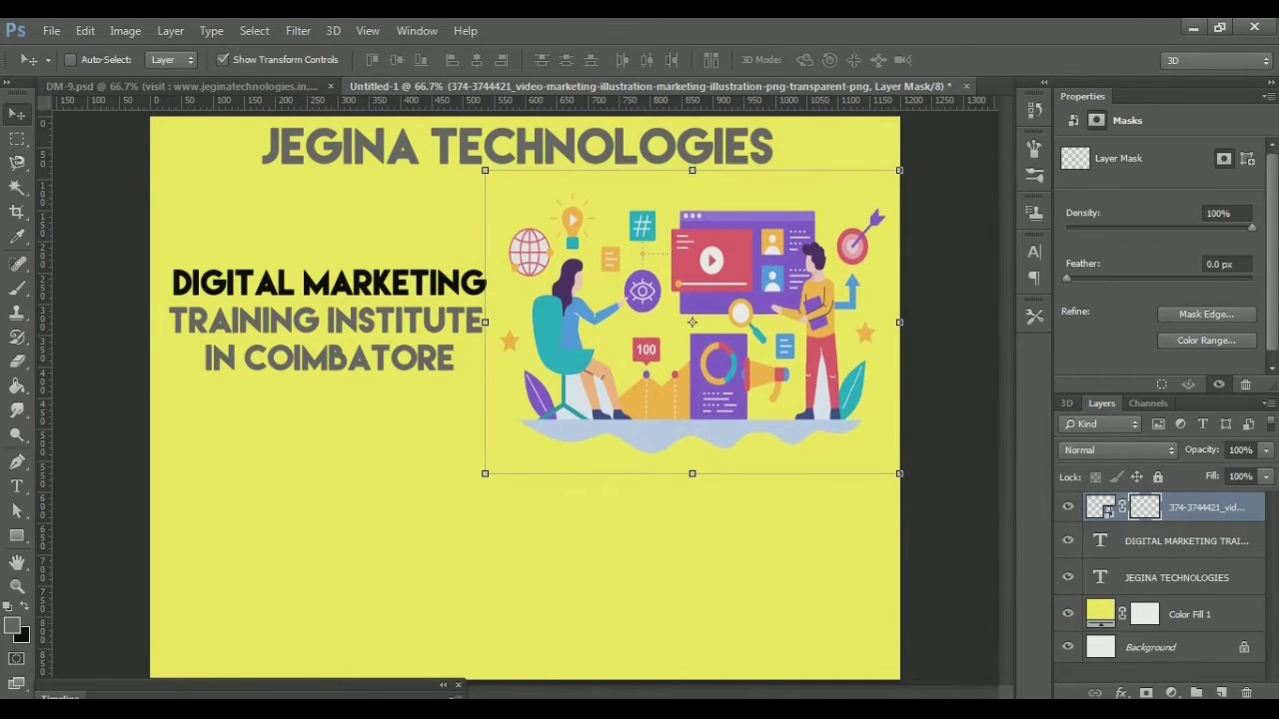
pyautogui.press('Down')
pyautogui.press('Down')
pyautogui.press('Down')
pyautogui.press('Down')
pyautogui.press('Down')
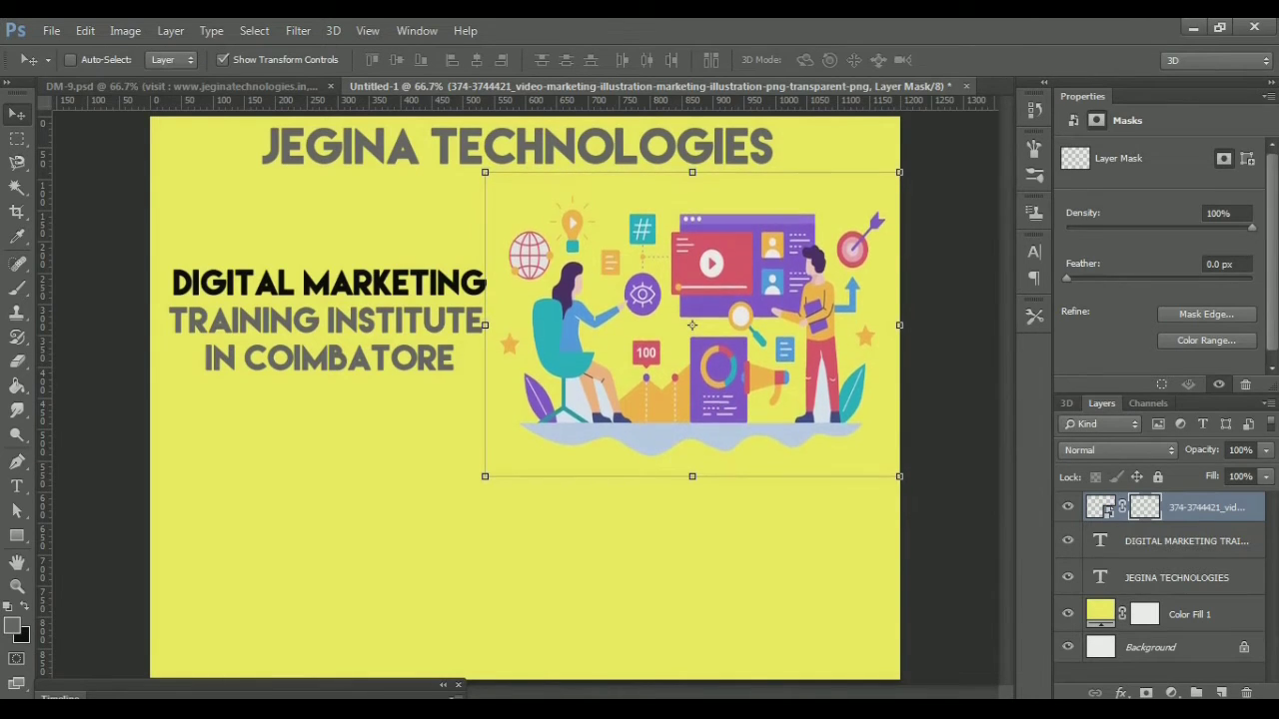
pyautogui.press('Down')
pyautogui.press('Down')
pyautogui.press('Down')
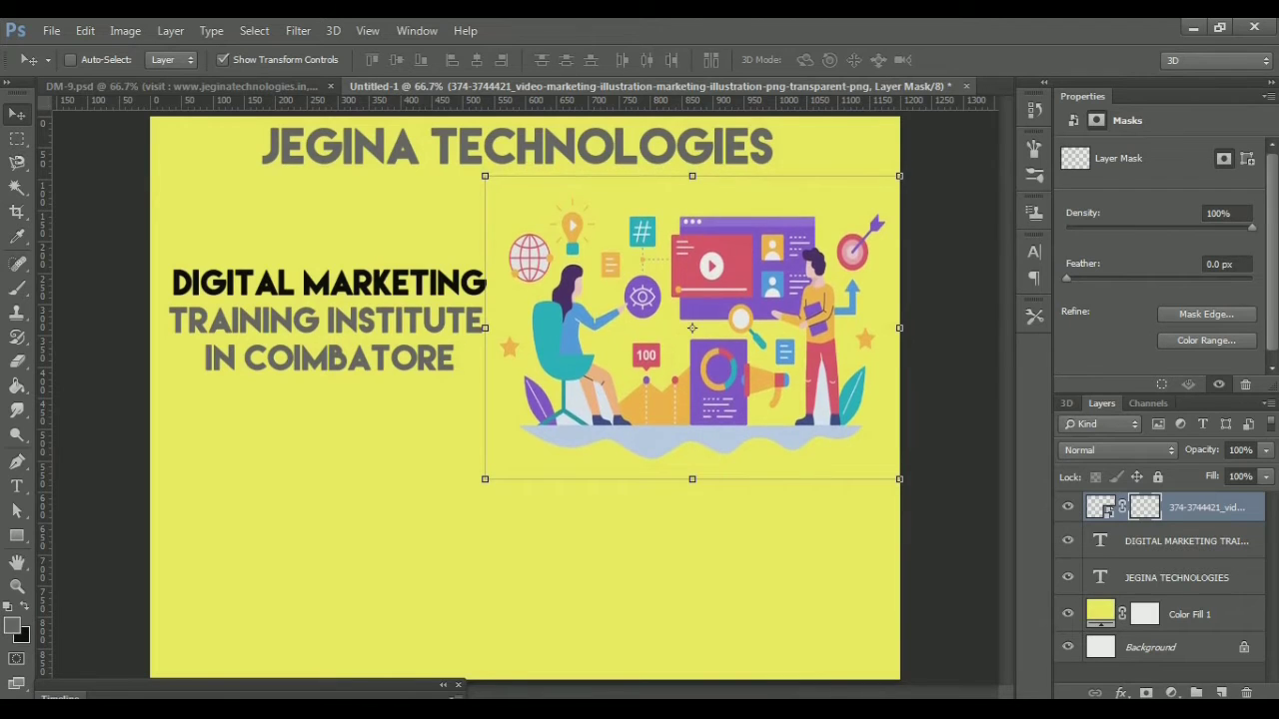
pyautogui.press('Down')
pyautogui.press('Down')
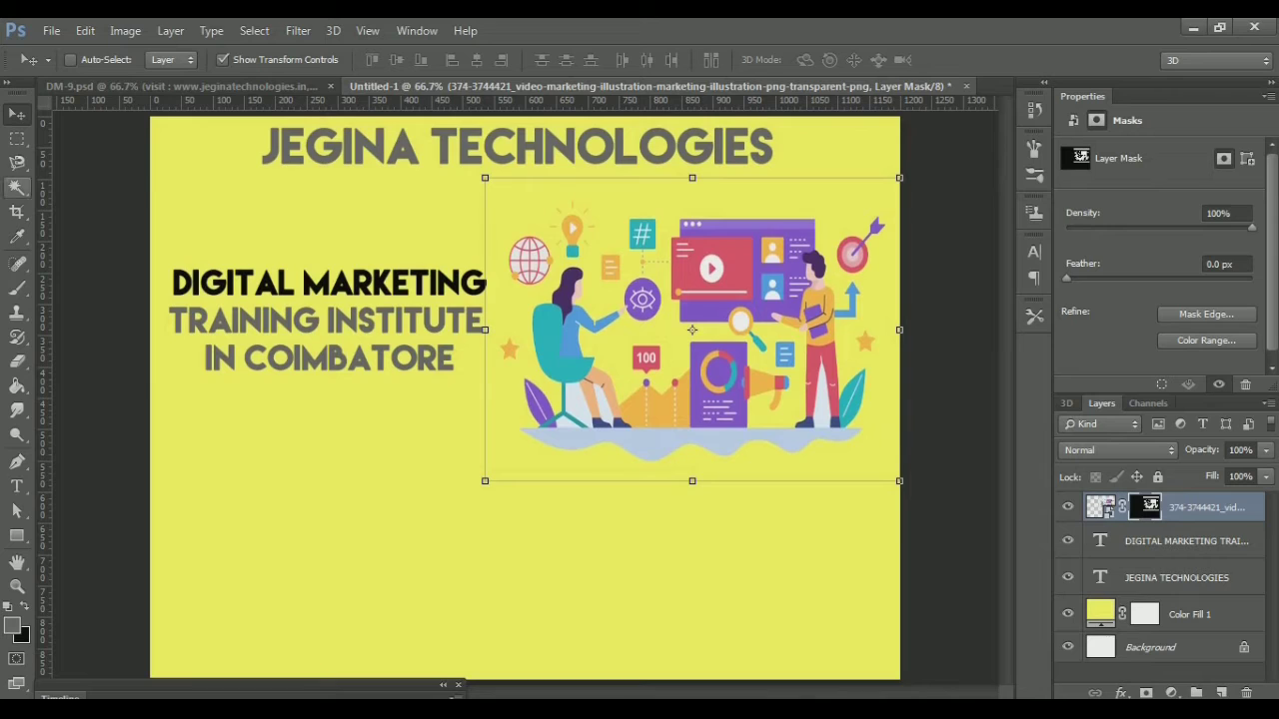
# Delete the four leftover white patches around the chair legs with the Magic Wand
pyautogui.click(17, 185)
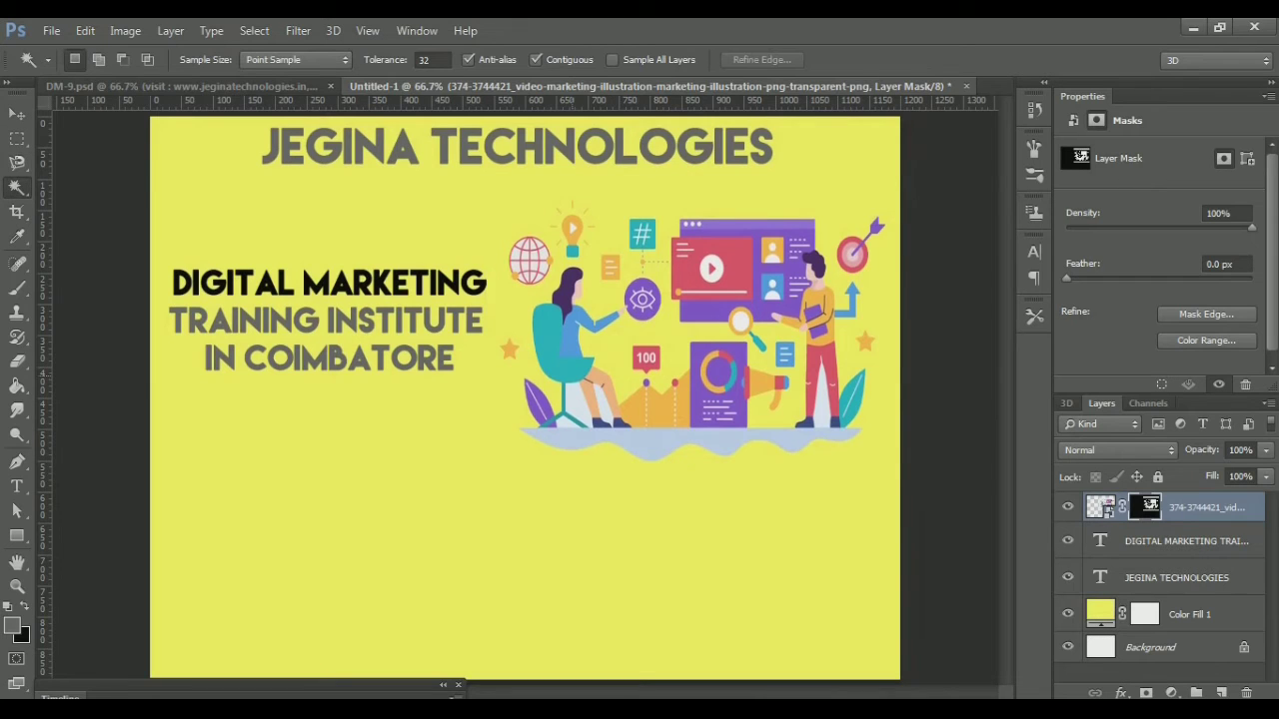
pyautogui.click(577, 401)
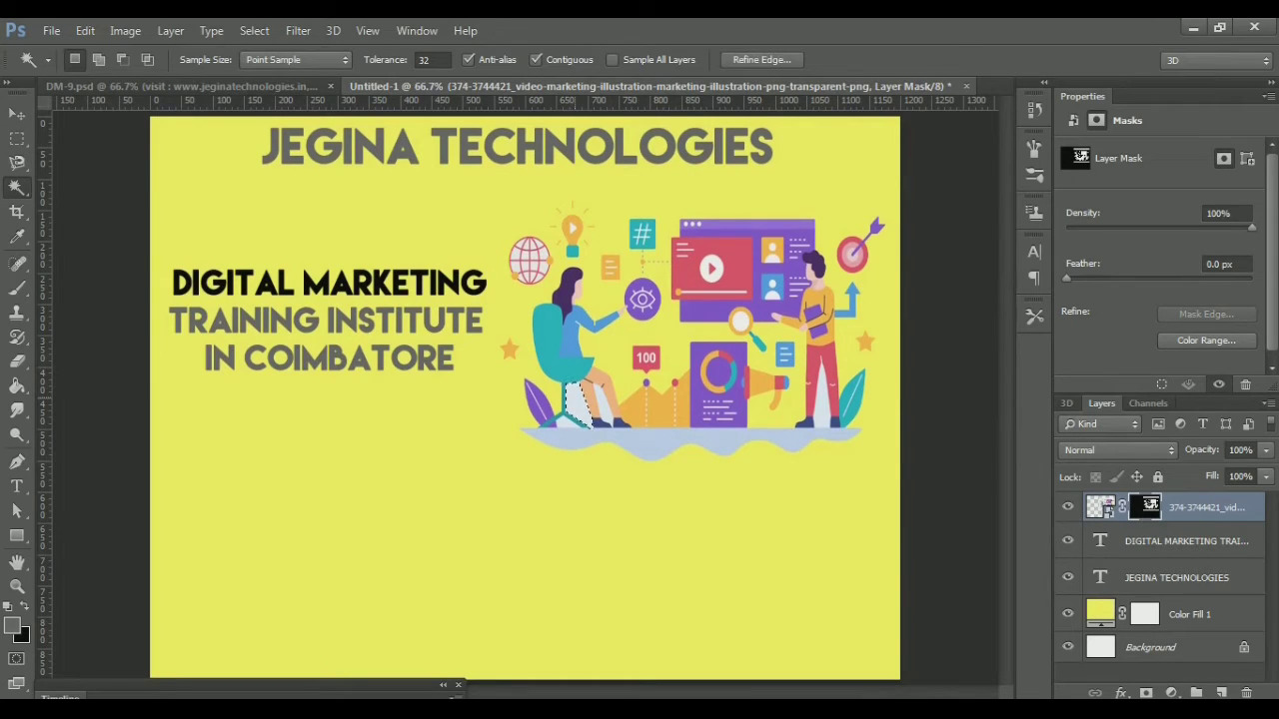
pyautogui.press('Delete')
pyautogui.hotkey('ctrl', 'd')
pyautogui.click(568, 421)
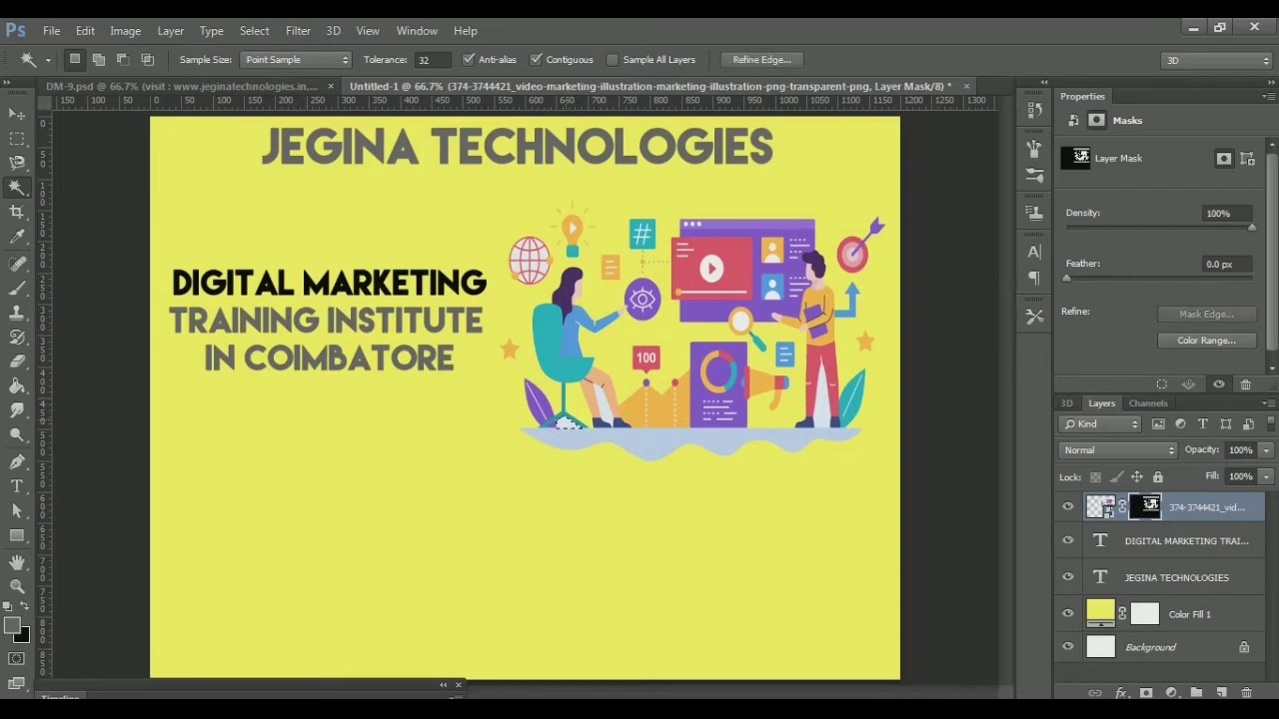
pyautogui.press('Delete')
pyautogui.hotkey('ctrl', 'd')
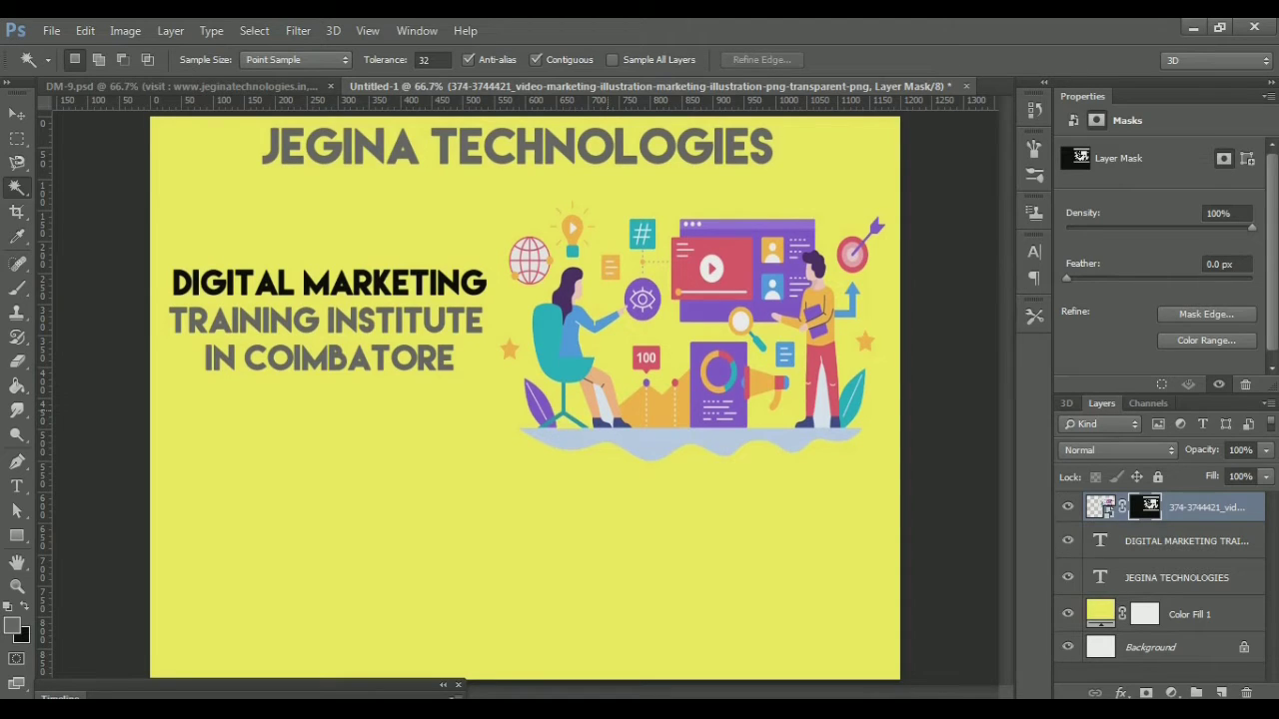
pyautogui.click(606, 420)
pyautogui.press('Delete')
pyautogui.hotkey('ctrl', 'd')
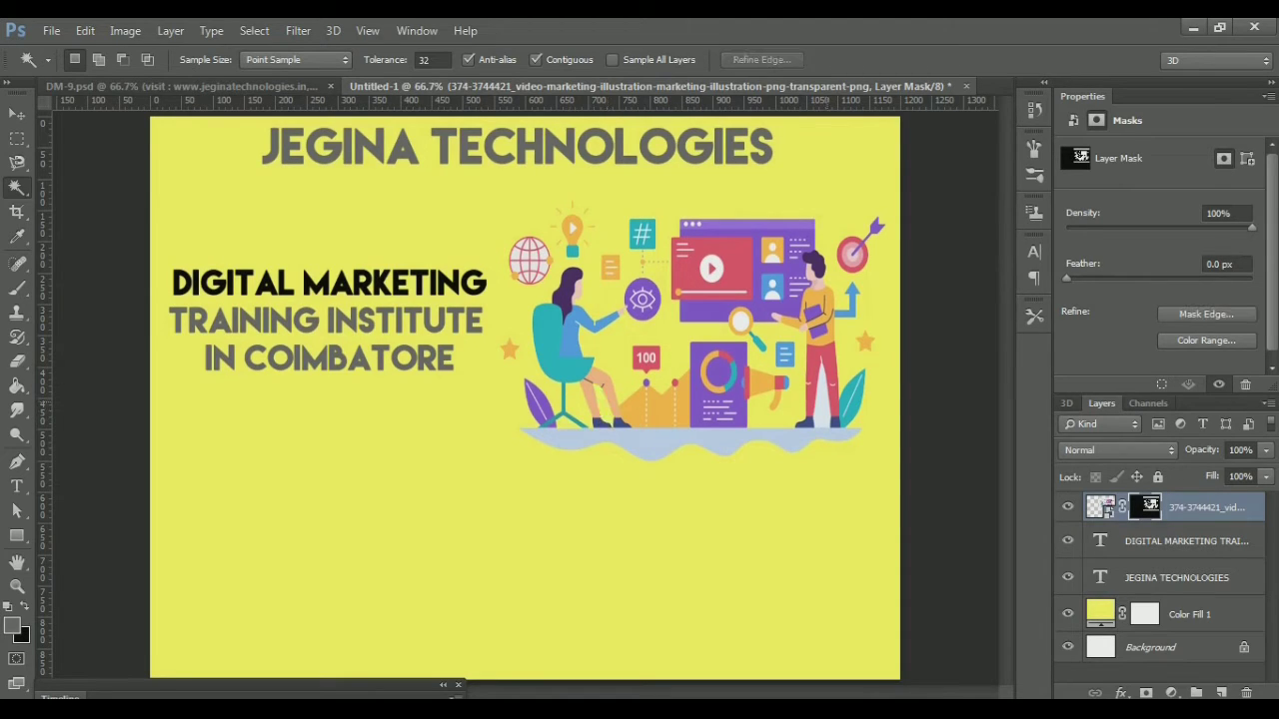
pyautogui.click(827, 401)
pyautogui.hotkey('ctrl', 'd')
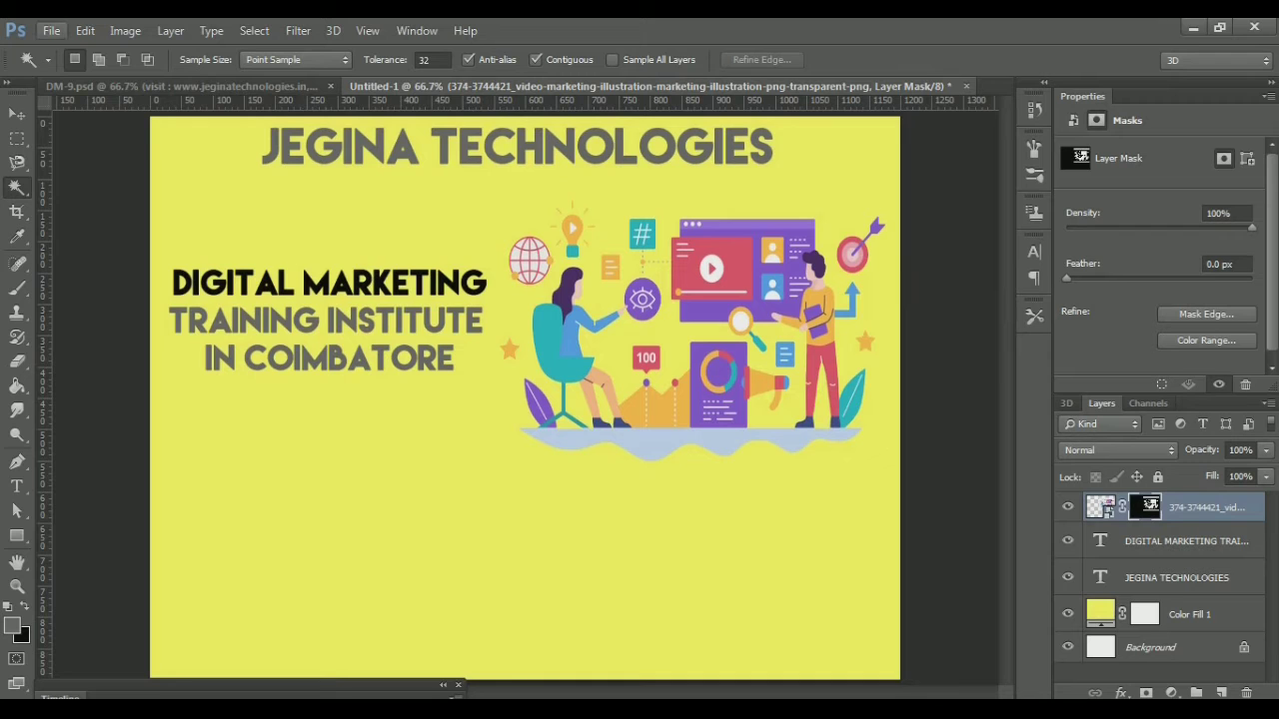
pyautogui.click(51, 30)
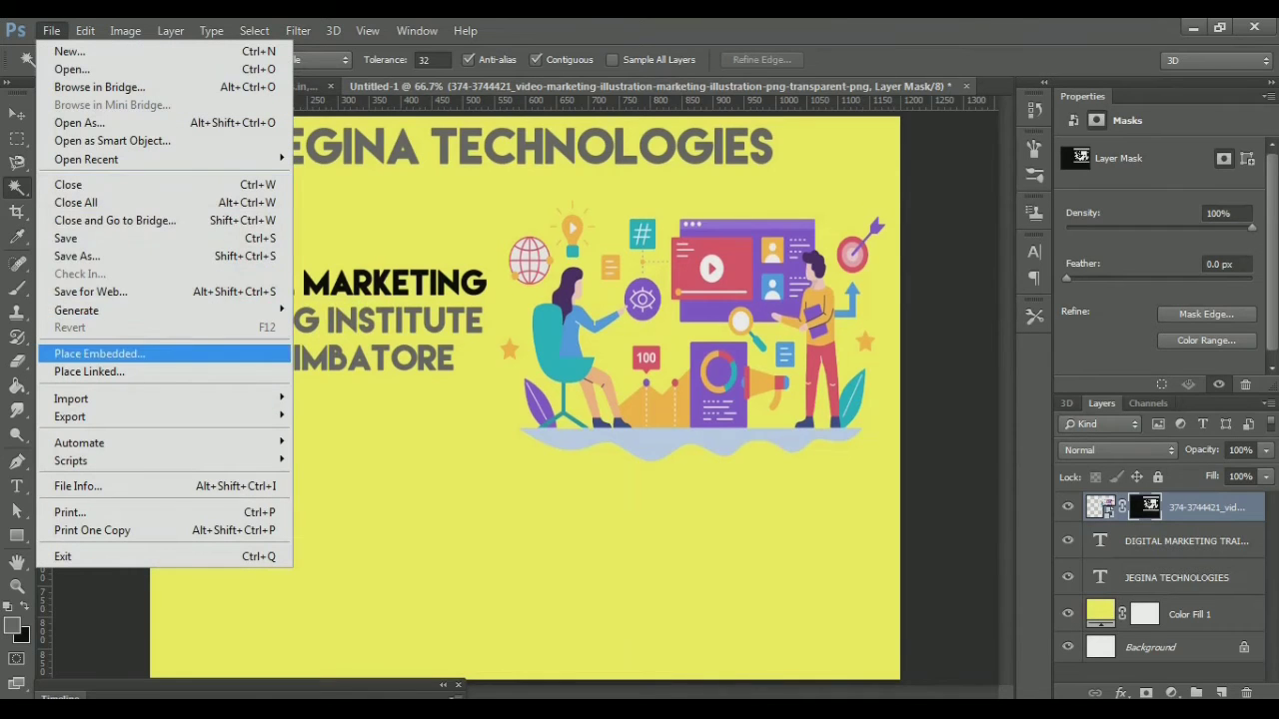
# Place unnamed.png scaled to about 406 × 289 px in the lower left, then view DM-9.psd
pyautogui.click(100, 354)
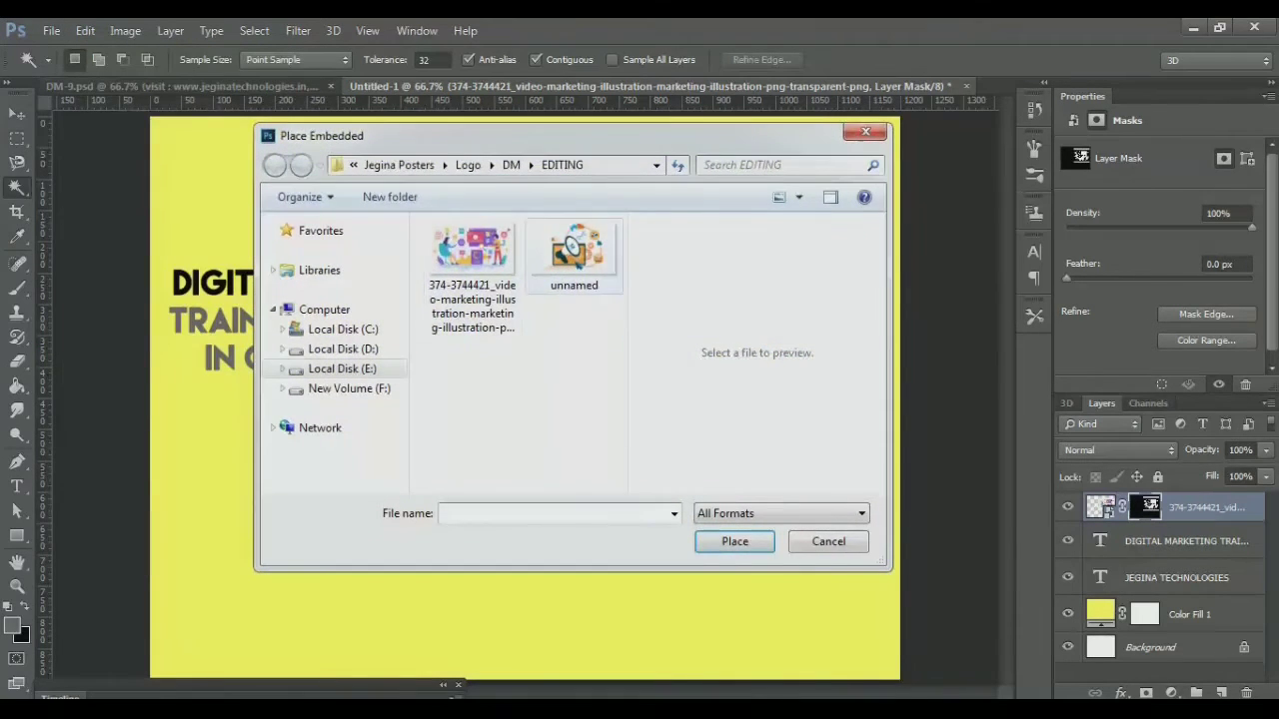
pyautogui.doubleClick(575, 252)
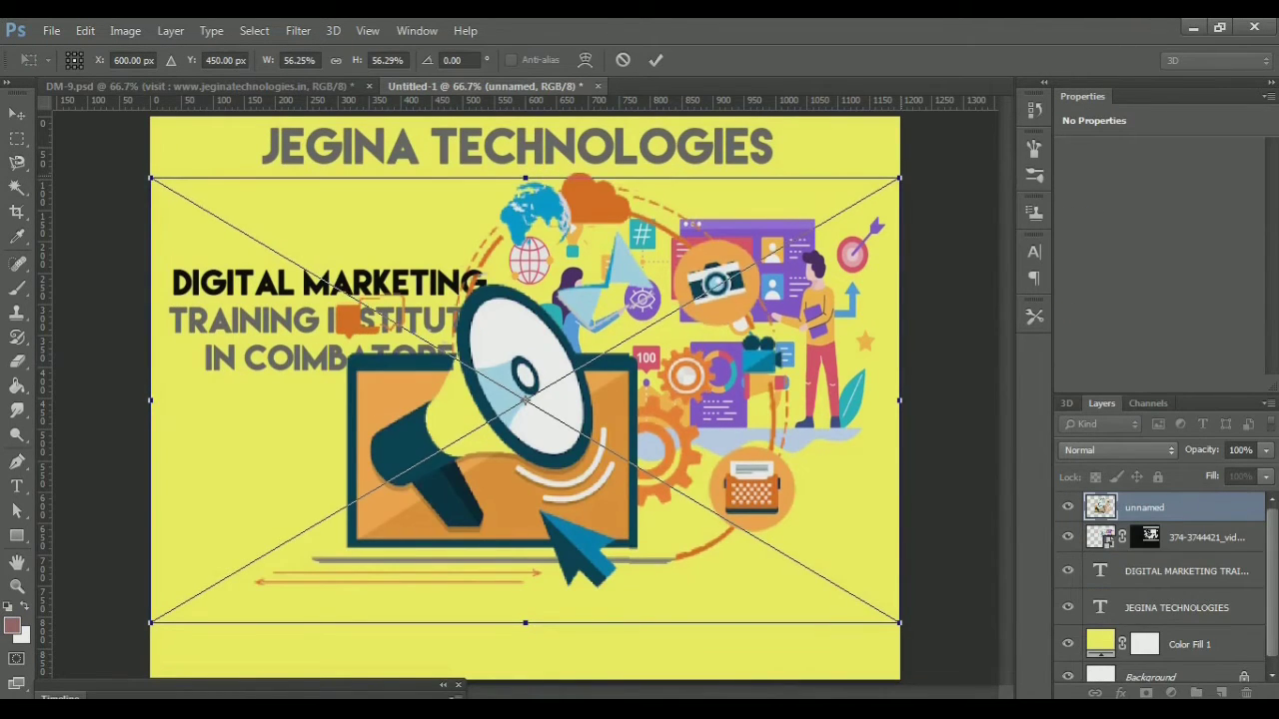
pyautogui.moveTo(899, 178); pyautogui.dragTo(658, 330)
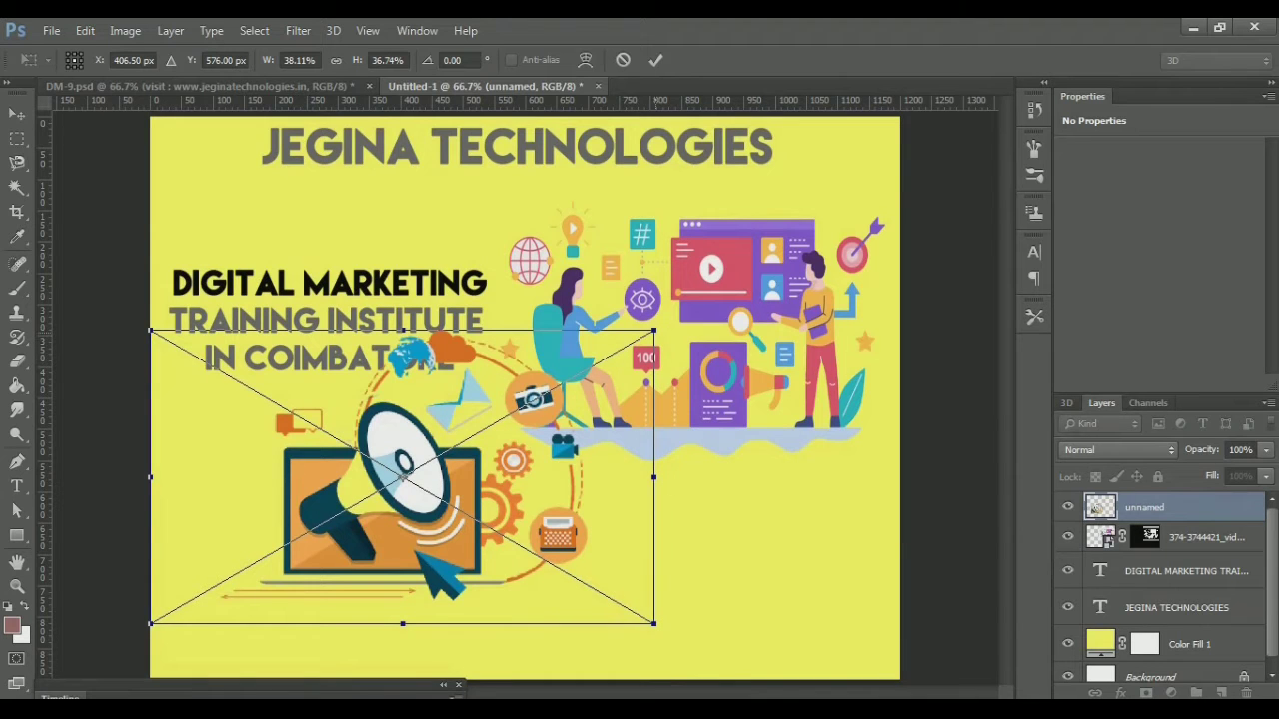
pyautogui.moveTo(654, 329); pyautogui.dragTo(542, 416)
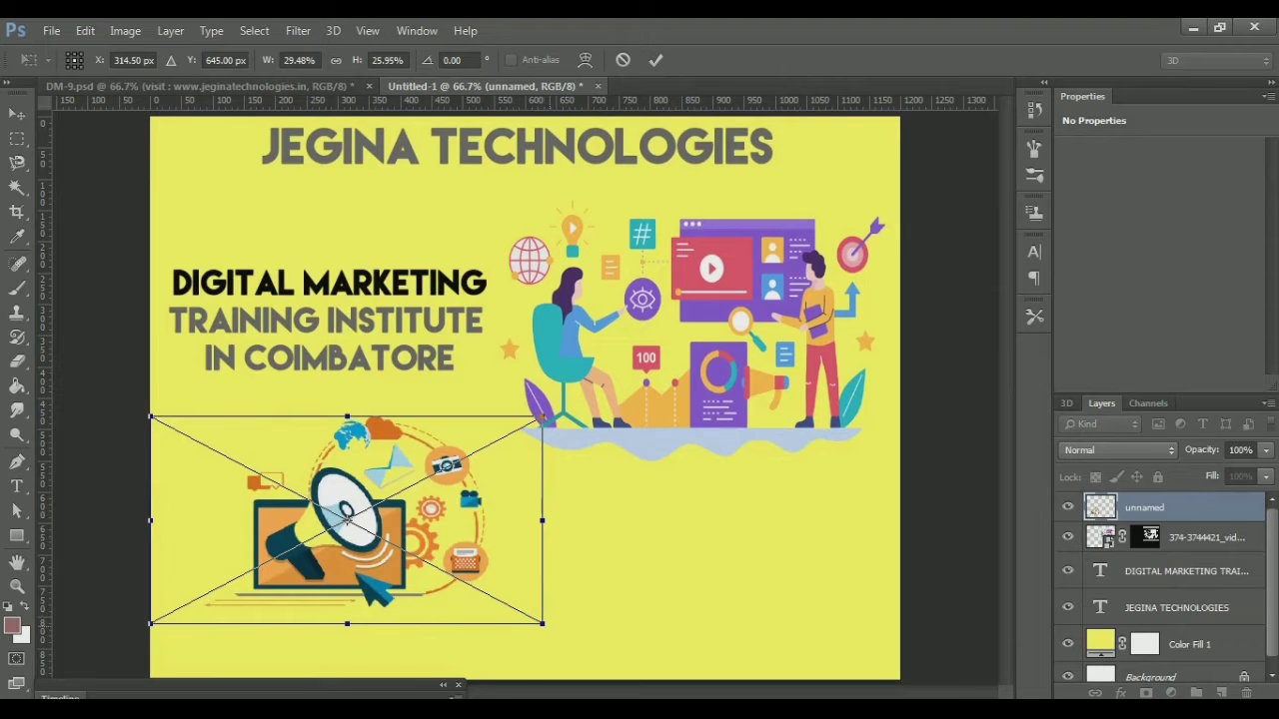
pyautogui.moveTo(543, 416); pyautogui.dragTo(538, 417)
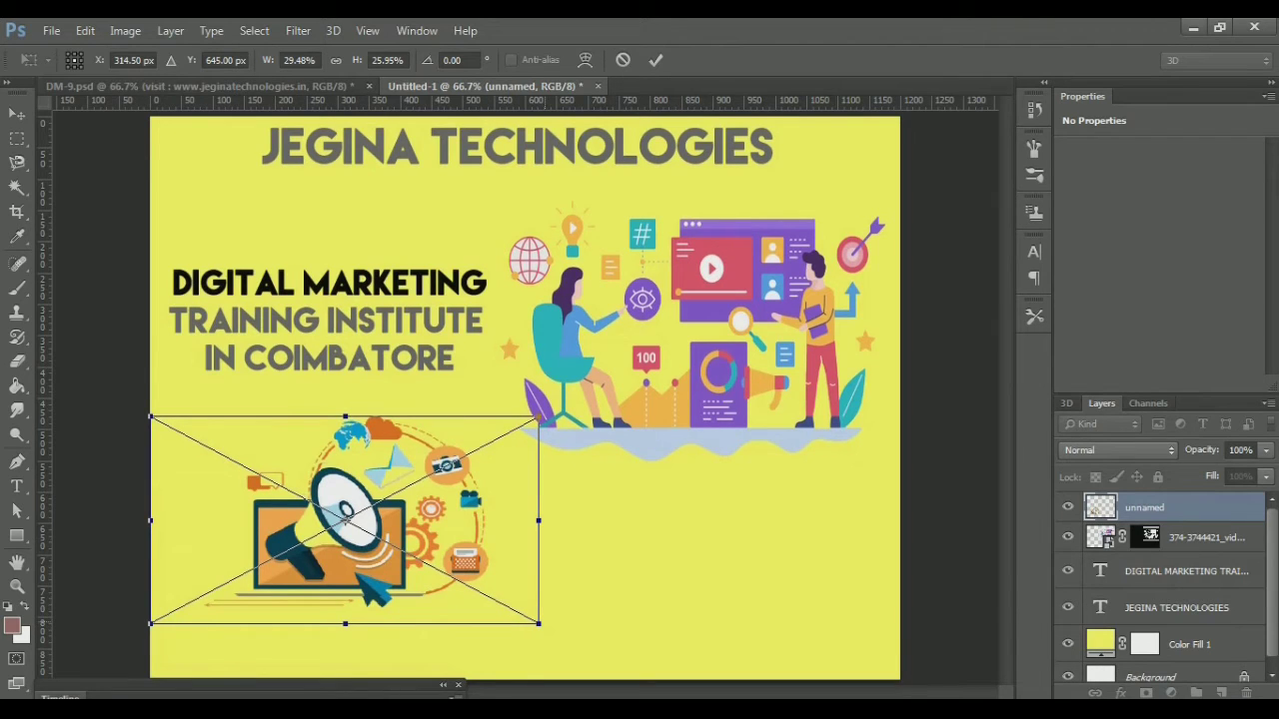
pyautogui.moveTo(539, 623); pyautogui.dragTo(501, 612)
pyautogui.moveTo(324, 511); pyautogui.dragTo(291, 518)
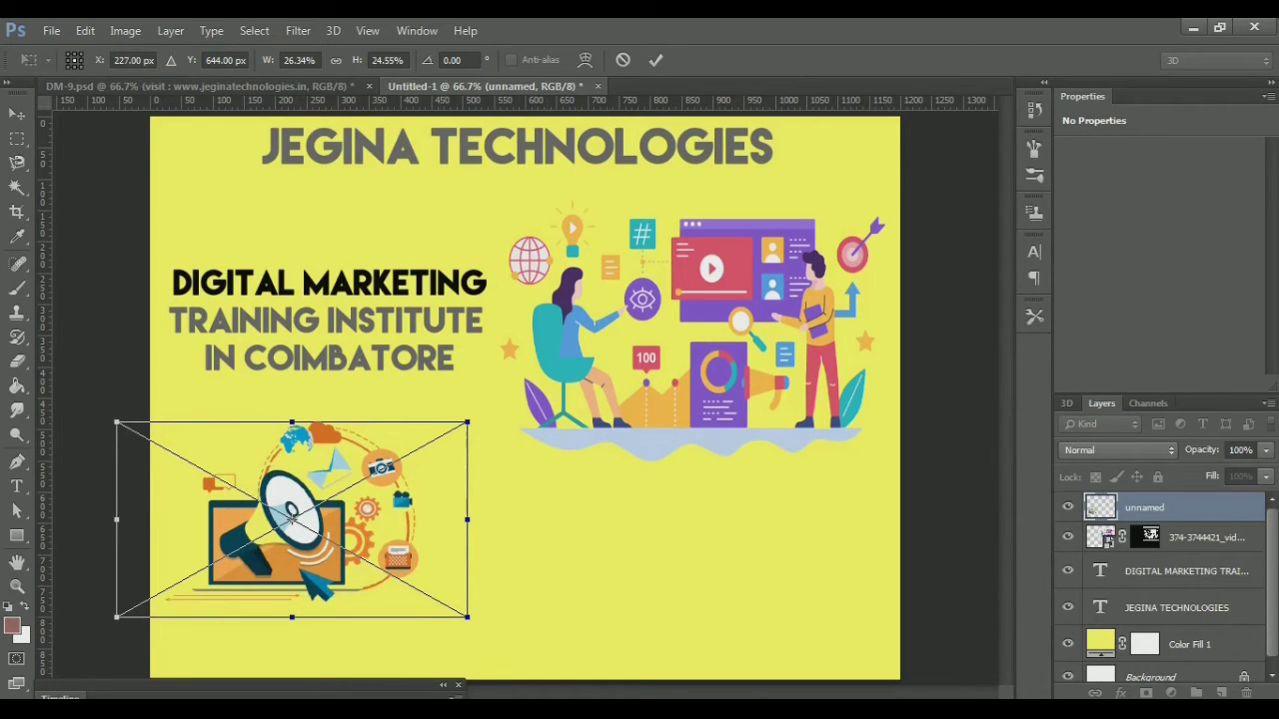
pyautogui.press('w')
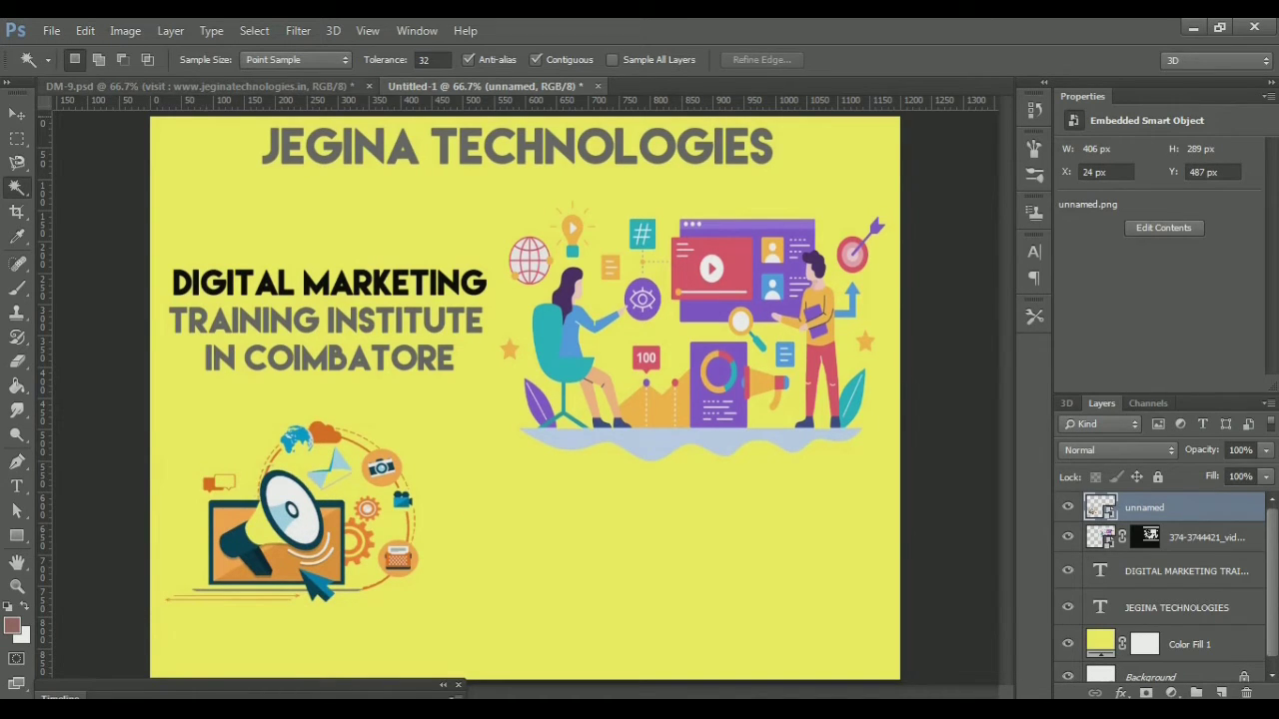
pyautogui.hotkey('ctrl', 'Tab')
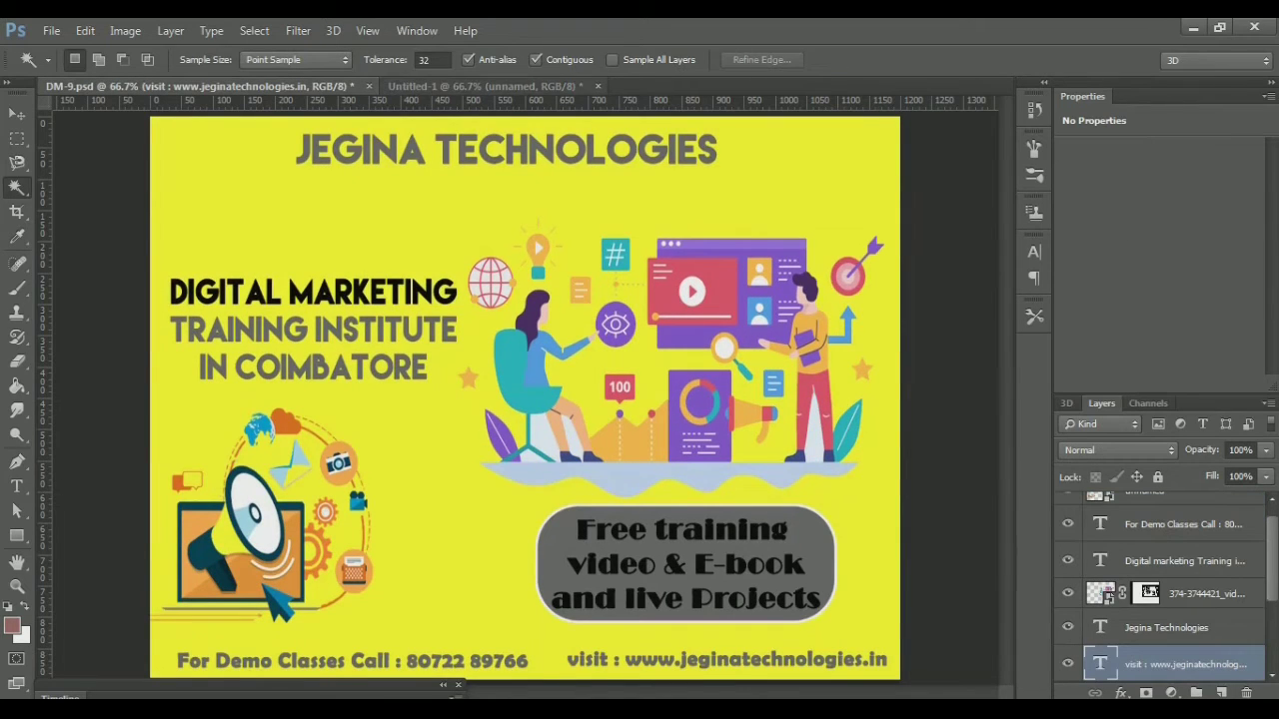
# Type the footer text at the poster's bottom-left and set it in Broadway
pyautogui.hotkey('ctrl', 'Tab')
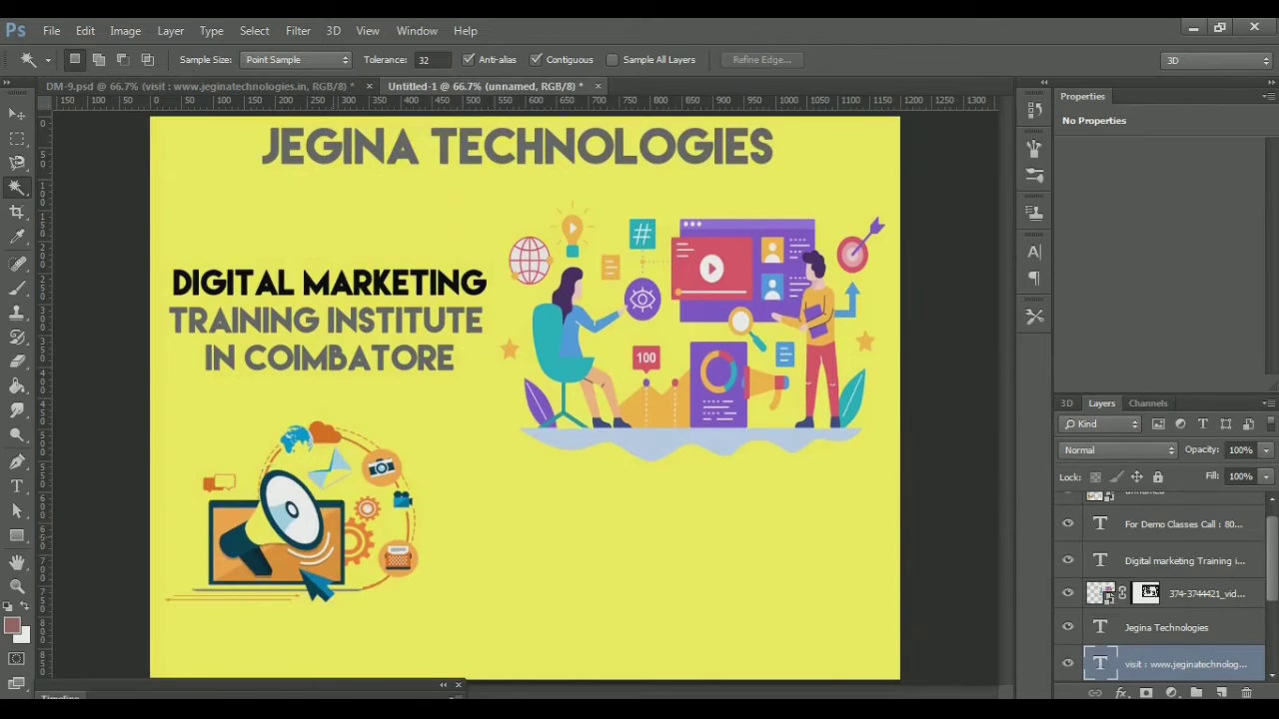
pyautogui.press('t')
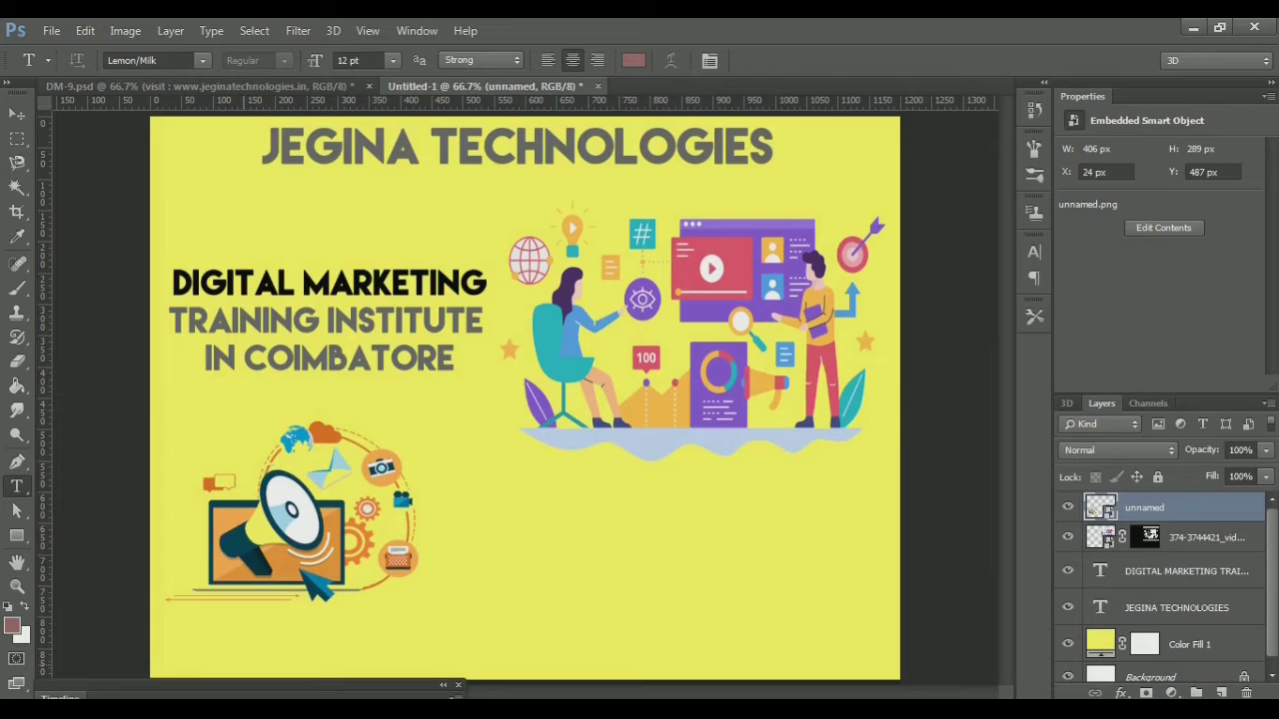
pyautogui.click(242, 652)
pyautogui.write('K')
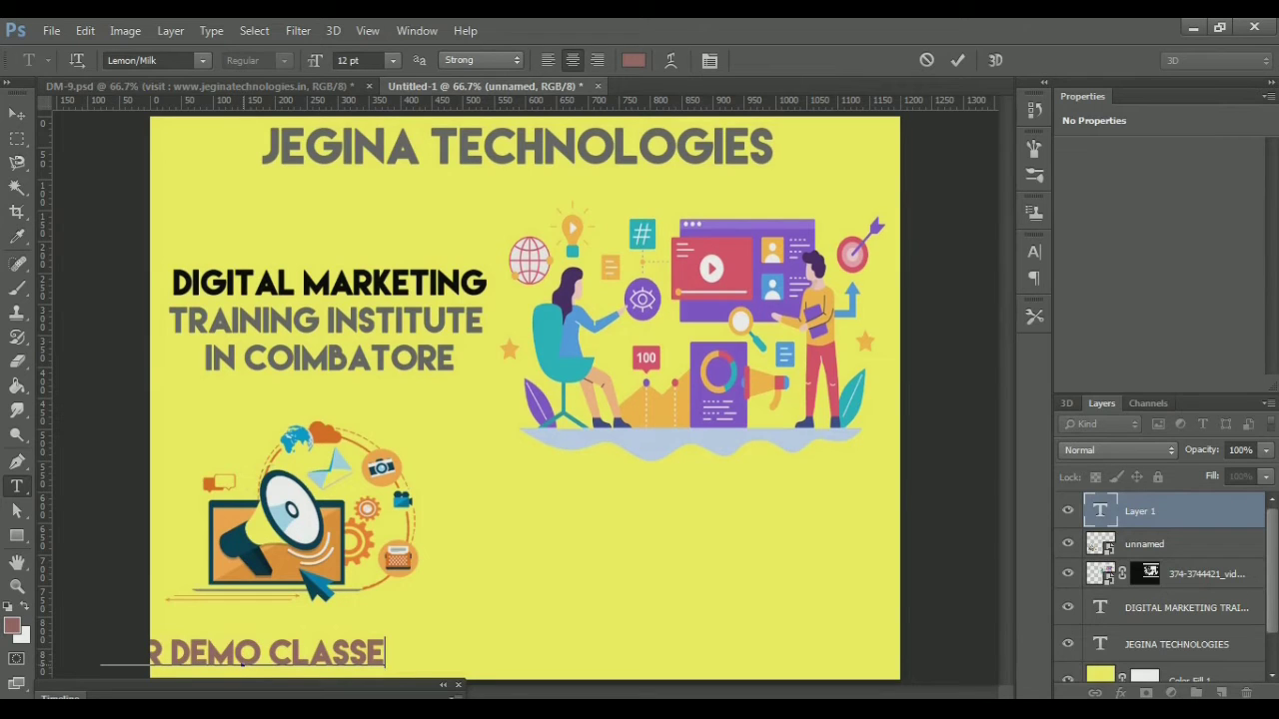
pyautogui.write('  S')
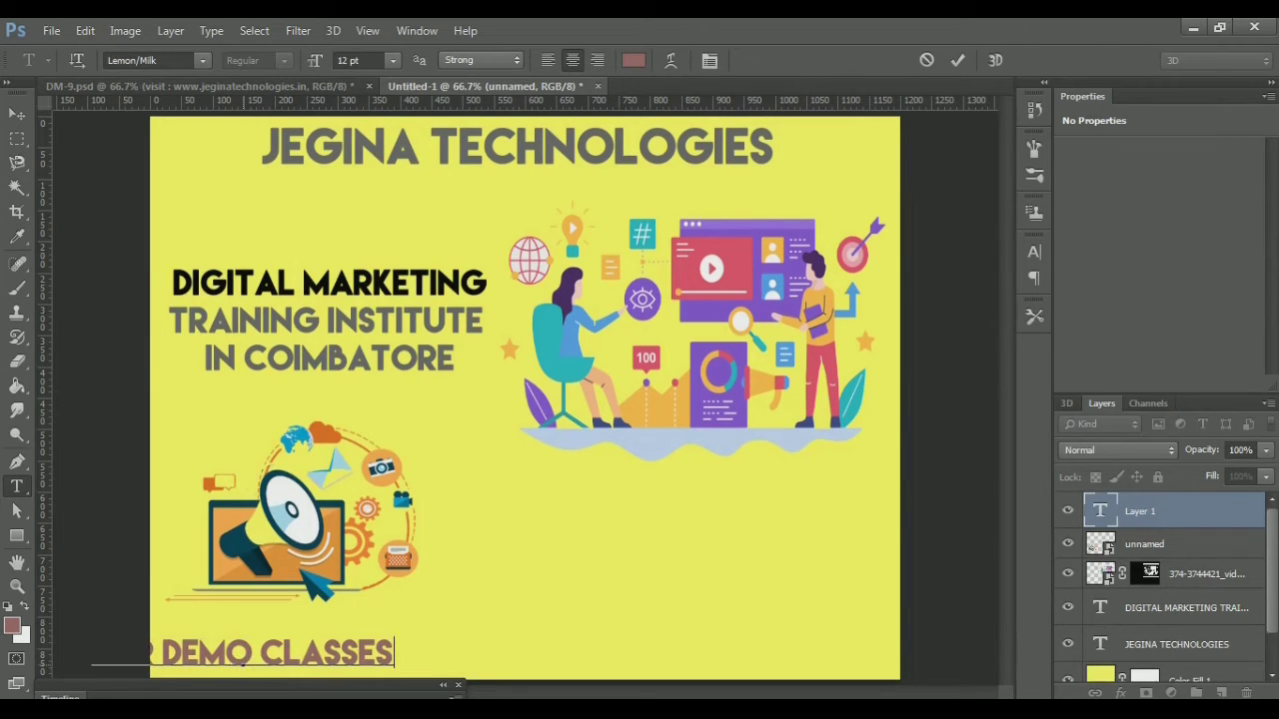
pyautogui.write(' CAL')
pyautogui.hotkey('ctrl', 'a')
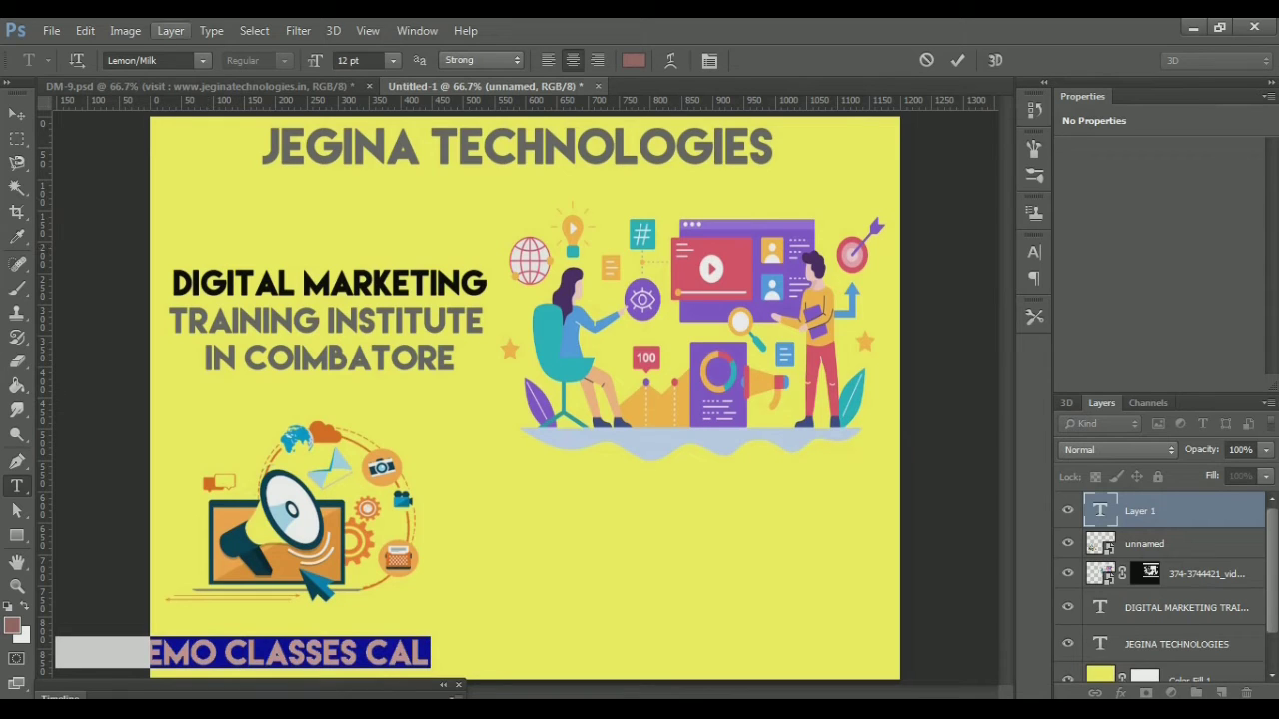
pyautogui.click(132, 60)
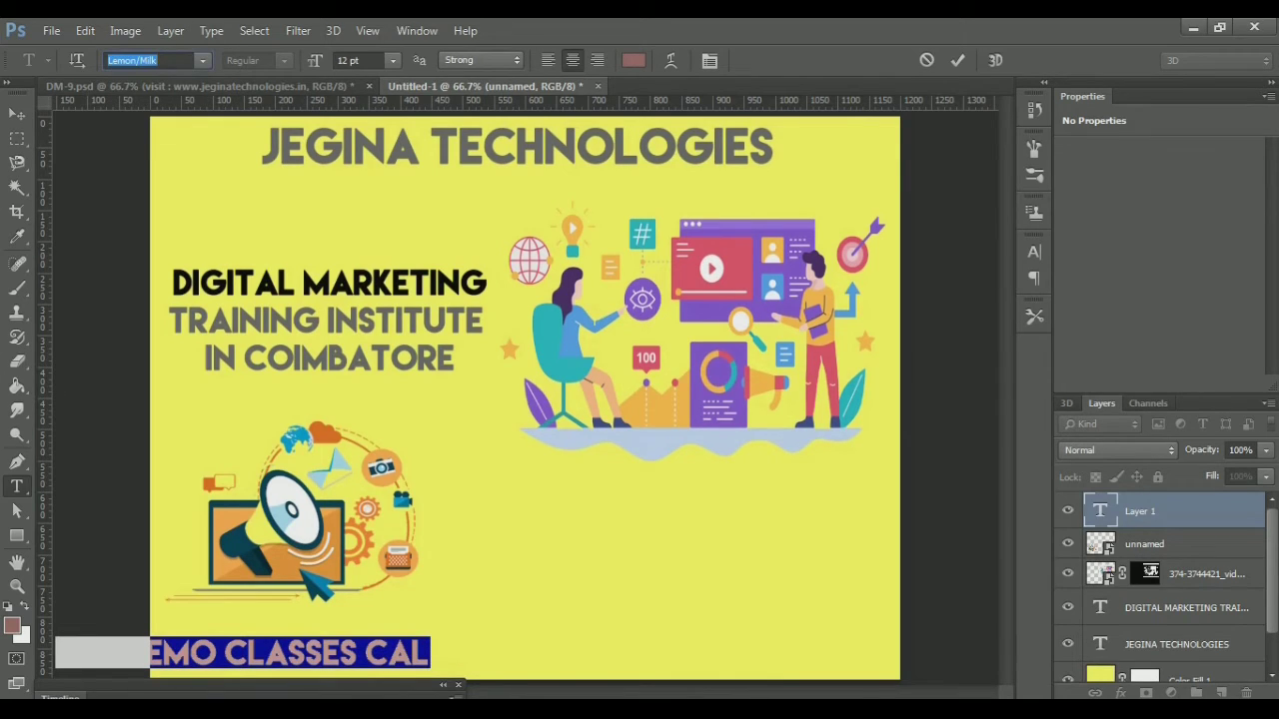
pyautogui.write('Broadway')
pyautogui.press('Return')
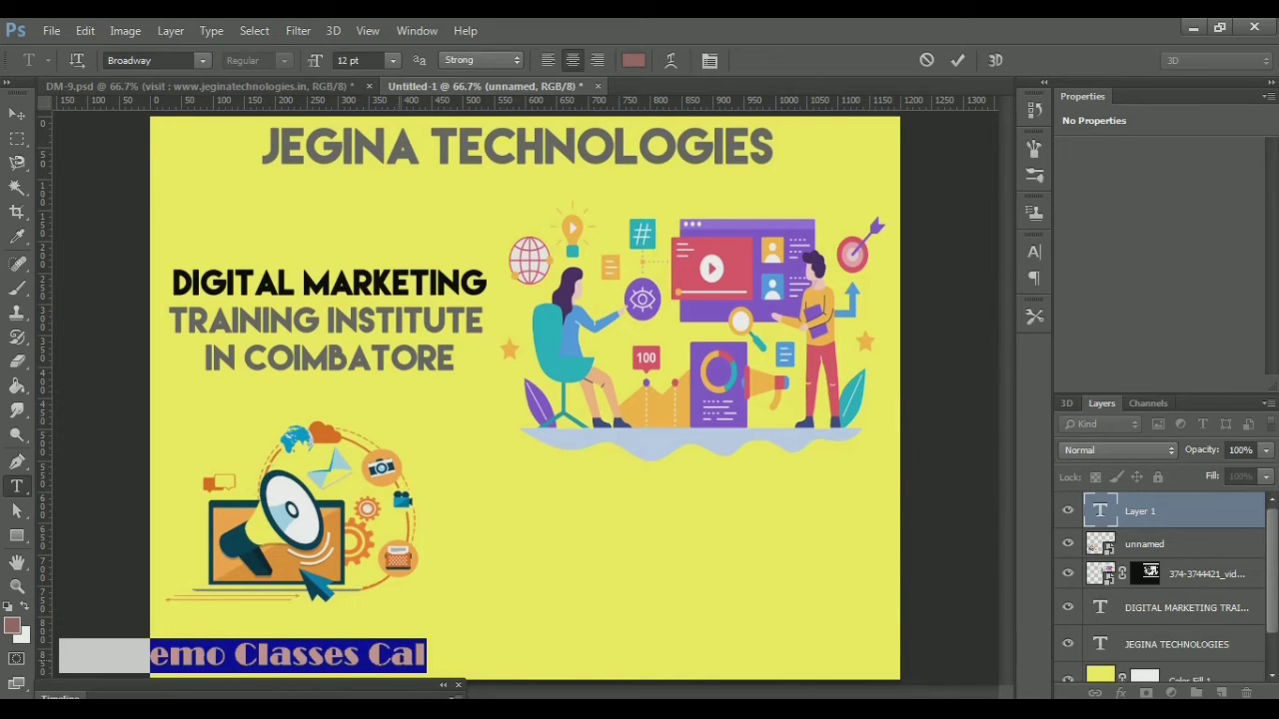
# Complete the word 'Call' and shrink the footer text to 9 pt
pyautogui.click(413, 655)
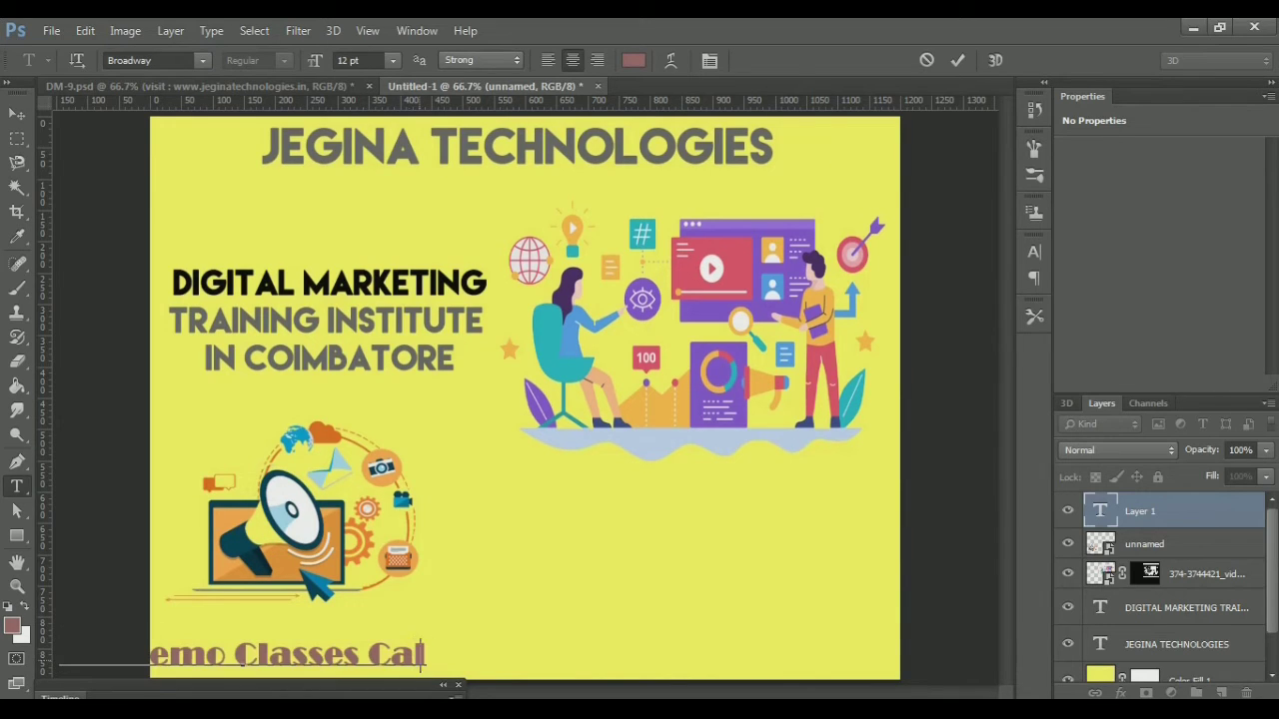
pyautogui.write('l')
pyautogui.press('ctrl')
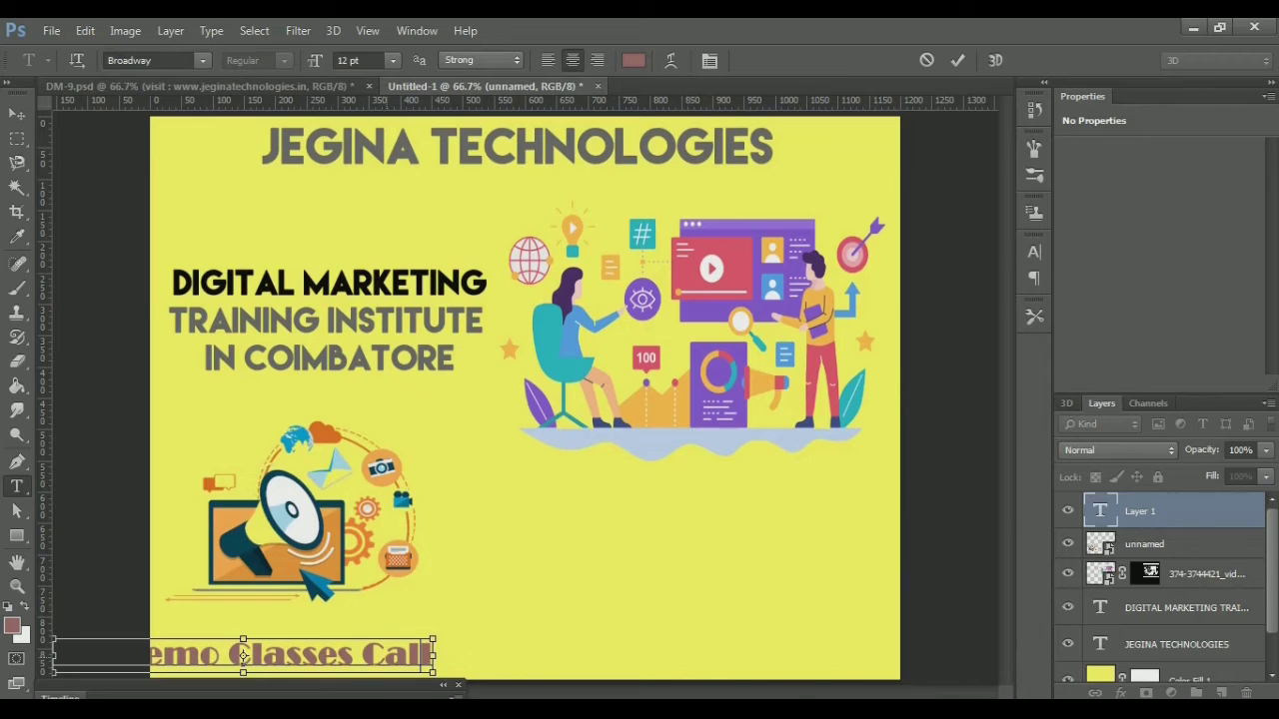
pyautogui.hotkey('ctrl', 'a')
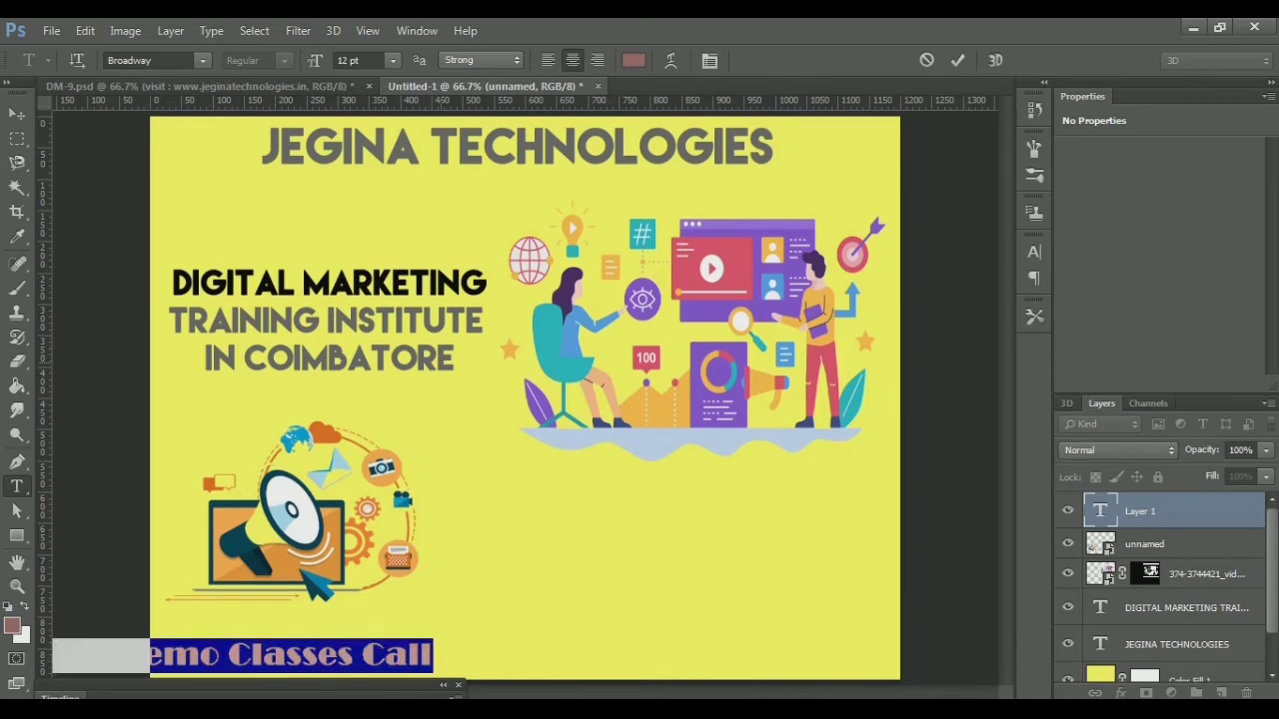
pyautogui.click(357, 60)
pyautogui.write('10')
pyautogui.press('Return')
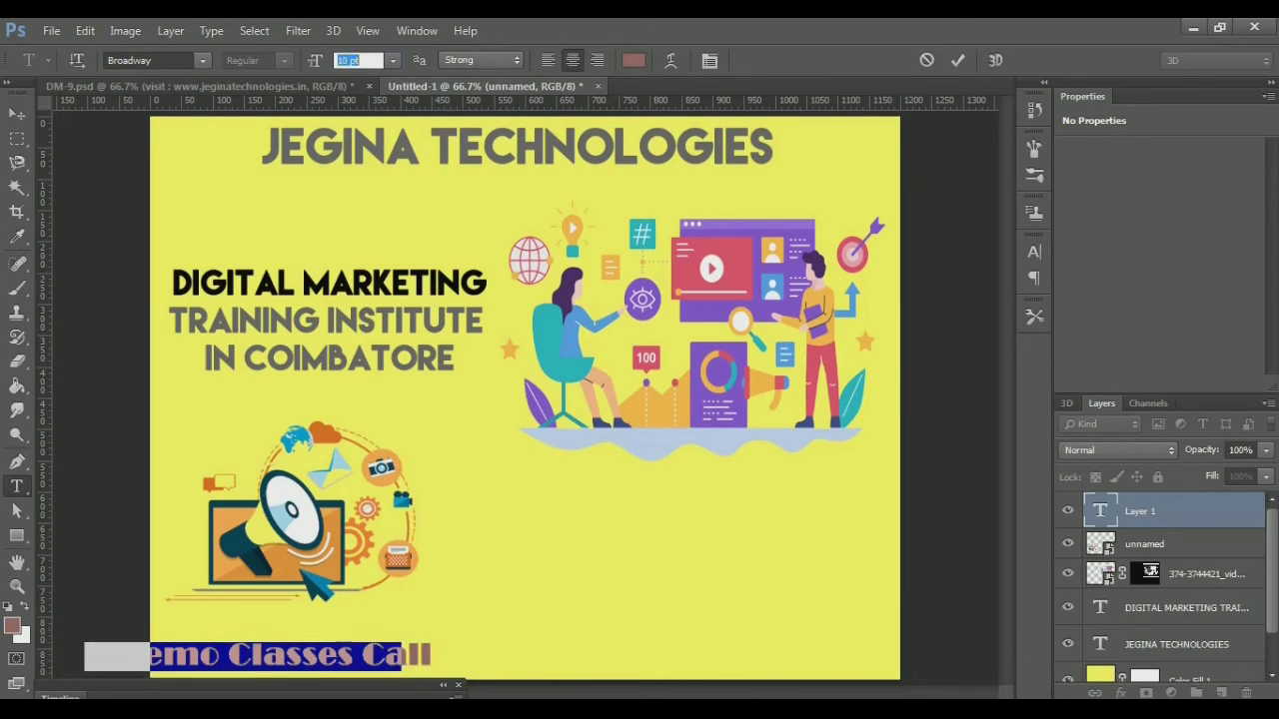
pyautogui.write('9')
pyautogui.press('Return')
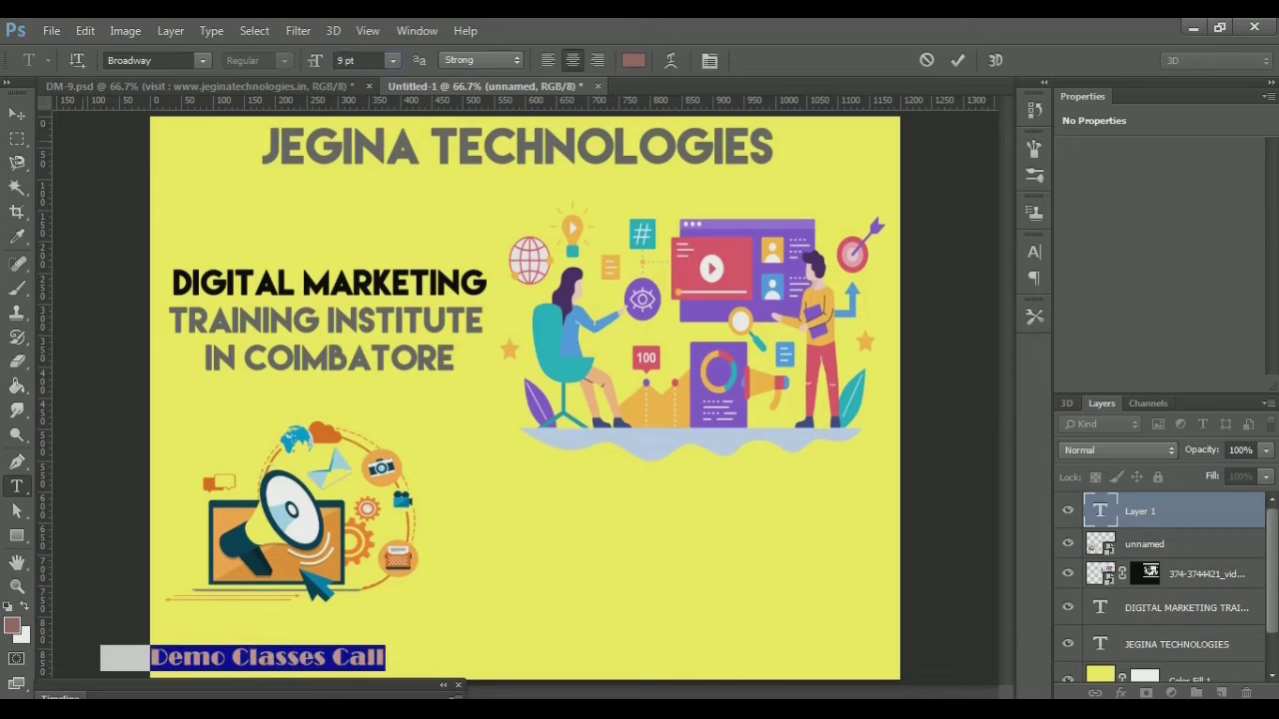
pyautogui.click(16, 113)
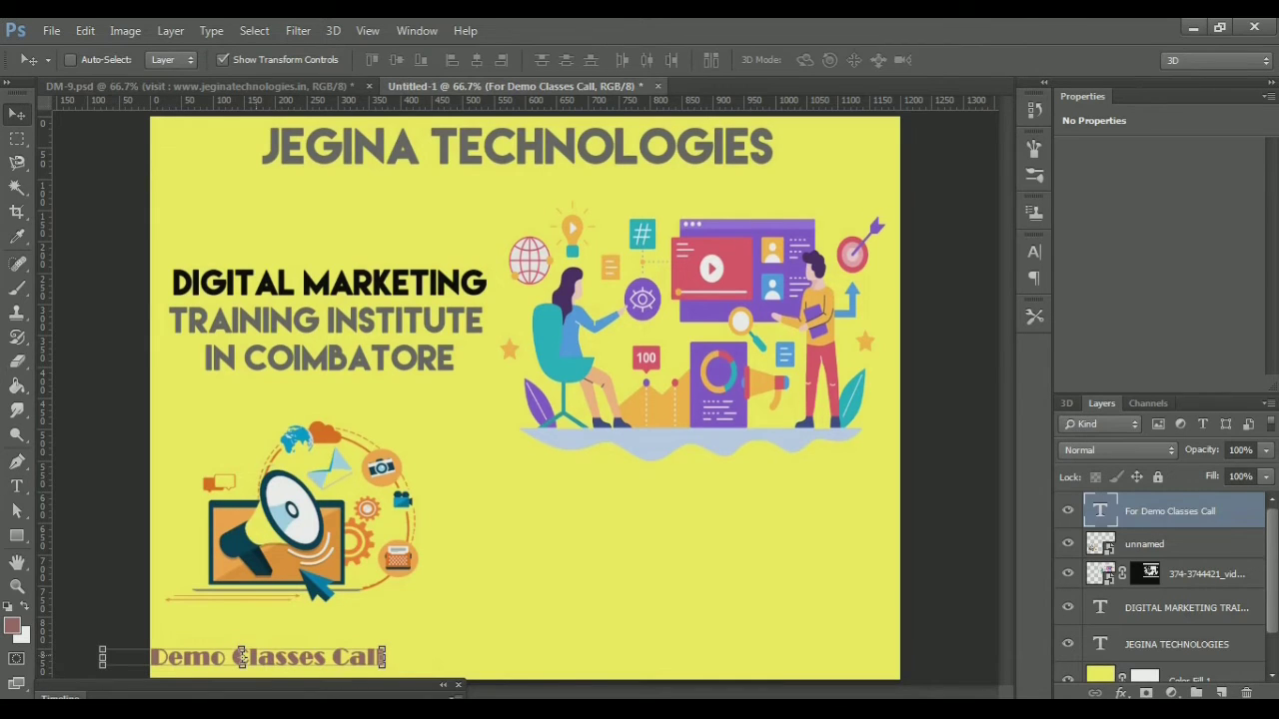
# Shift the footer right onto the poster, compare it with DM-9.psd, and open the Character panel
pyautogui.moveTo(241, 656); pyautogui.dragTo(332, 660)
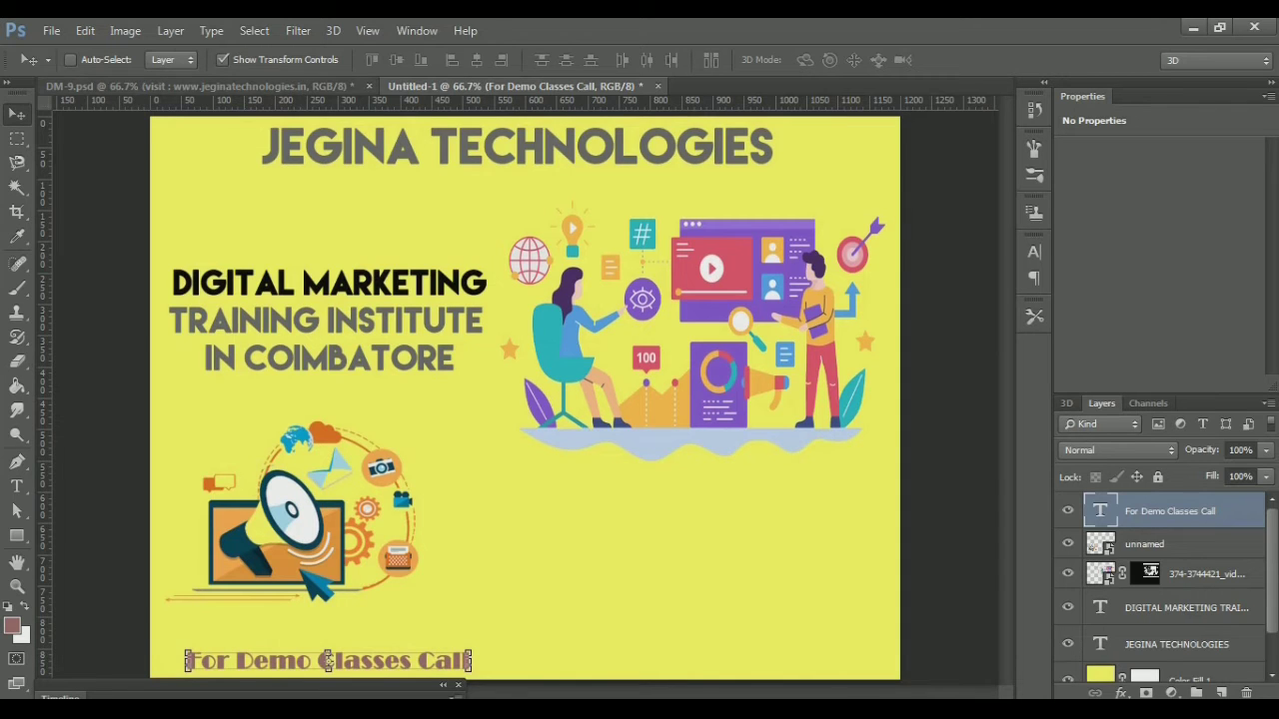
pyautogui.click(199, 86)
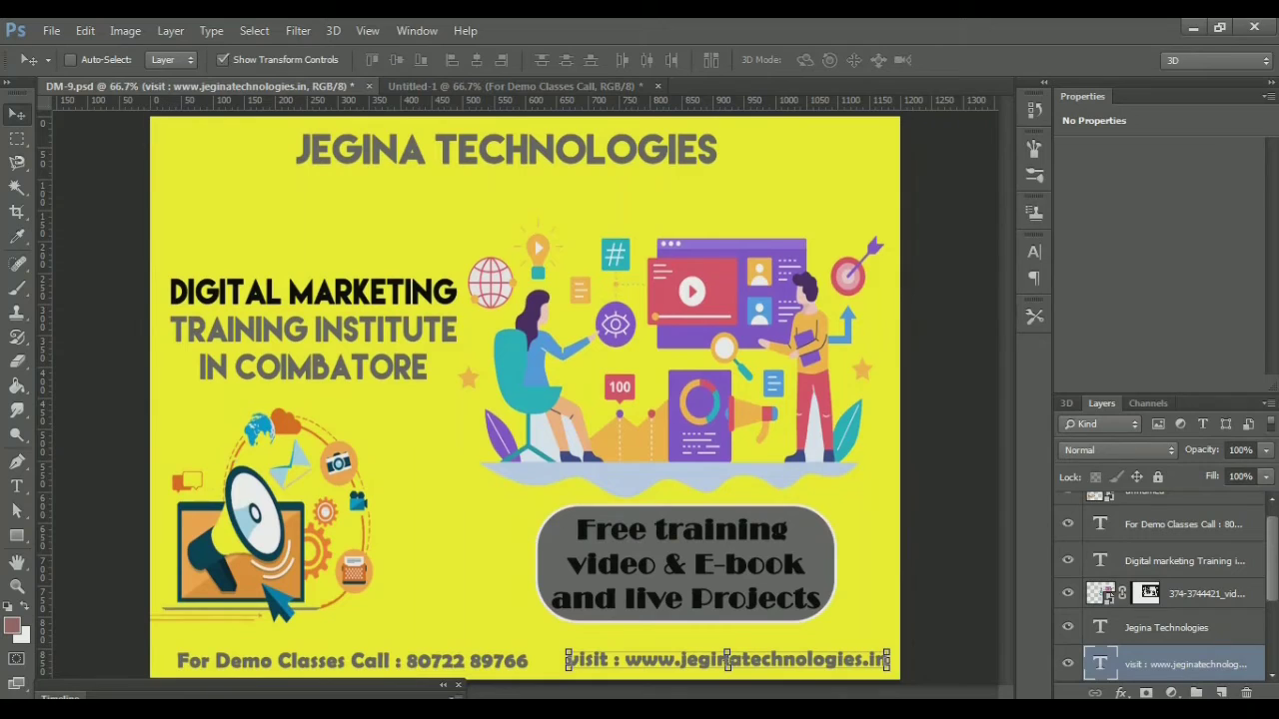
pyautogui.click(515, 86)
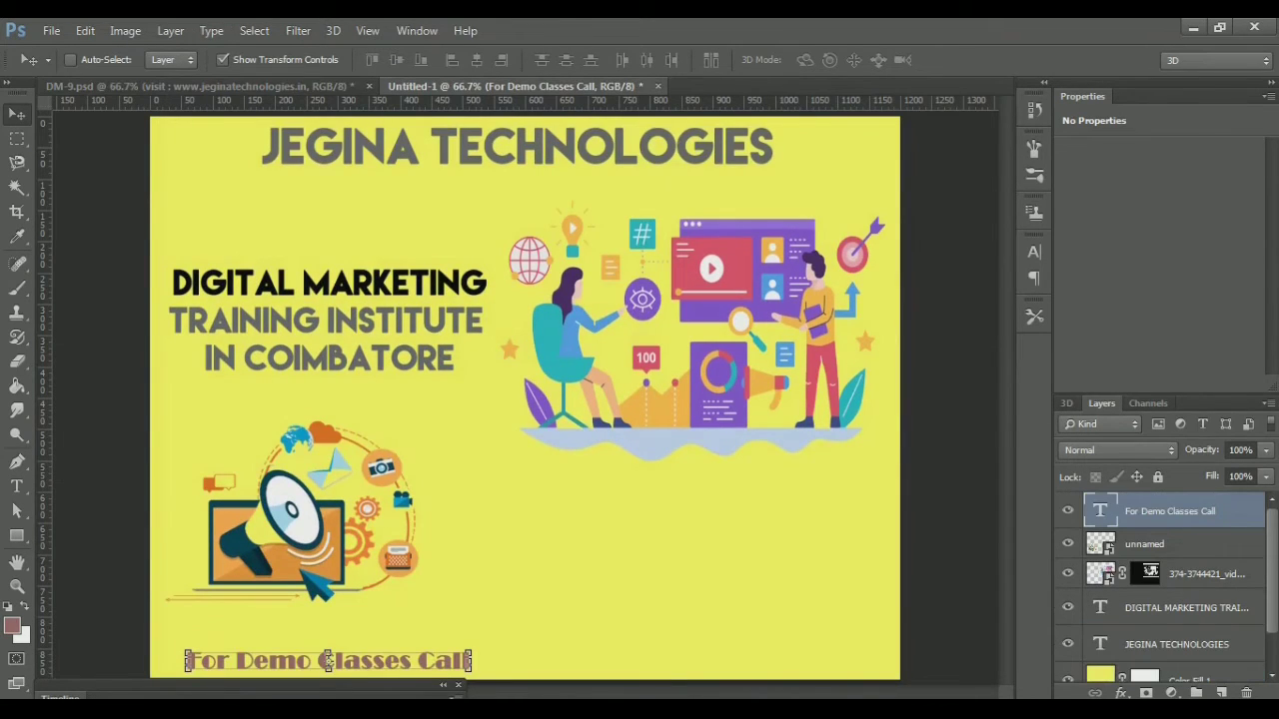
pyautogui.hotkey('ctrl', 'Tab')
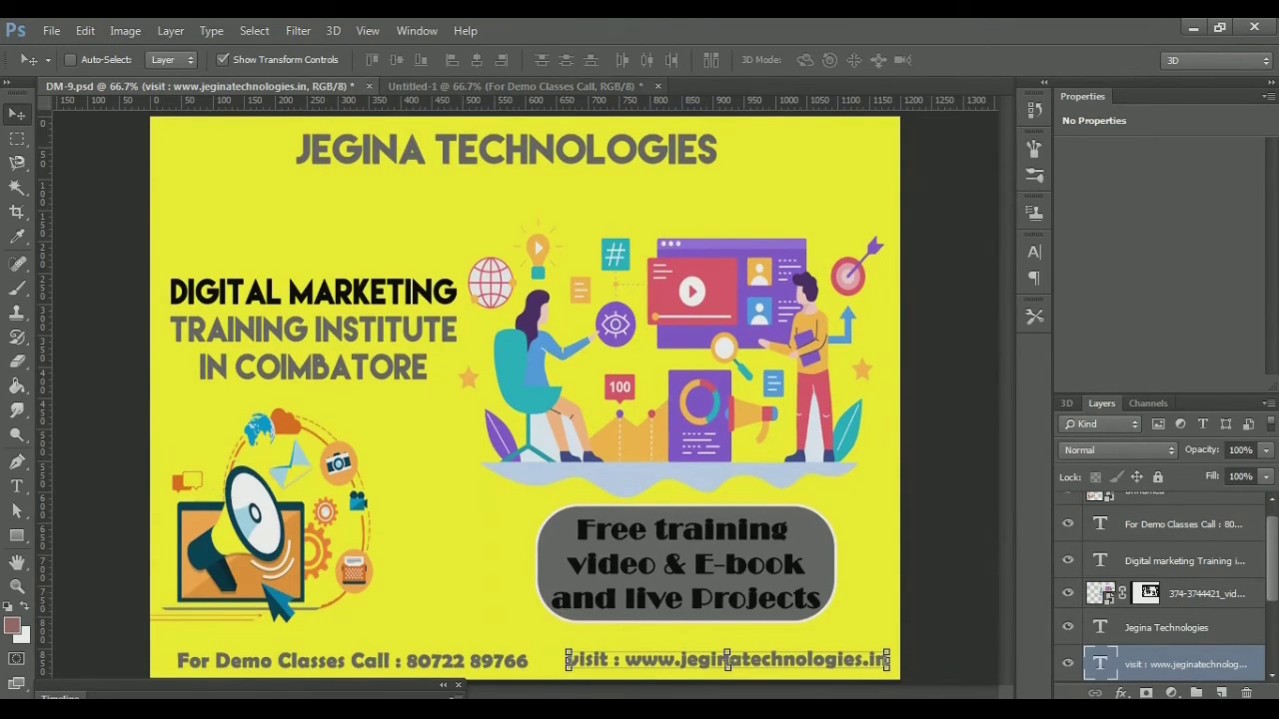
pyautogui.hotkey('ctrl', 'Tab')
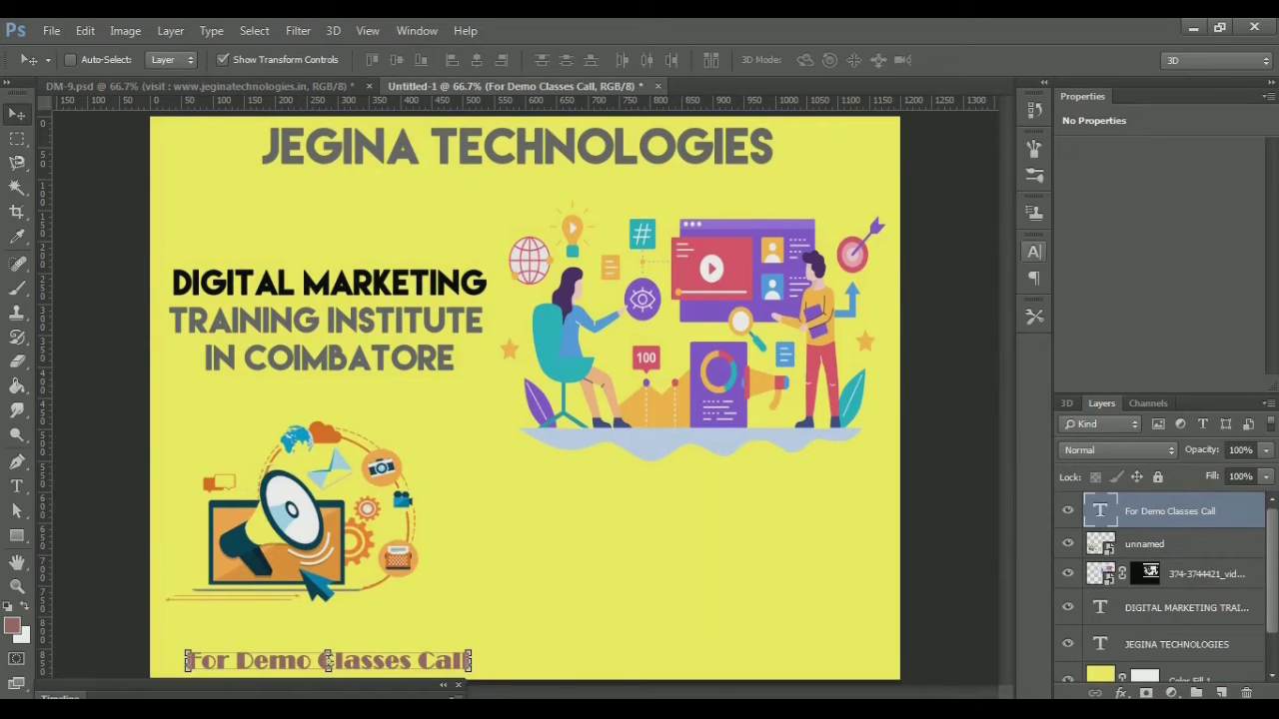
pyautogui.click(1034, 251)
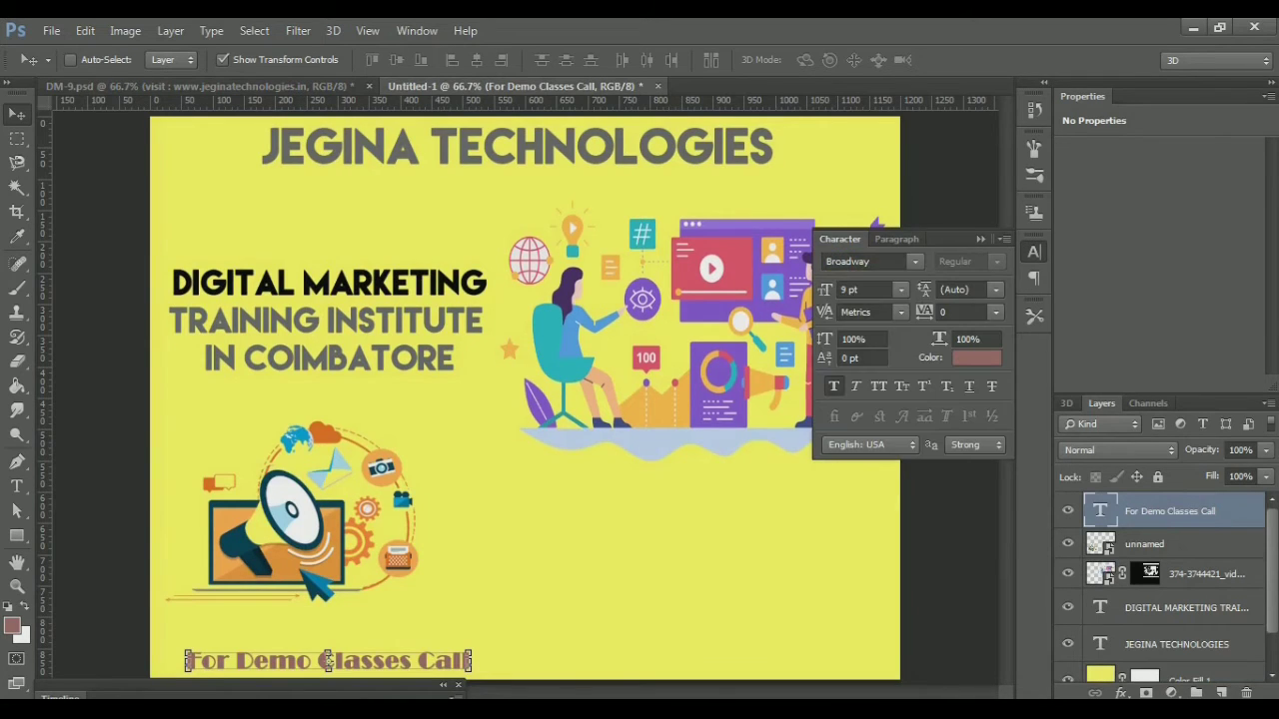
# Change the footer's font from Broadway to Berlin Sans FB
pyautogui.click(849, 261)
pyautogui.write('Bra')
pyautogui.hotkey('alt', 'Down')
pyautogui.press('Down')
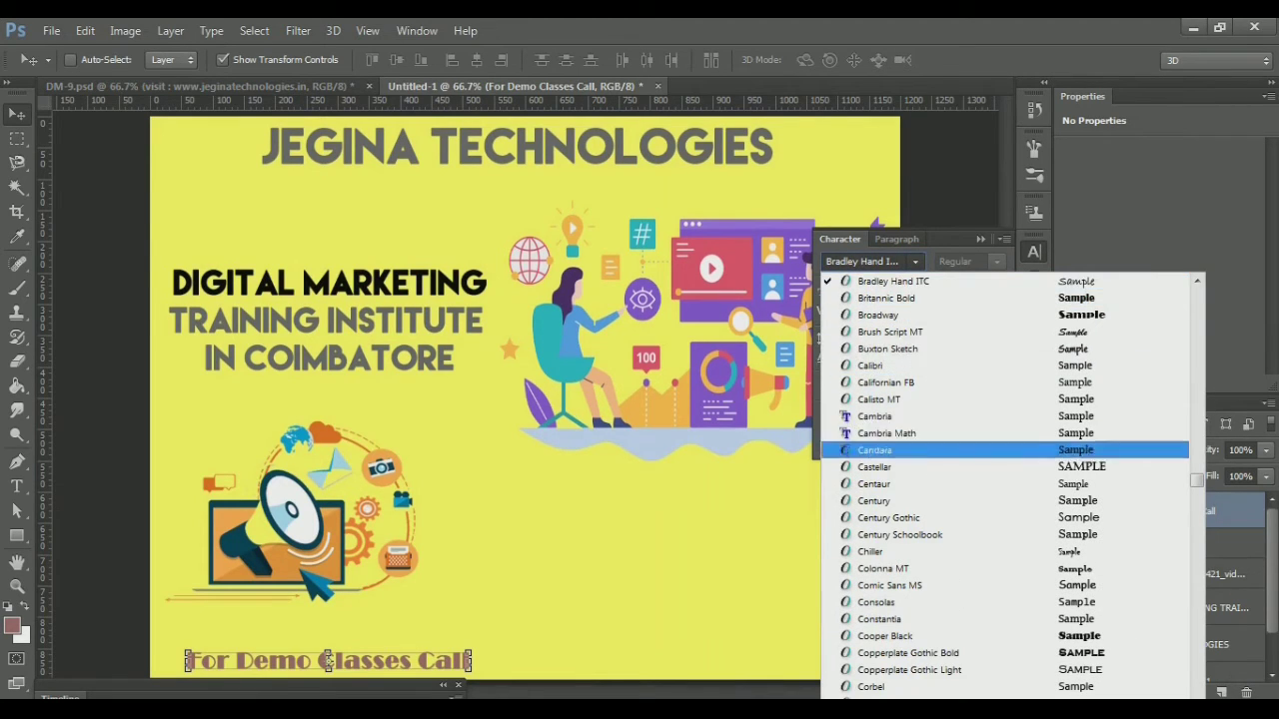
pyautogui.scroll(7, 1004, 479)
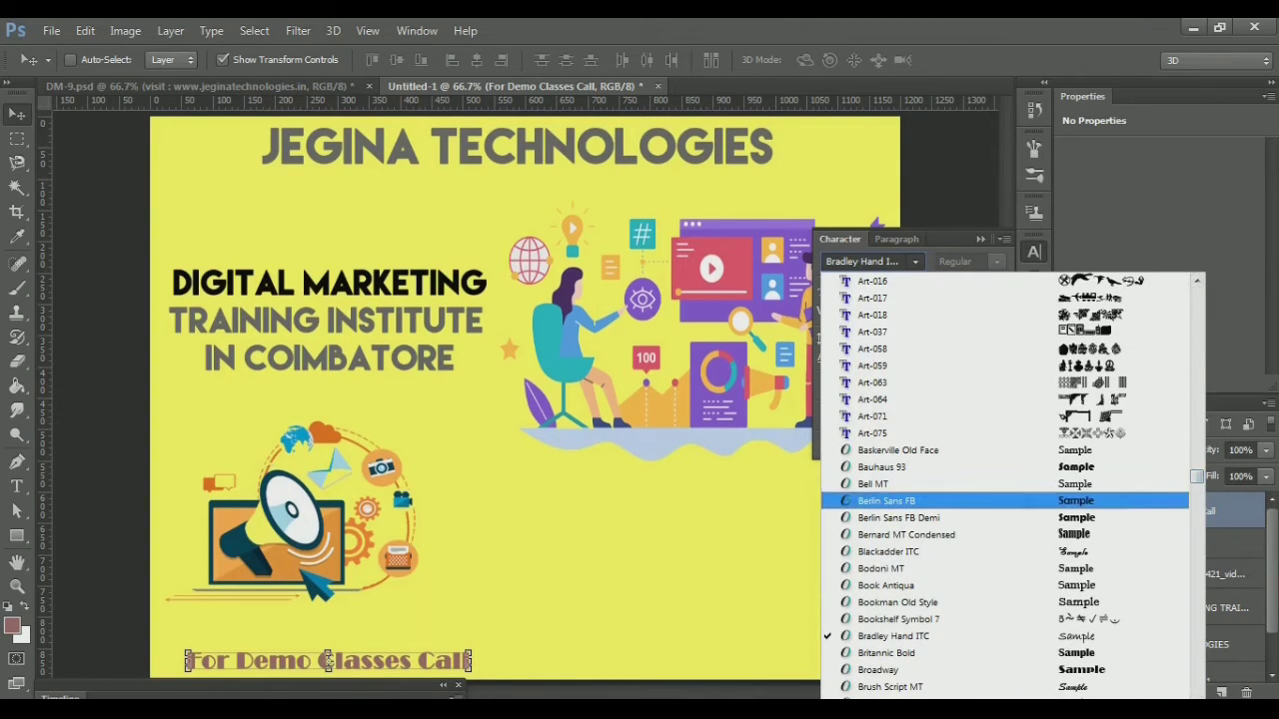
pyautogui.press('Return')
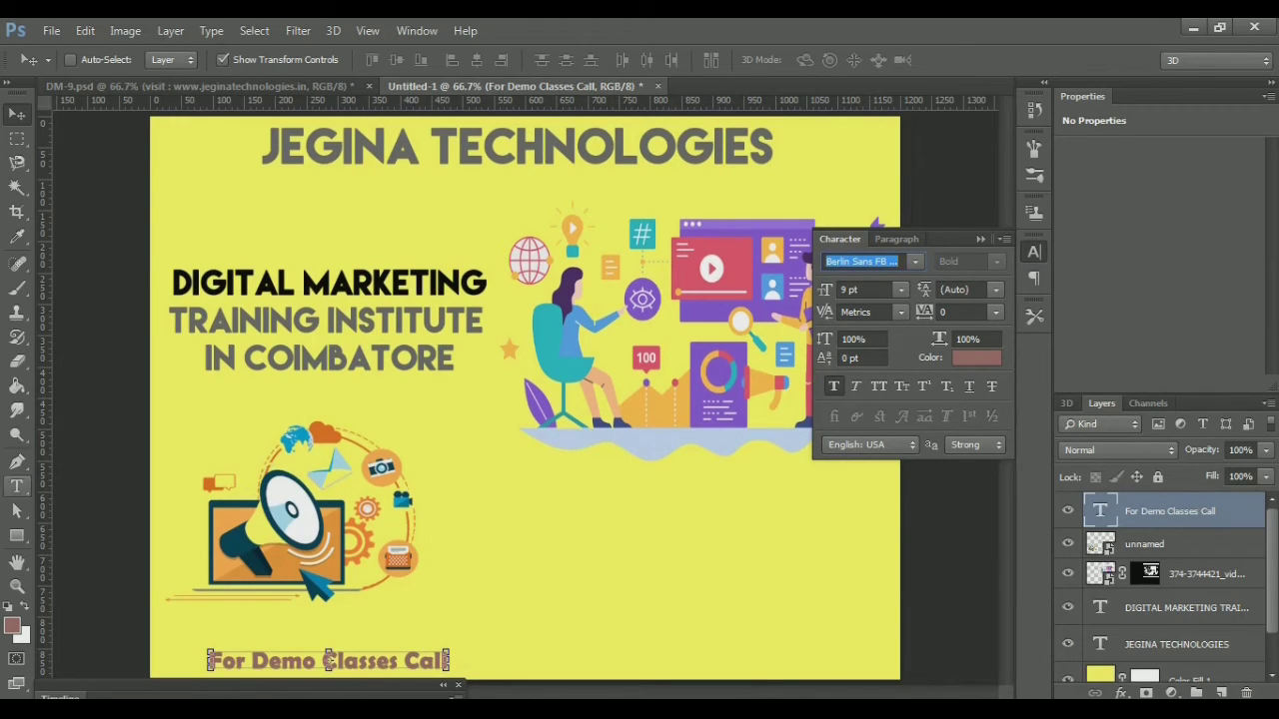
# Place the text cursor at the end of 'Call' in the footer line
pyautogui.click(16, 487)
pyautogui.click(368, 661)
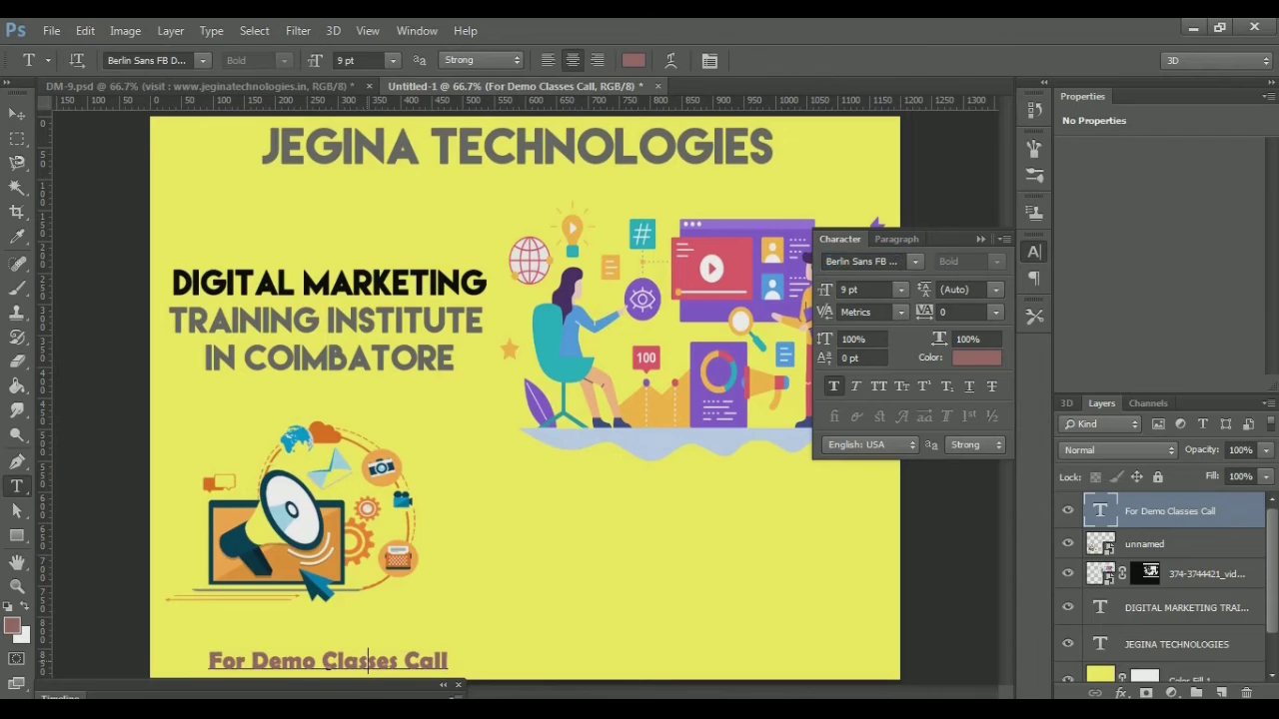
pyautogui.press('Right')
pyautogui.press('Right')
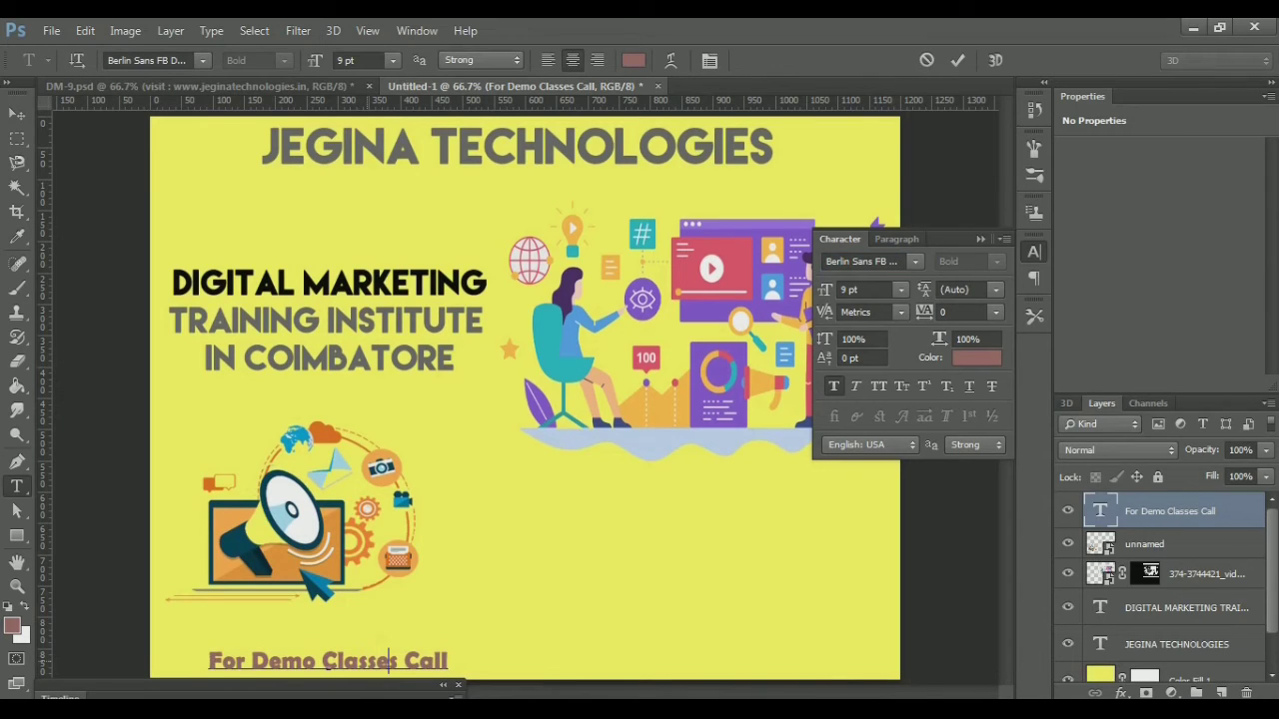
pyautogui.press('Right')
pyautogui.press('Right')
pyautogui.press('Right')
pyautogui.press('Right')
pyautogui.press('Right')
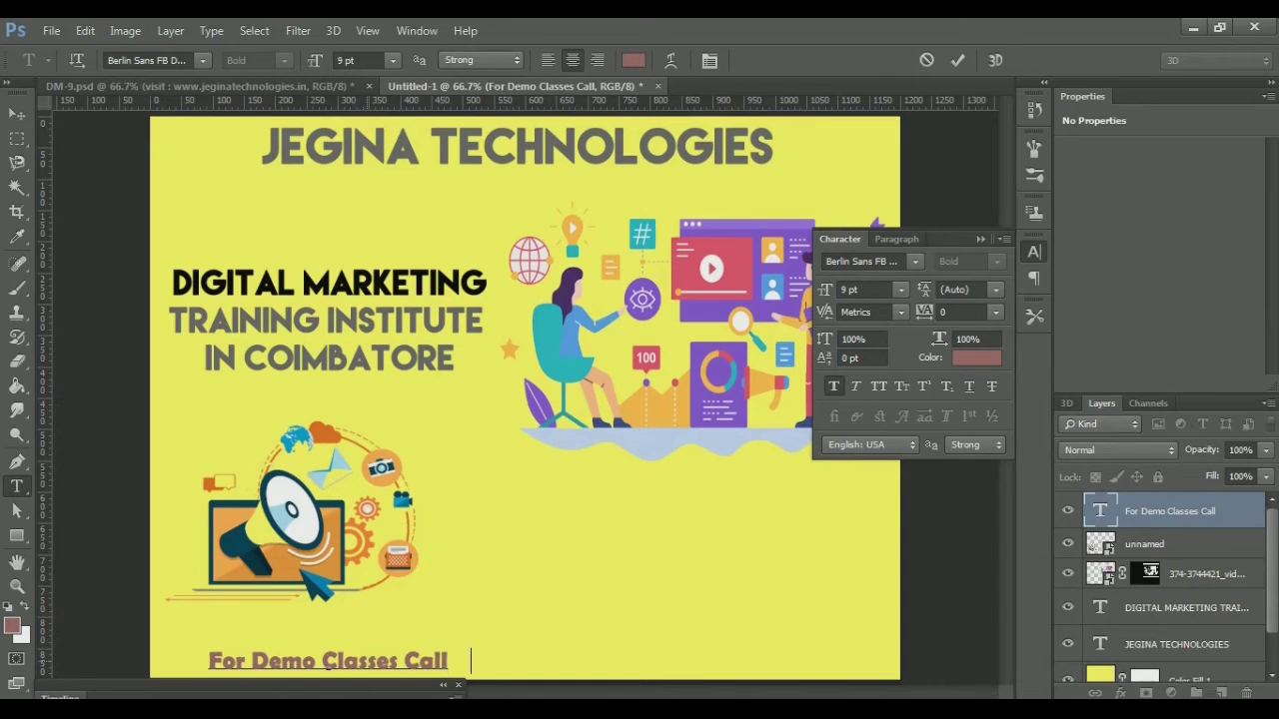
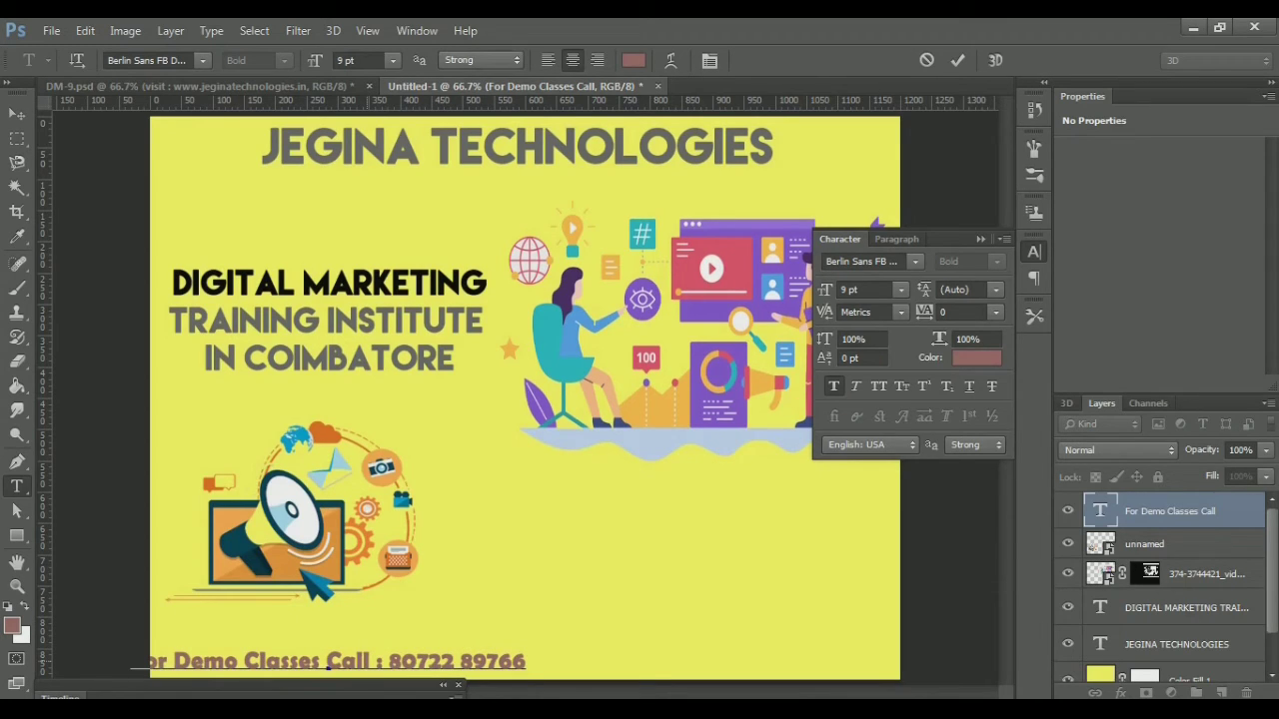
# Append a colon and the contact phone number to the footer and commit it
pyautogui.press('ctrl')
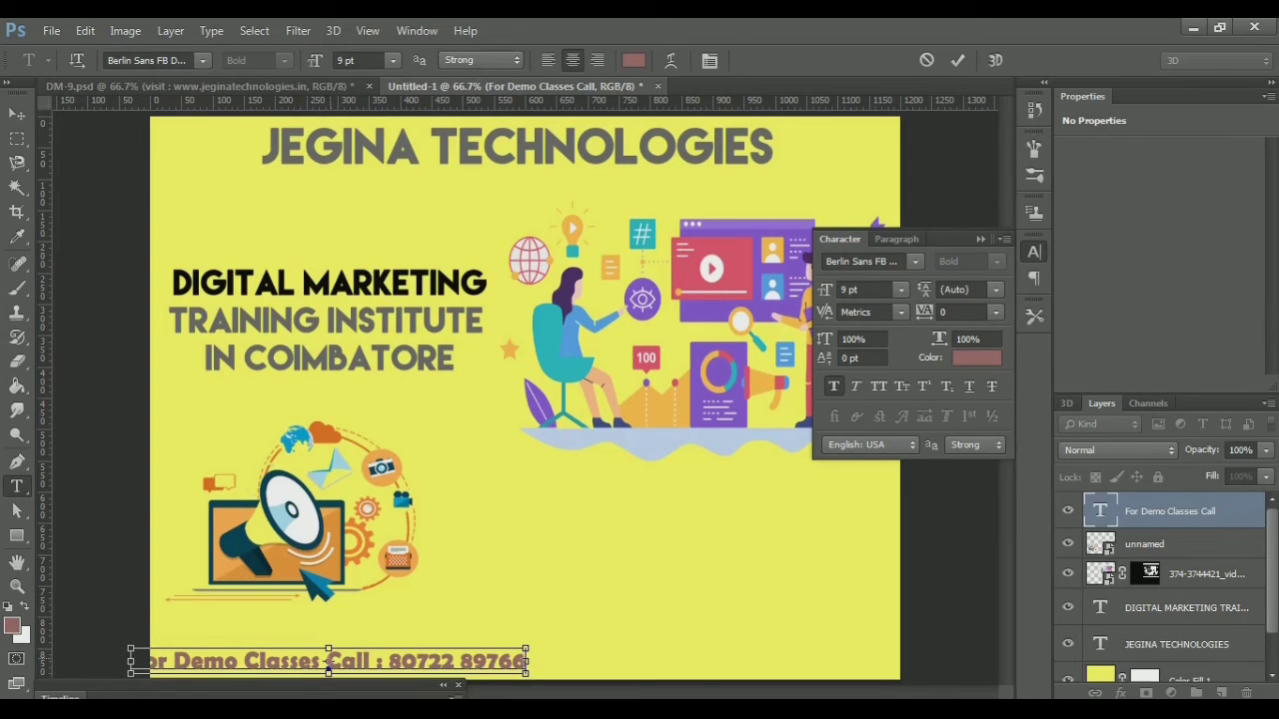
pyautogui.moveTo(328, 662); pyautogui.dragTo(330, 663)
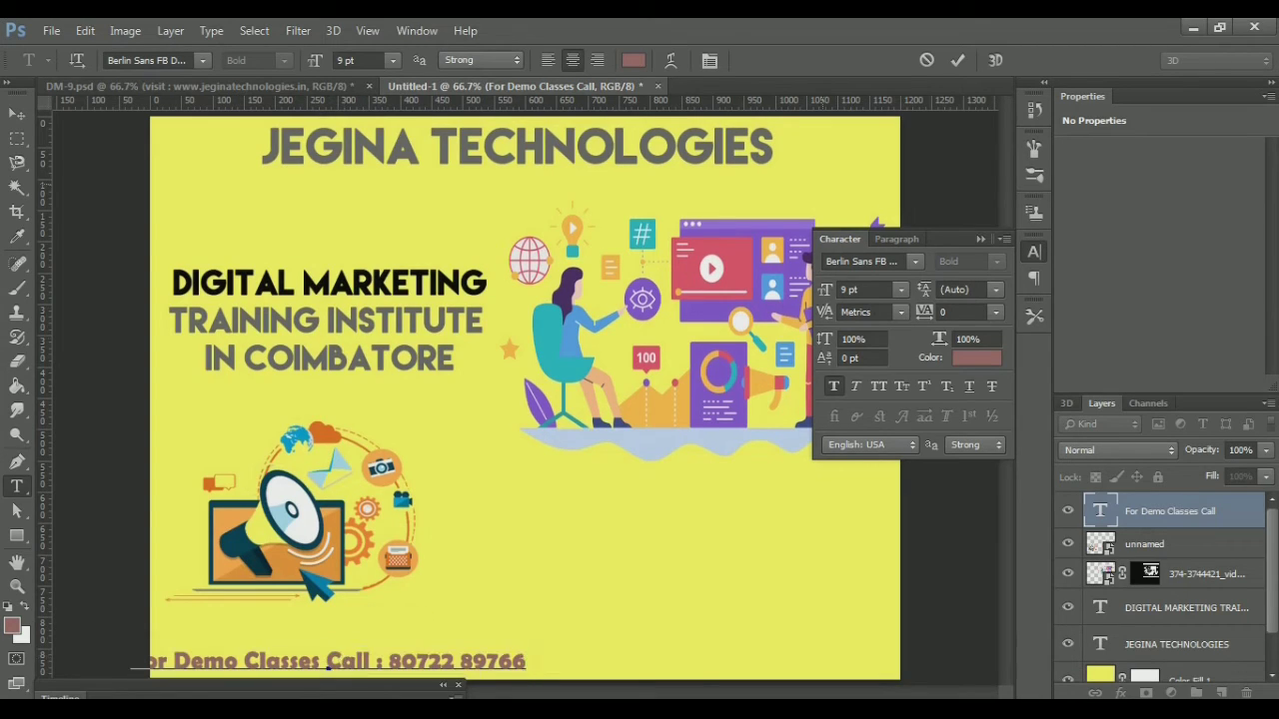
pyautogui.click(957, 60)
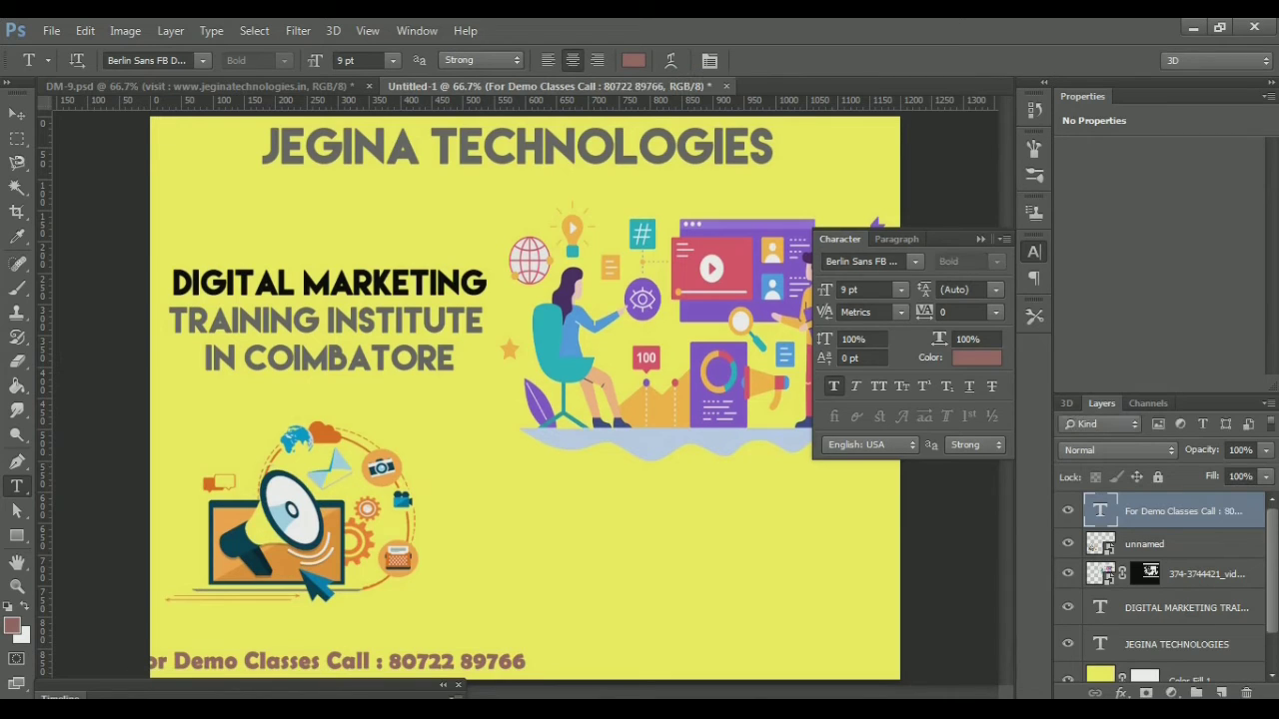
# Nudge the whole footer line right with six arrow-key steps of the Move tool
pyautogui.press('v')
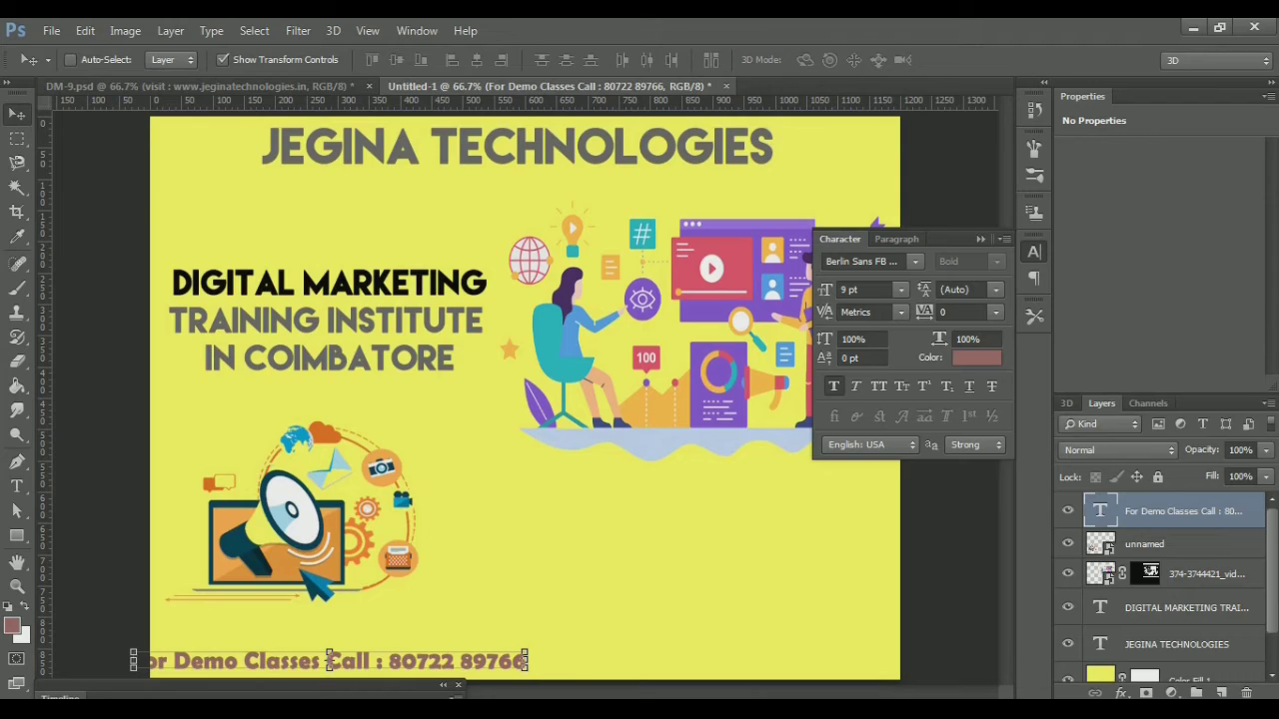
pyautogui.press('Right')
pyautogui.press('Right')
pyautogui.press('Right')
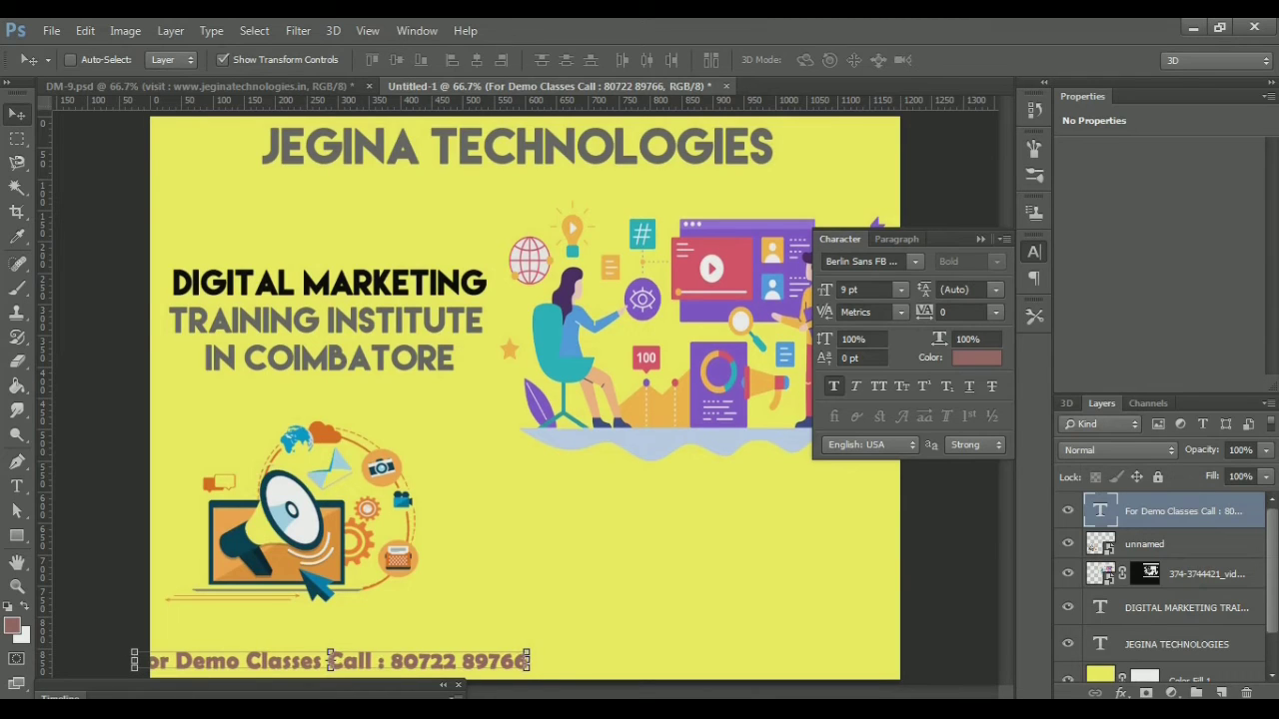
pyautogui.press('Right')
pyautogui.press('Right')
pyautogui.press('Right')
pyautogui.press('Right')
pyautogui.press('Right')
pyautogui.press('Right')
pyautogui.press('Right')
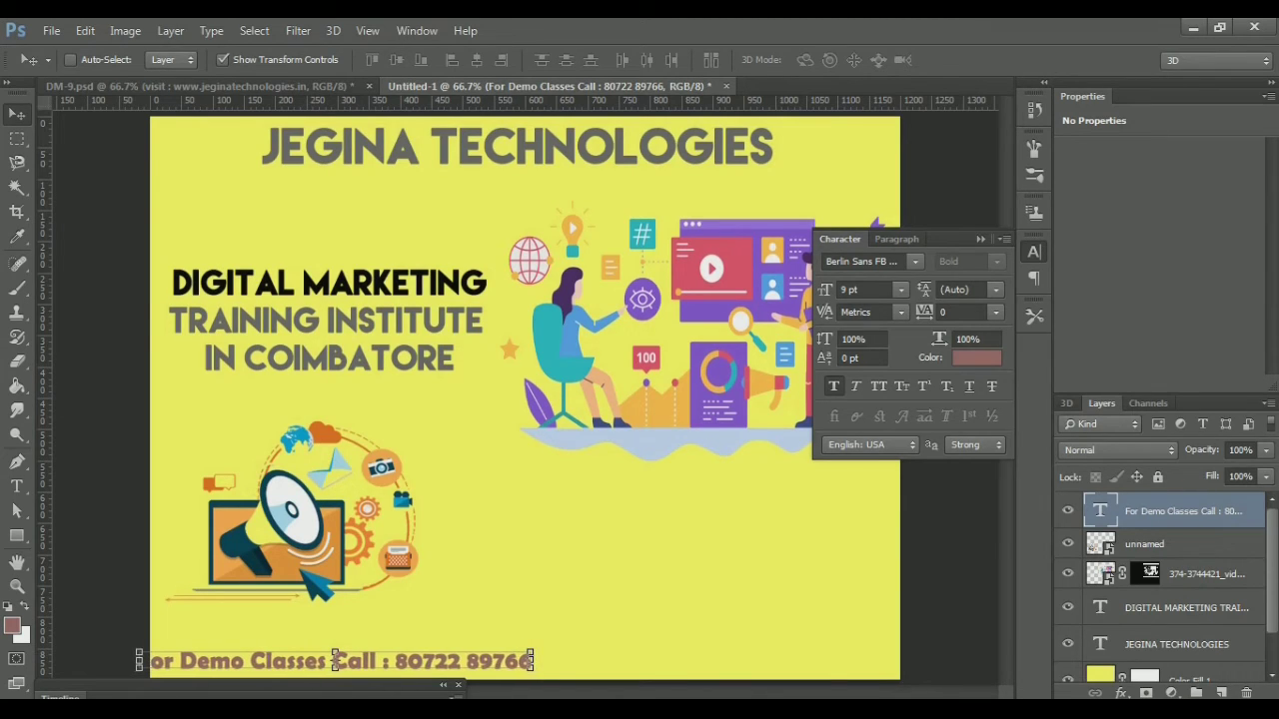
pyautogui.press('Right')
pyautogui.press('Right')
pyautogui.press('Right')
pyautogui.press('Right')
pyautogui.press('Right')
pyautogui.press('Right')
pyautogui.press('Right')
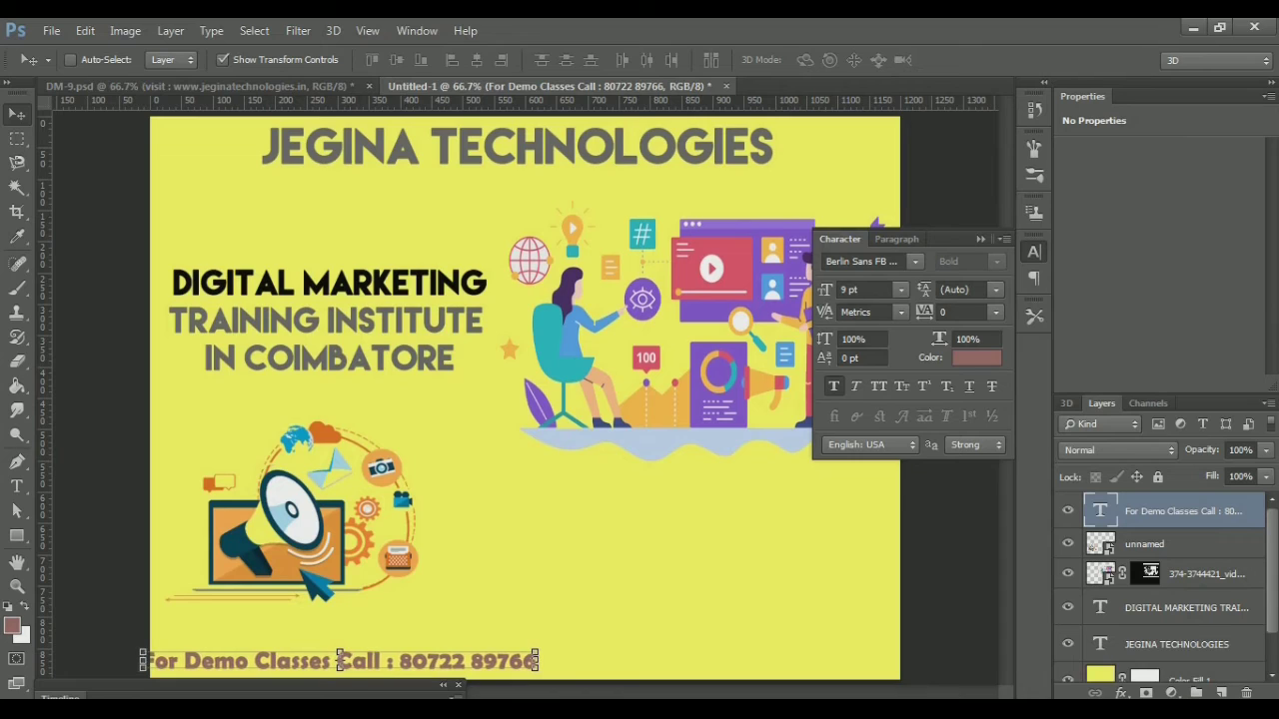
pyautogui.press('Right')
pyautogui.press('Right')
pyautogui.press('Right')
pyautogui.press('Right')
pyautogui.press('Right')
pyautogui.press('Right')
pyautogui.press('Right')
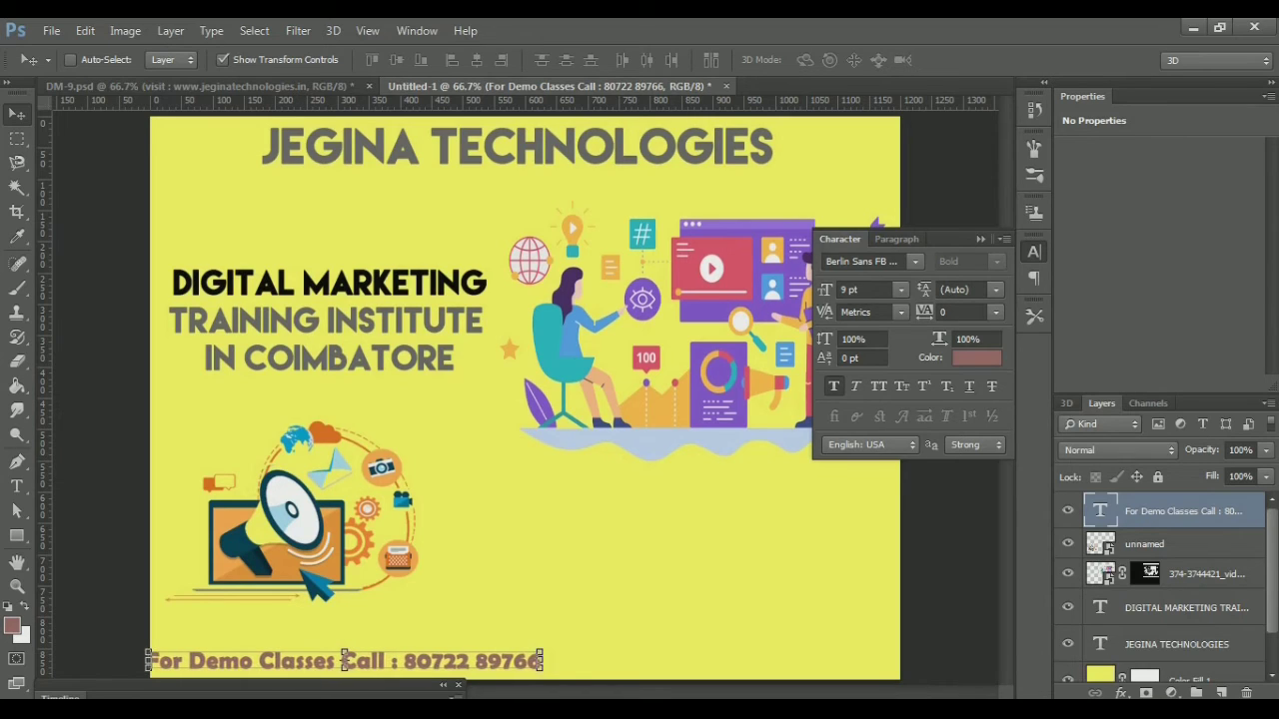
pyautogui.press('Right')
pyautogui.press('Right')
pyautogui.press('Right')
pyautogui.press('Right')
pyautogui.press('Right')
pyautogui.press('Right')
pyautogui.press('Right')
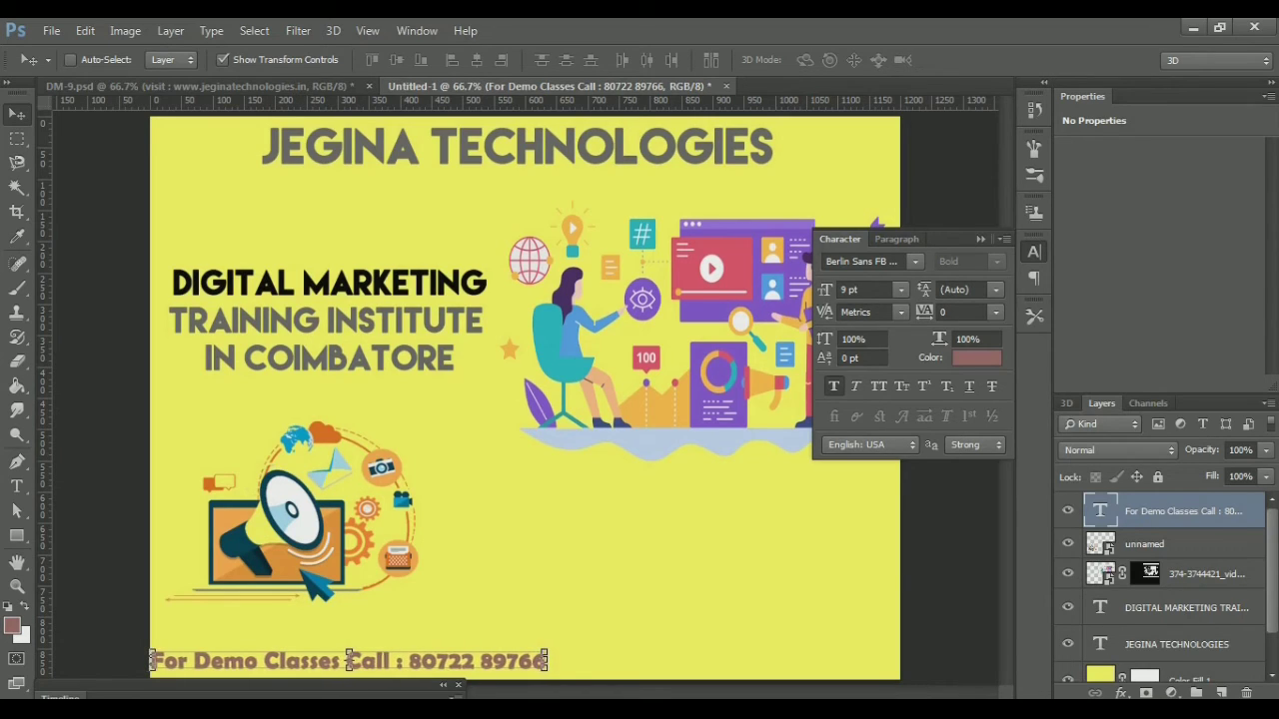
pyautogui.press('Right')
pyautogui.press('Right')
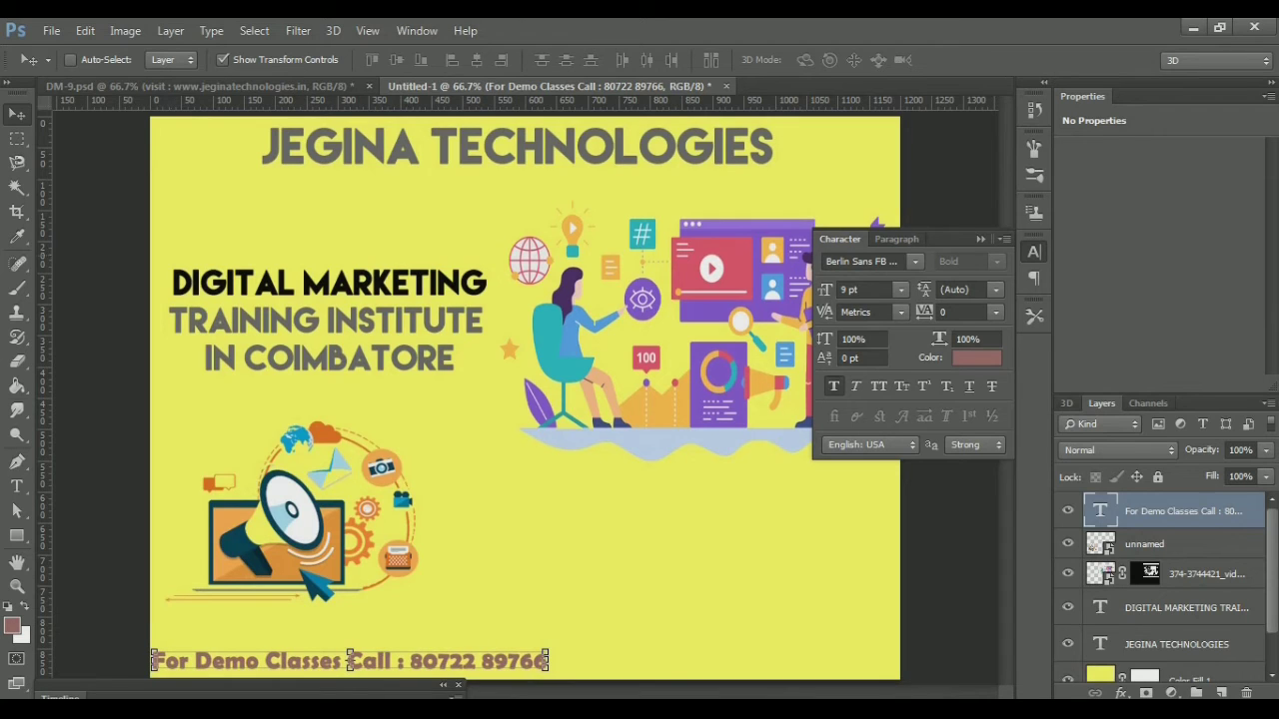
pyautogui.click(16, 486)
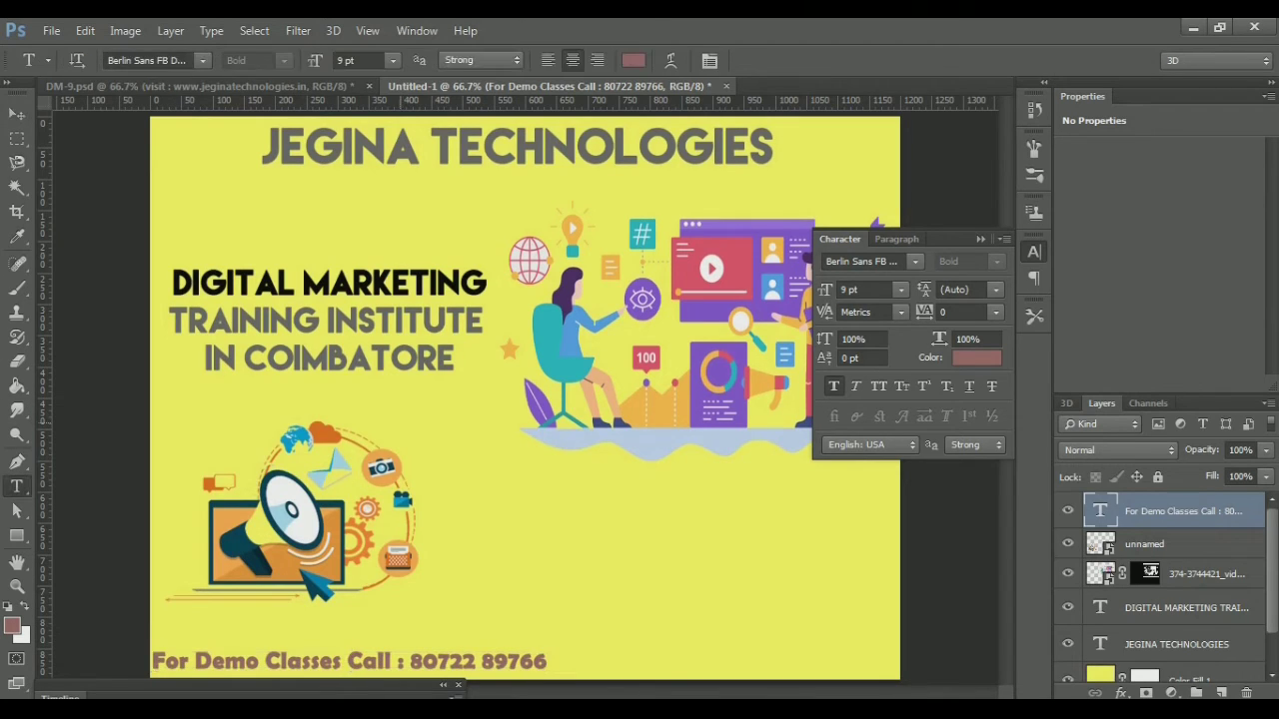
pyautogui.click(545, 661)
pyautogui.click(577, 483)
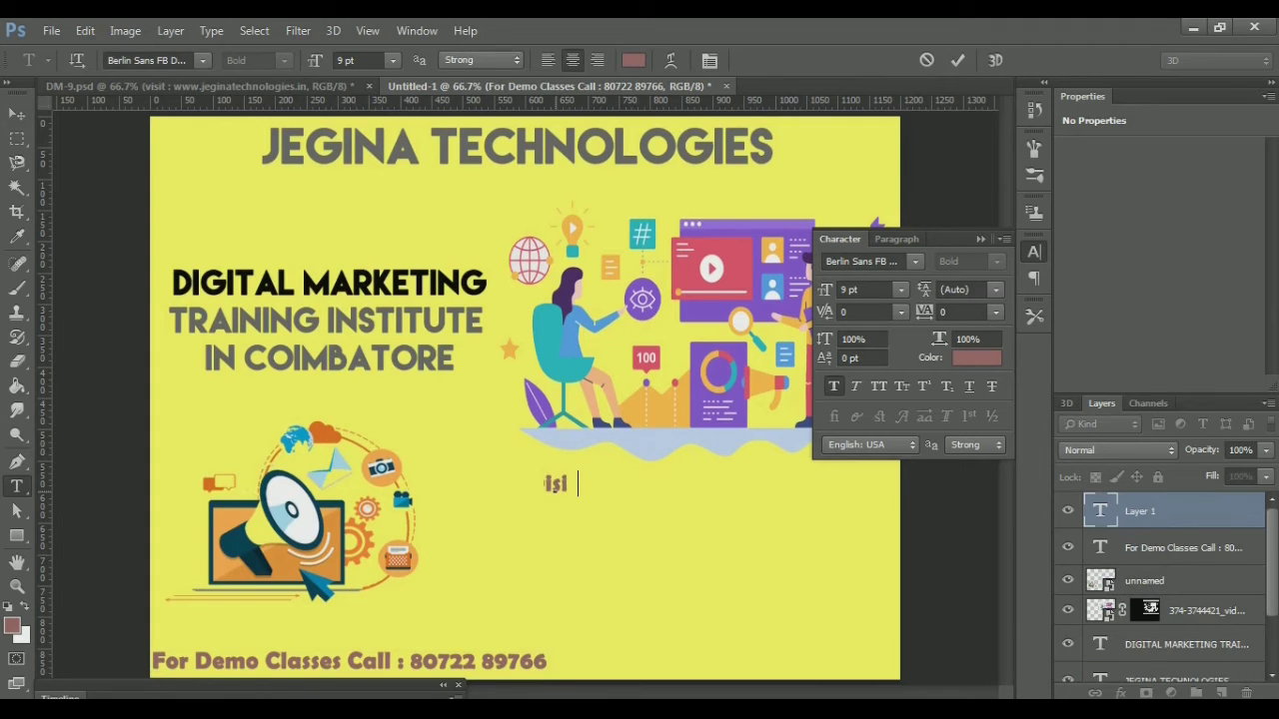
pyautogui.write('visit www      ')
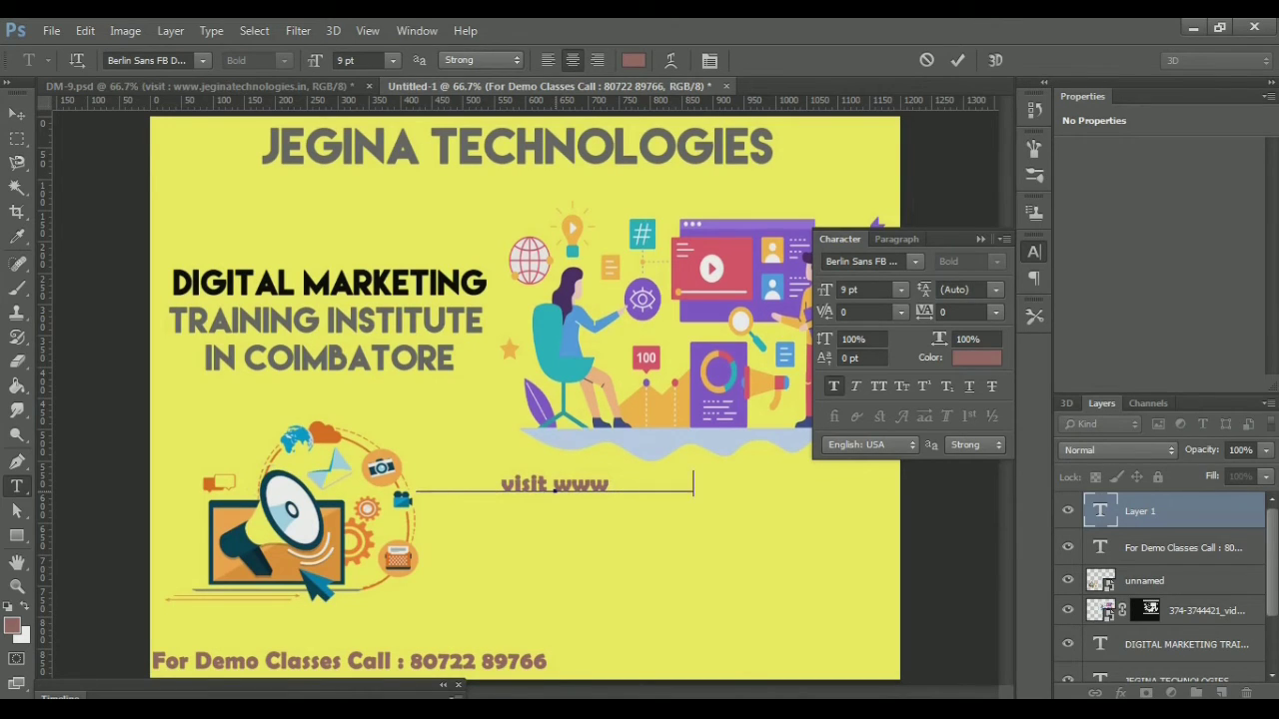
pyautogui.write('           /im')
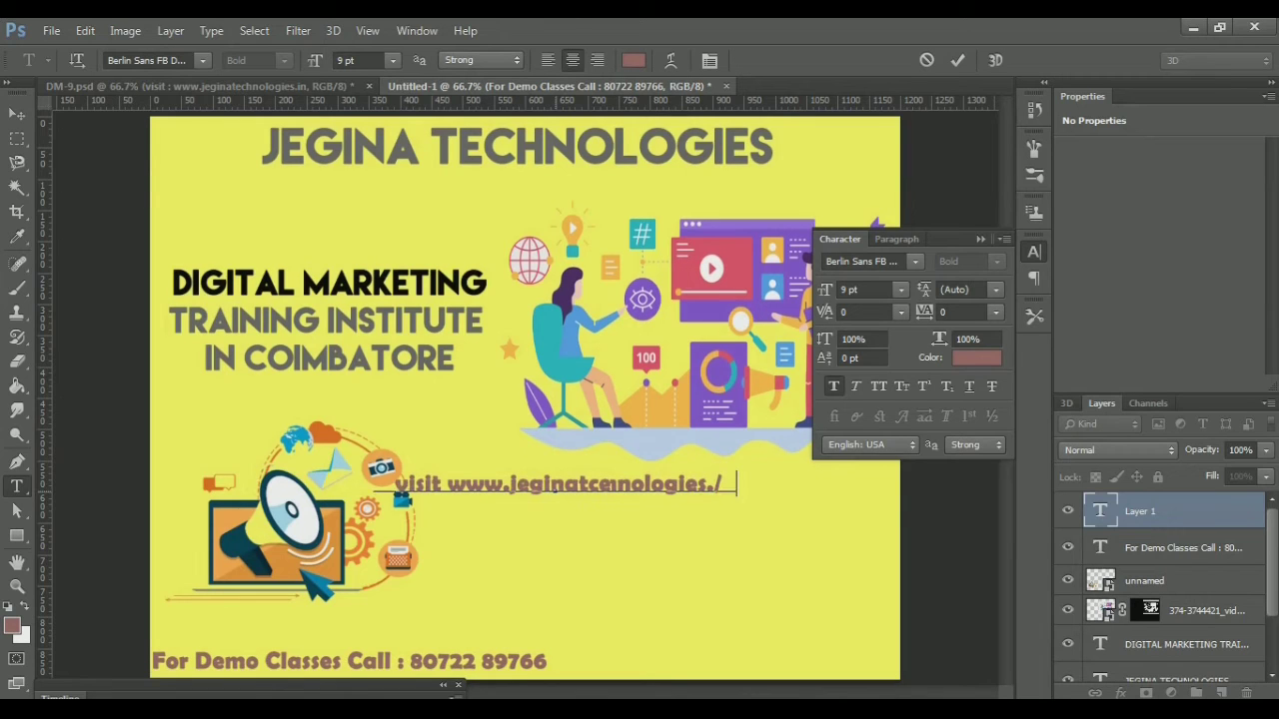
pyautogui.press('BackSpace')
pyautogui.press('BackSpace')
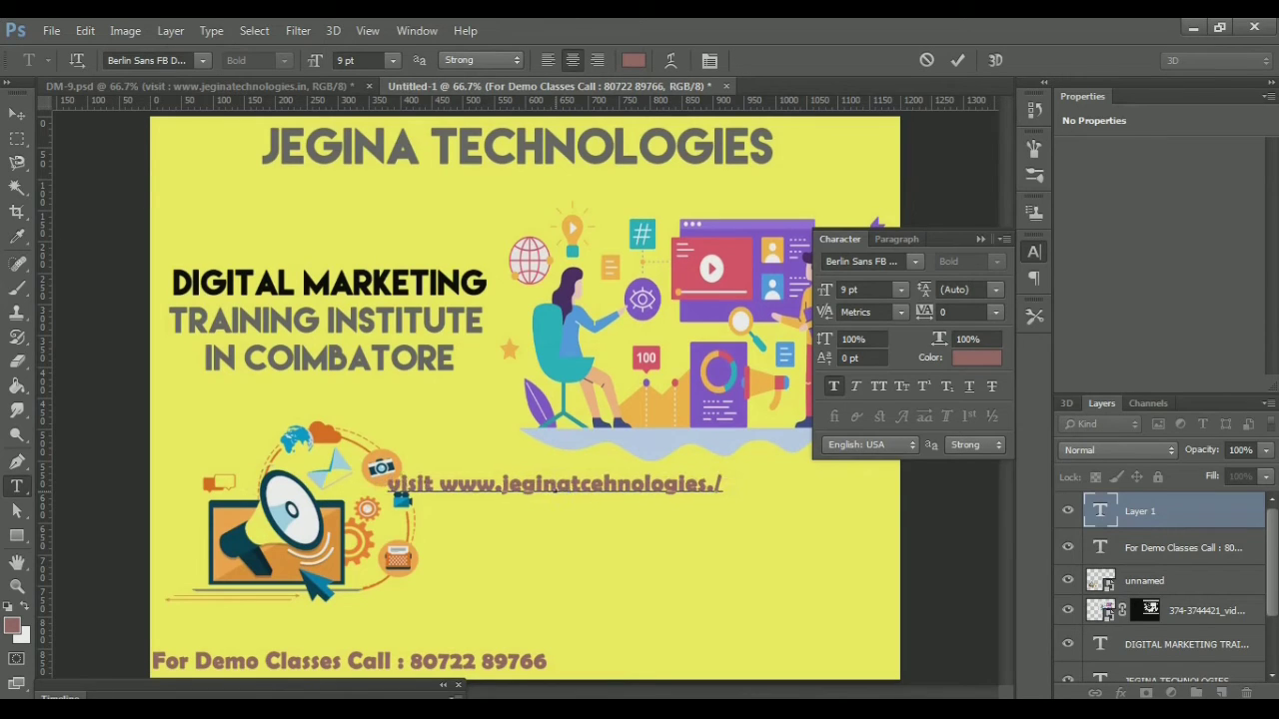
pyautogui.press('BackSpace')
pyautogui.write('in')
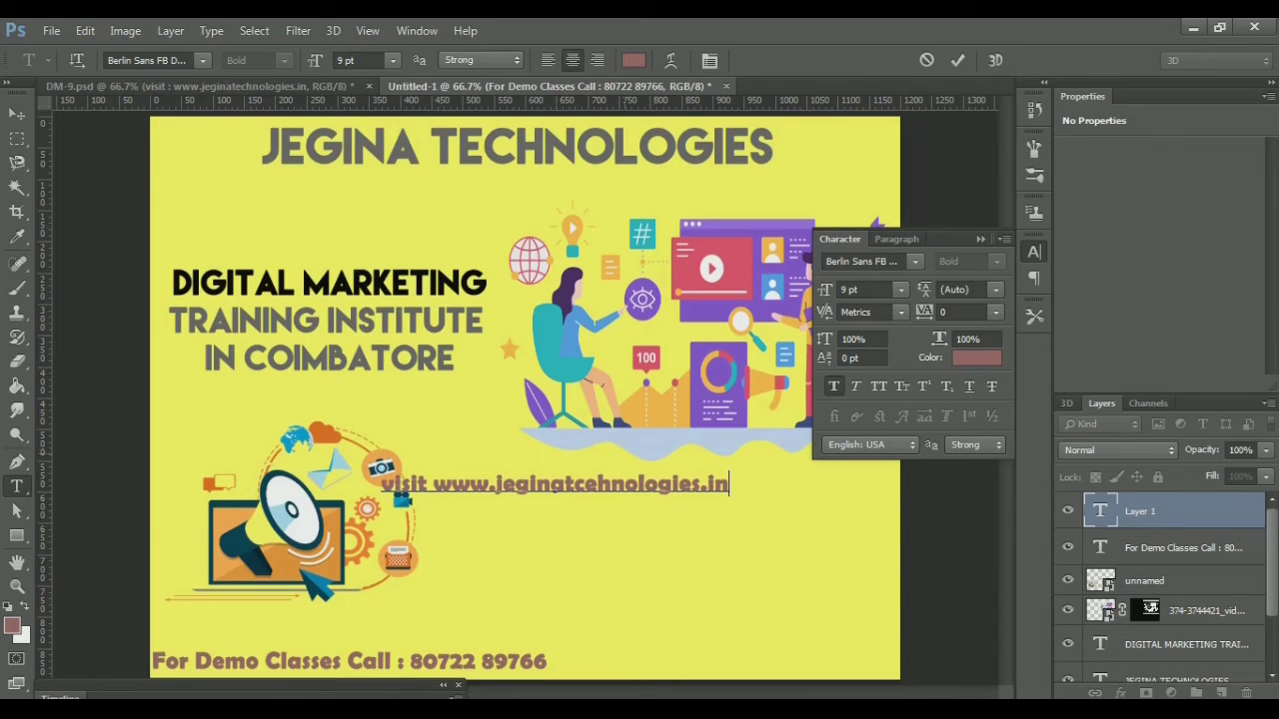
# Fix the spelling to 'jeginatechnologies' and commit the website text
pyautogui.click(597, 484)
pyautogui.press('BackSpace')
pyautogui.press('BackSpace')
pyautogui.write('ech')
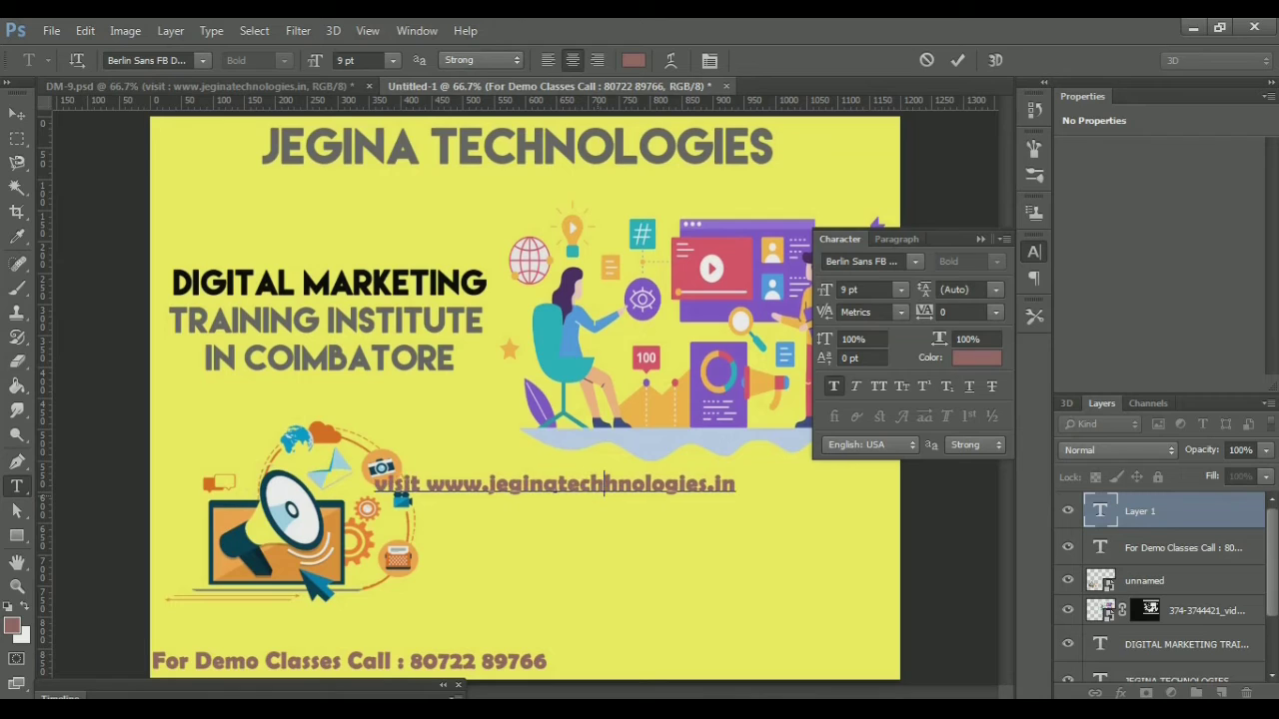
pyautogui.press('Left')
pyautogui.press('Delete')
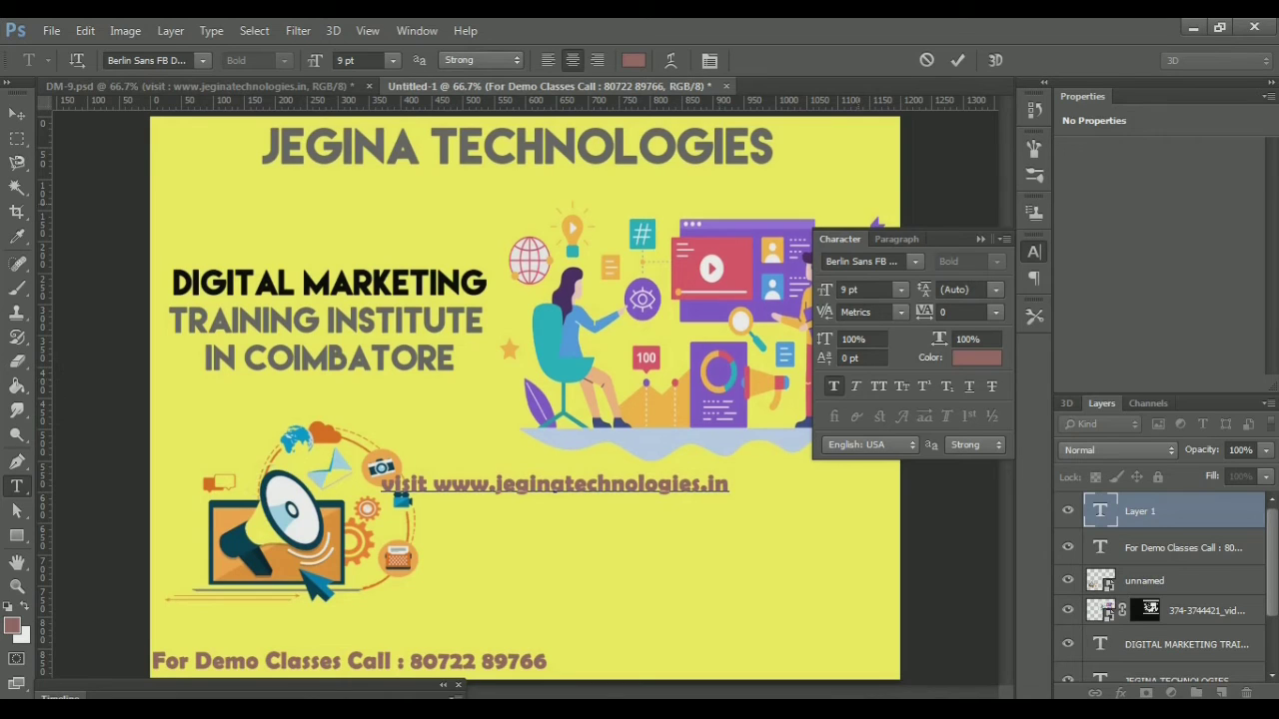
pyautogui.click(958, 60)
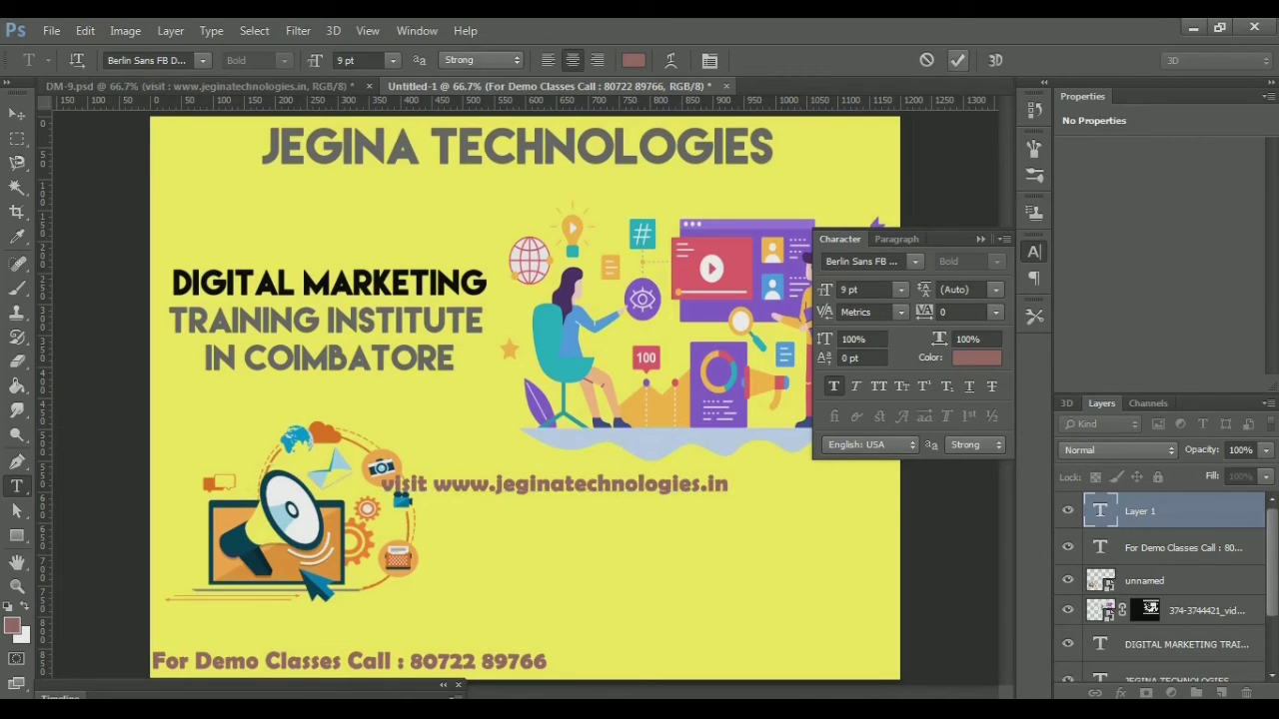
# Move the website line to the poster's bottom right
pyautogui.press('v')
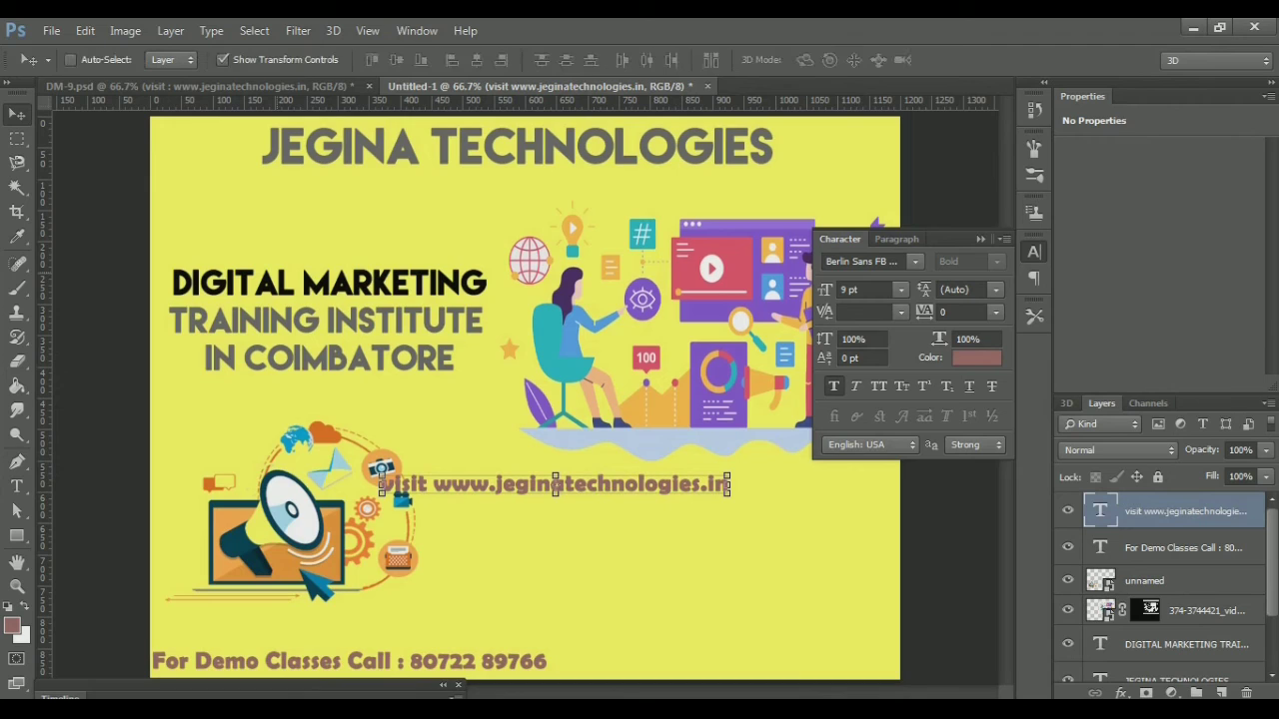
pyautogui.moveTo(547, 445); pyautogui.dragTo(714, 617)
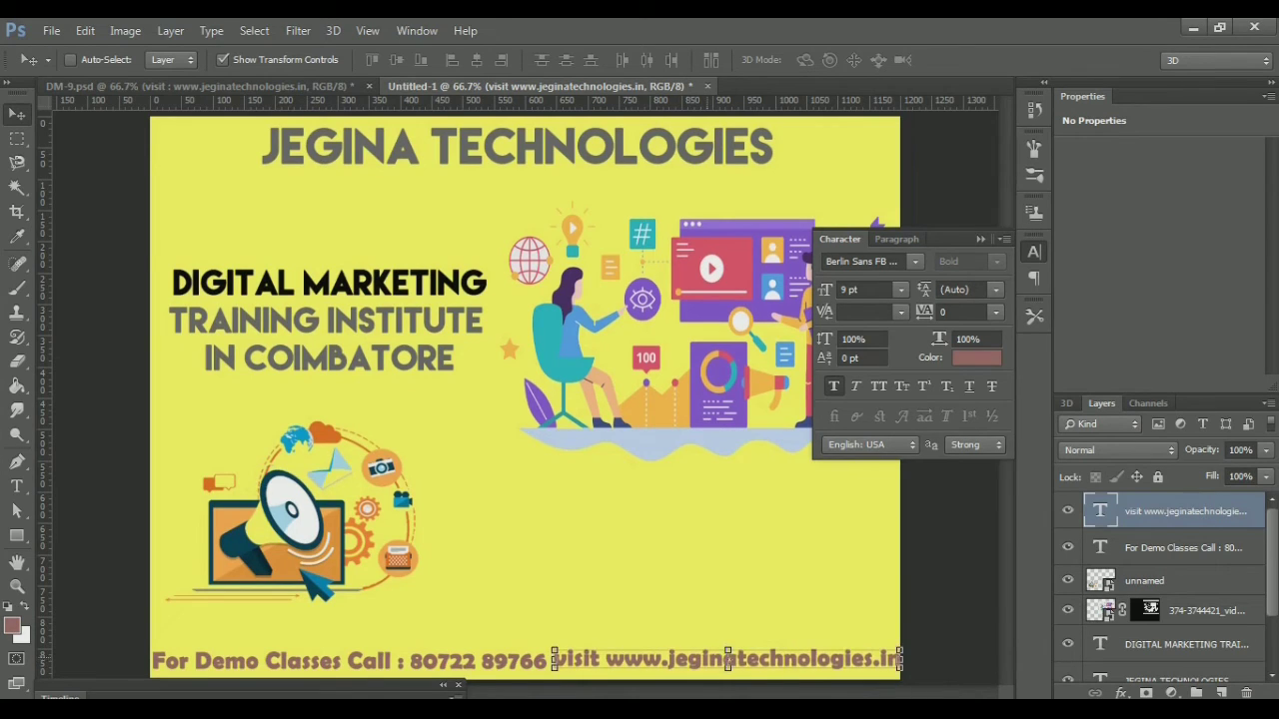
pyautogui.press('Left')
pyautogui.press('Left')
pyautogui.press('Left')
pyautogui.press('Left')
pyautogui.press('Left')
pyautogui.press('Left')
pyautogui.press('Left')
pyautogui.press('Left')
pyautogui.press('Left')
pyautogui.press('Left')
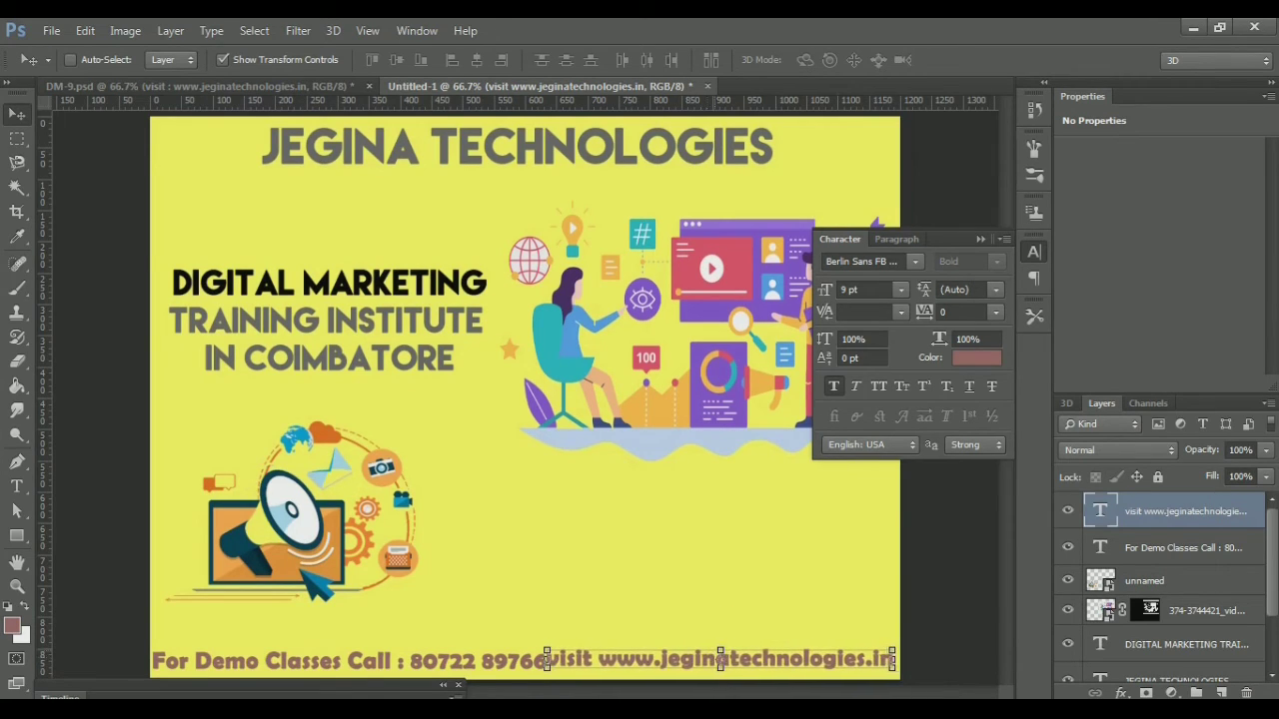
# Resize the phone footer line to 8 pt, nudge it up-left, then view DM-9.psd
pyautogui.hotkey('alt', '[')
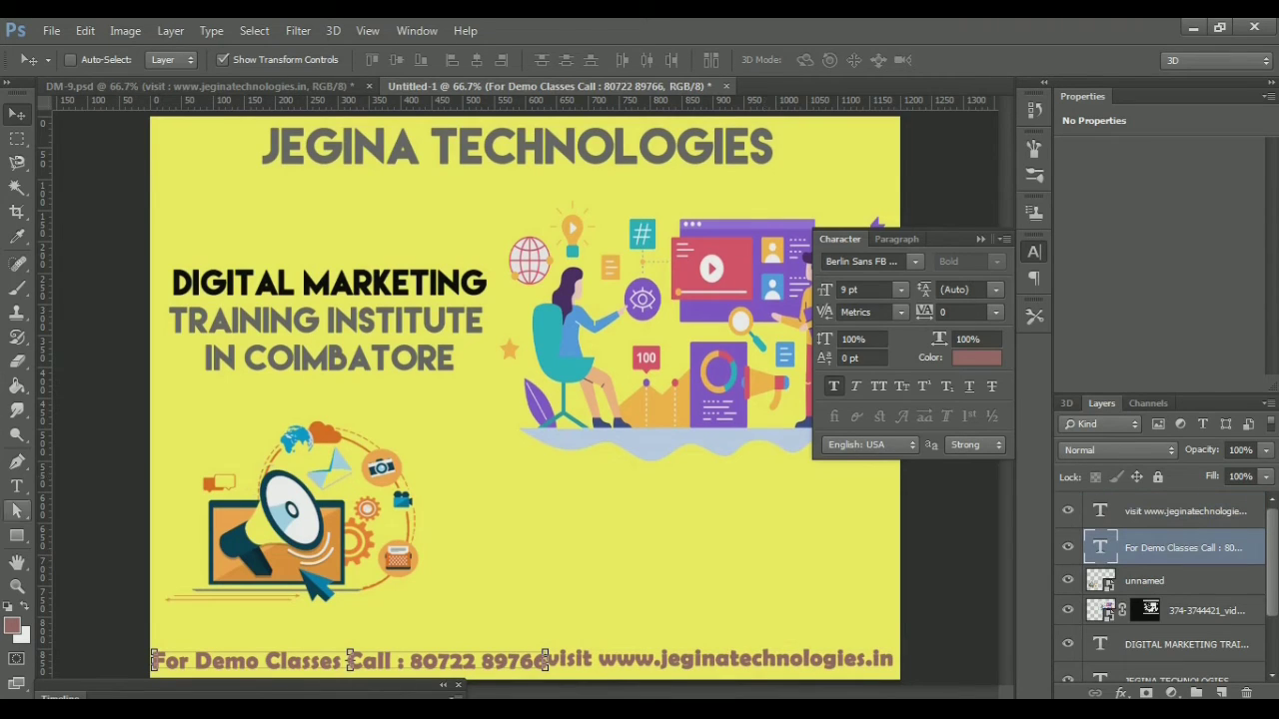
pyautogui.click(17, 487)
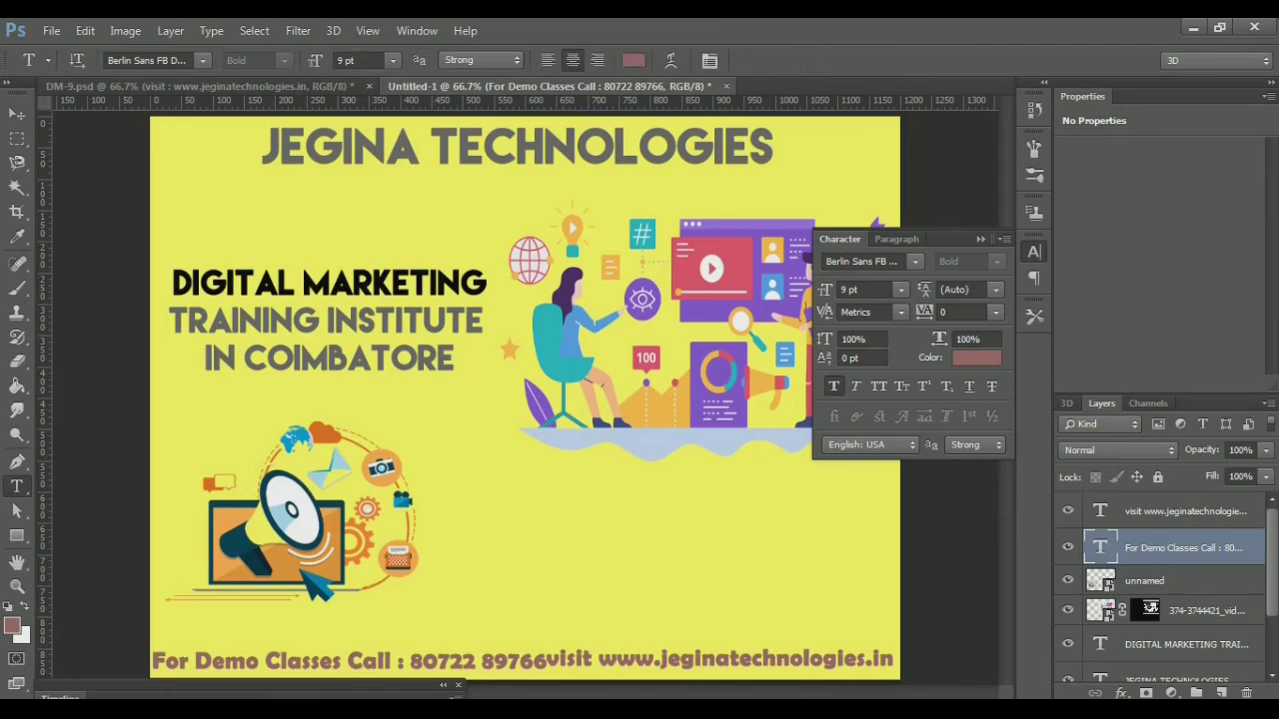
pyautogui.click(358, 59)
pyautogui.press('Down')
pyautogui.press('Return')
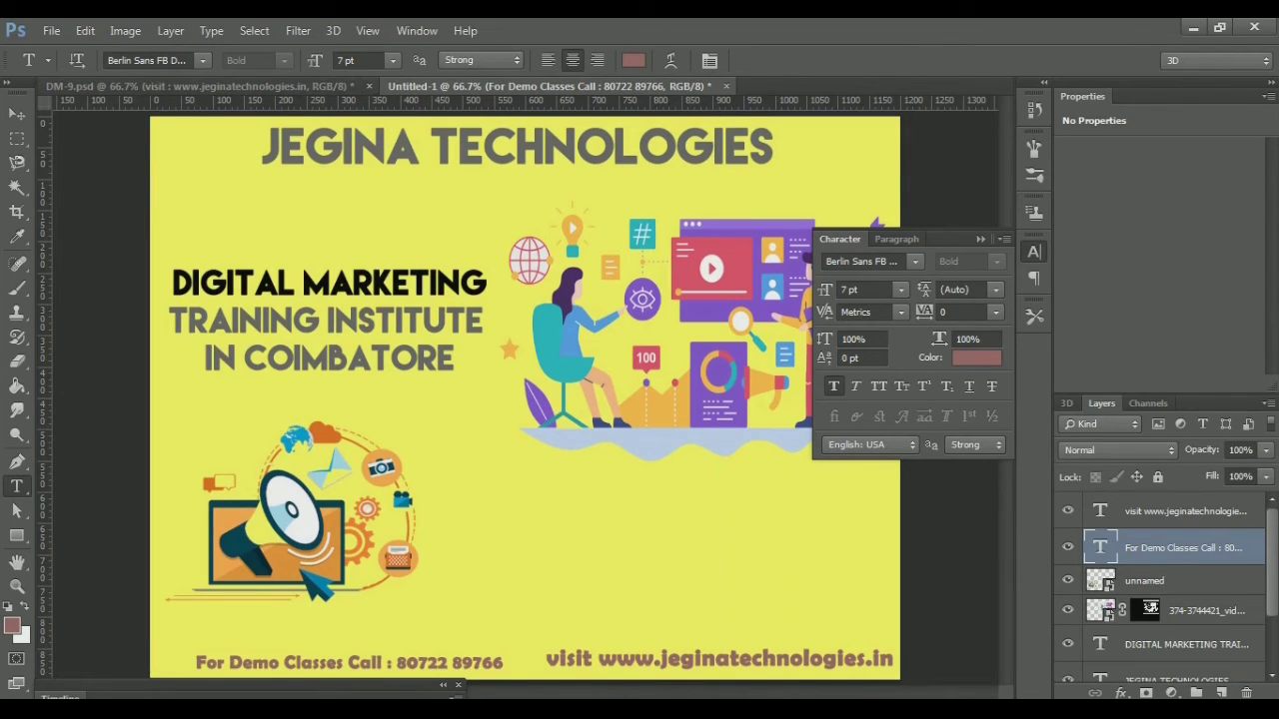
pyautogui.click(341, 60)
pyautogui.write('8')
pyautogui.press('Return')
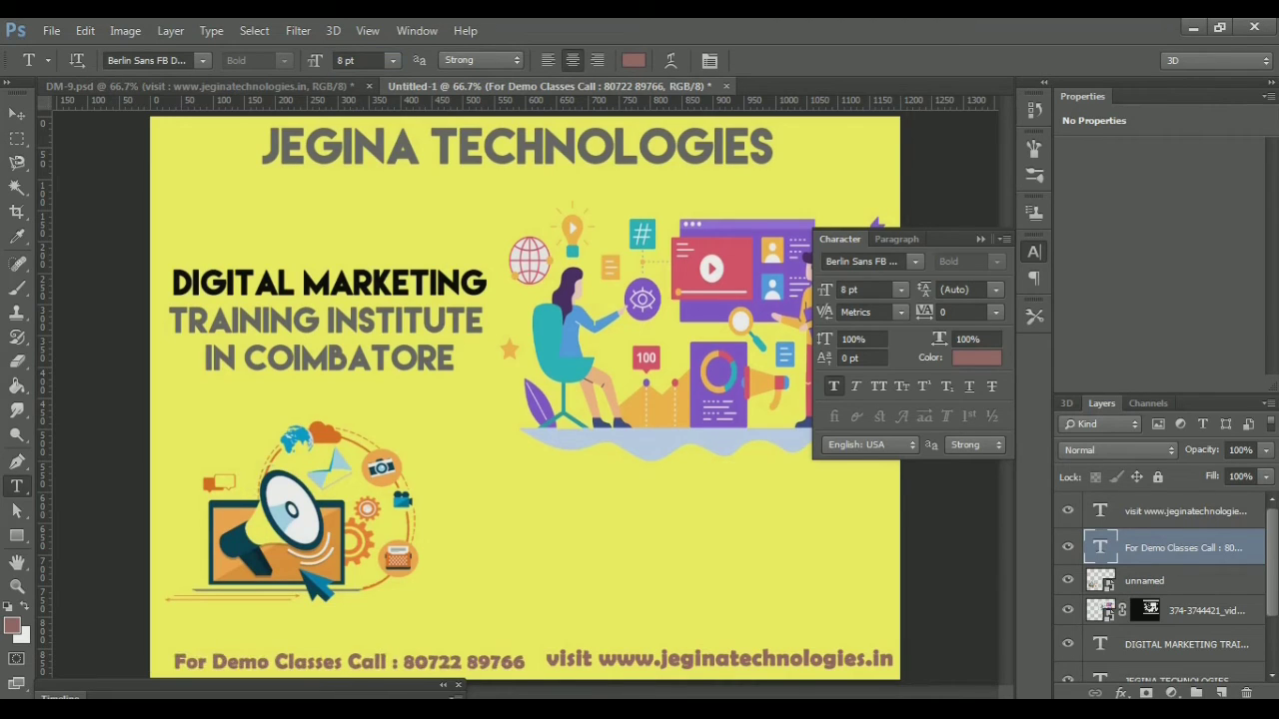
pyautogui.press('v')
pyautogui.press('v')
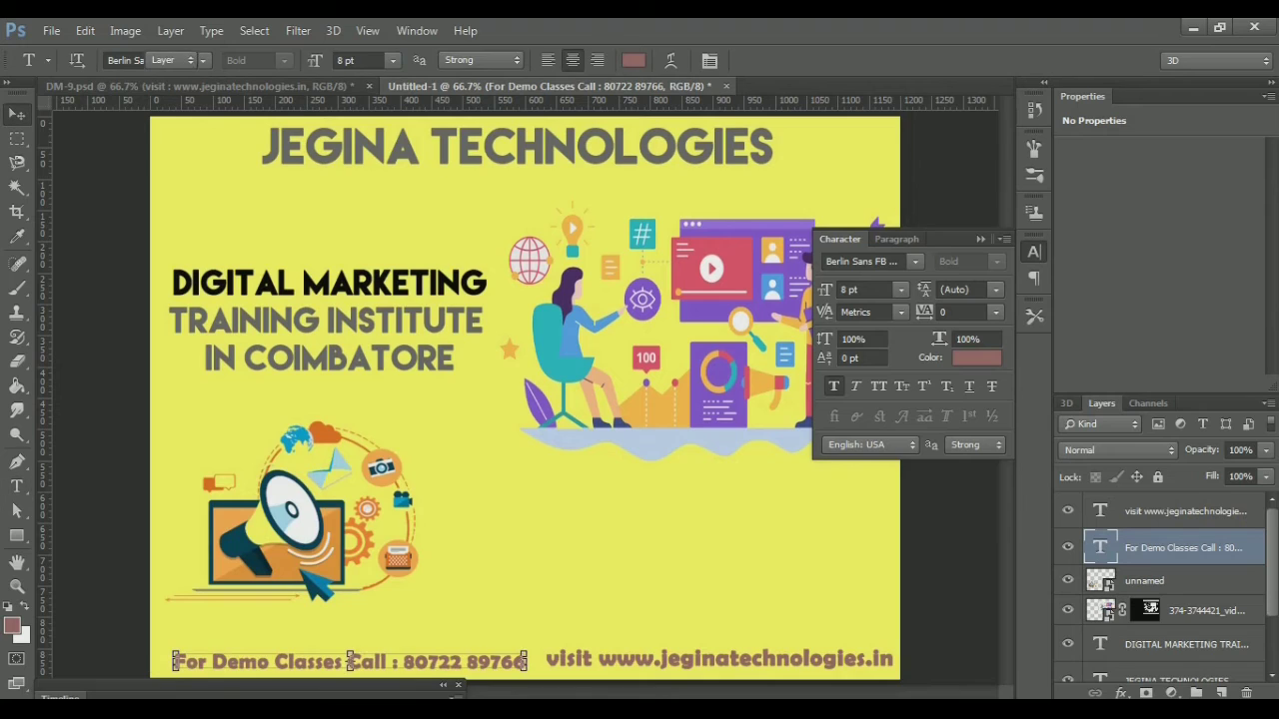
pyautogui.press('Left')
pyautogui.press('Up')
pyautogui.press('Left')
pyautogui.press('Up')
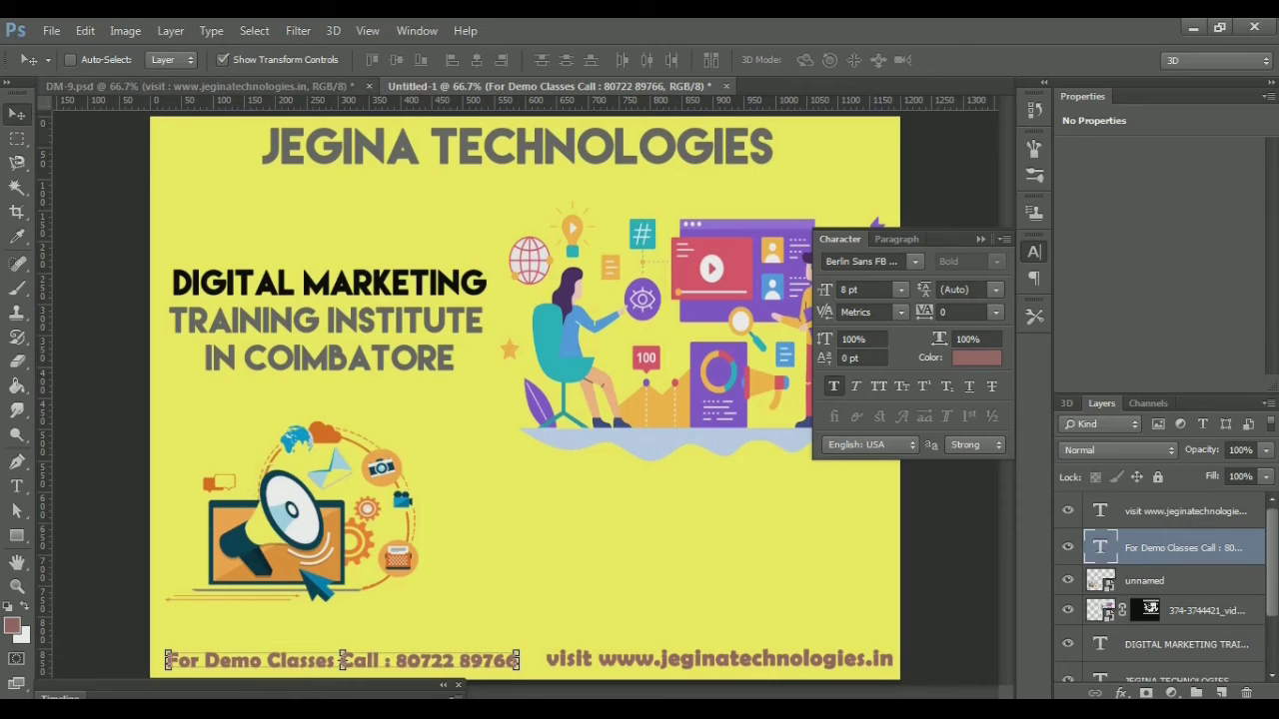
pyautogui.click(150, 86)
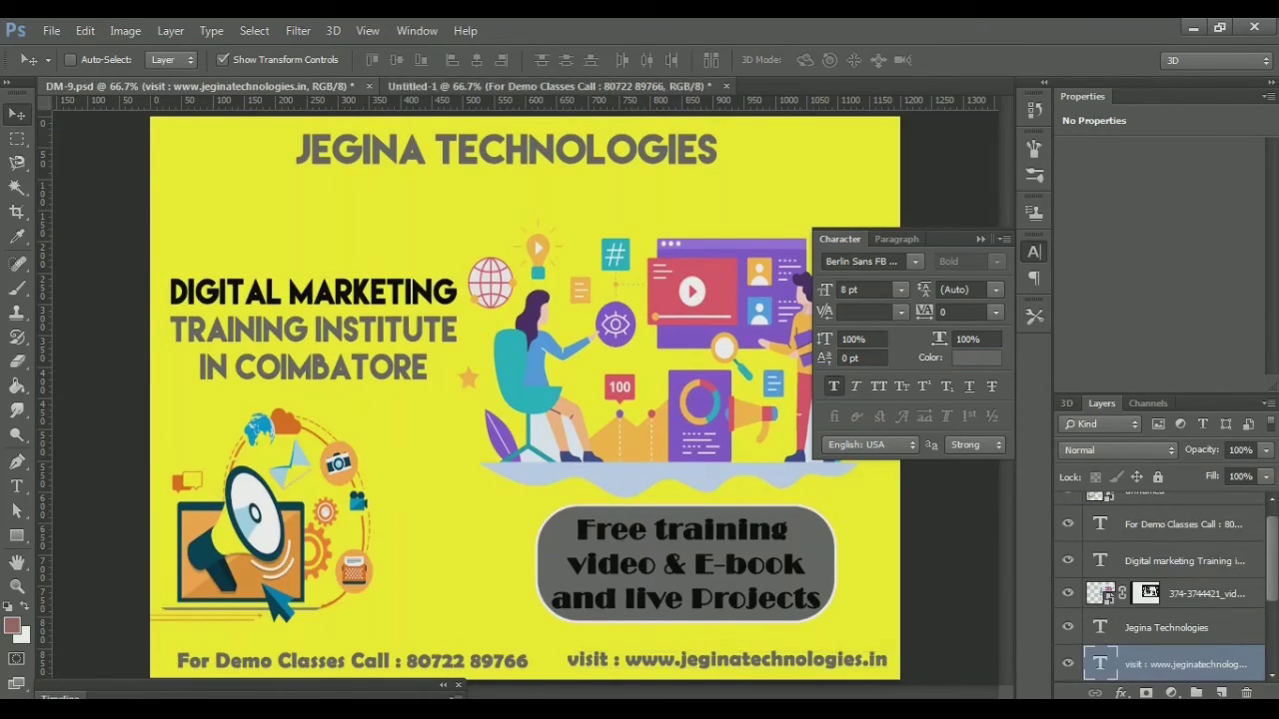
# Back in Untitled-1, draw a rounded rectangle in the poster's lower right
pyautogui.click(549, 86)
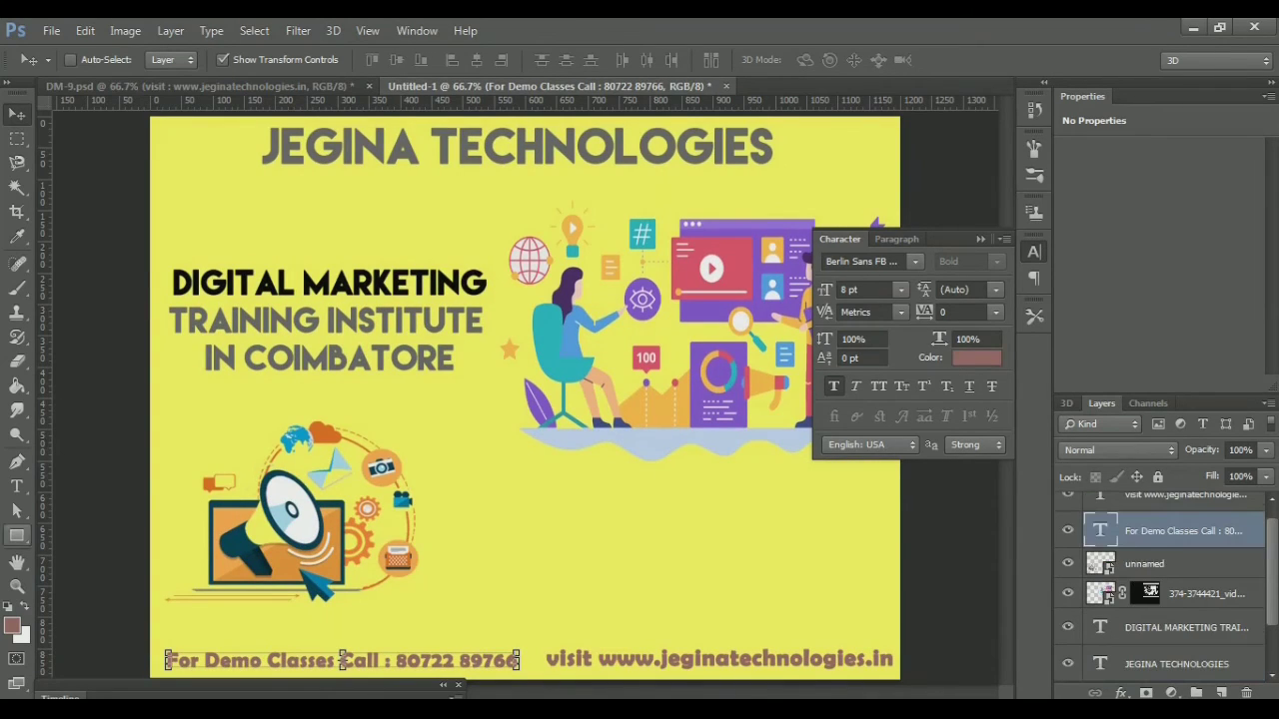
pyautogui.press('u')
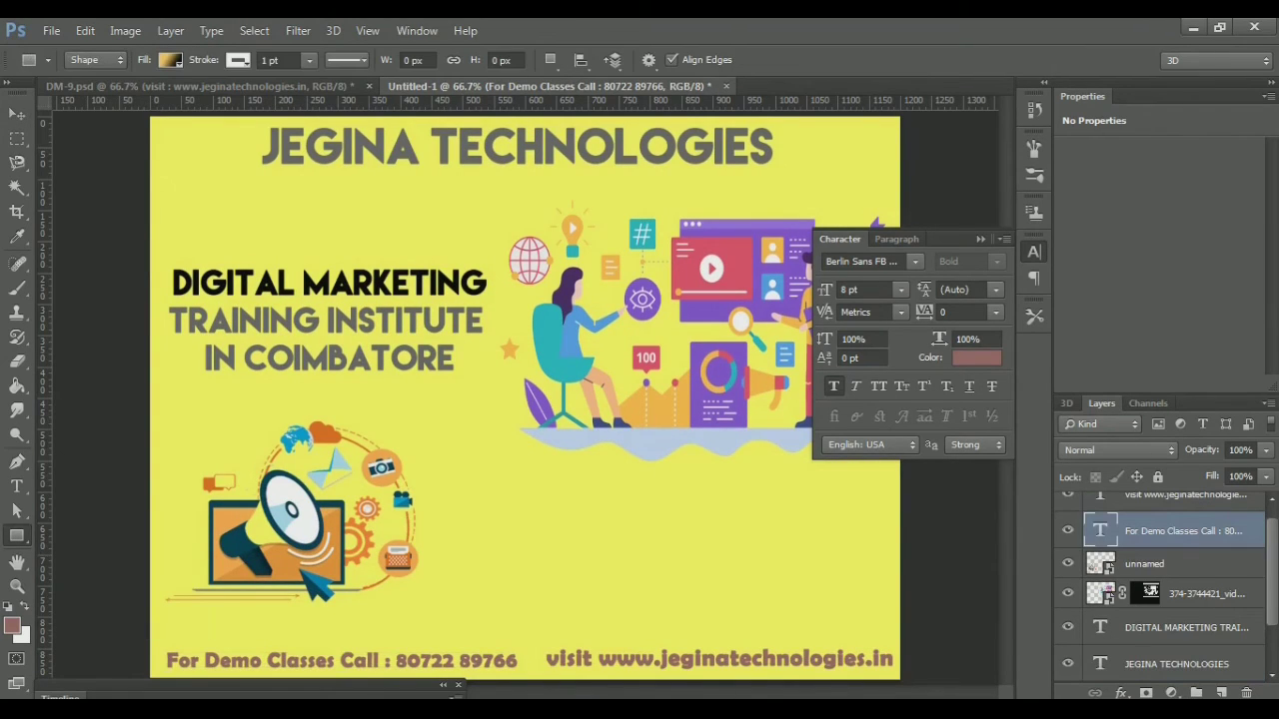
pyautogui.rightClick(16, 535)
pyautogui.click(124, 549)
pyautogui.click(980, 239)
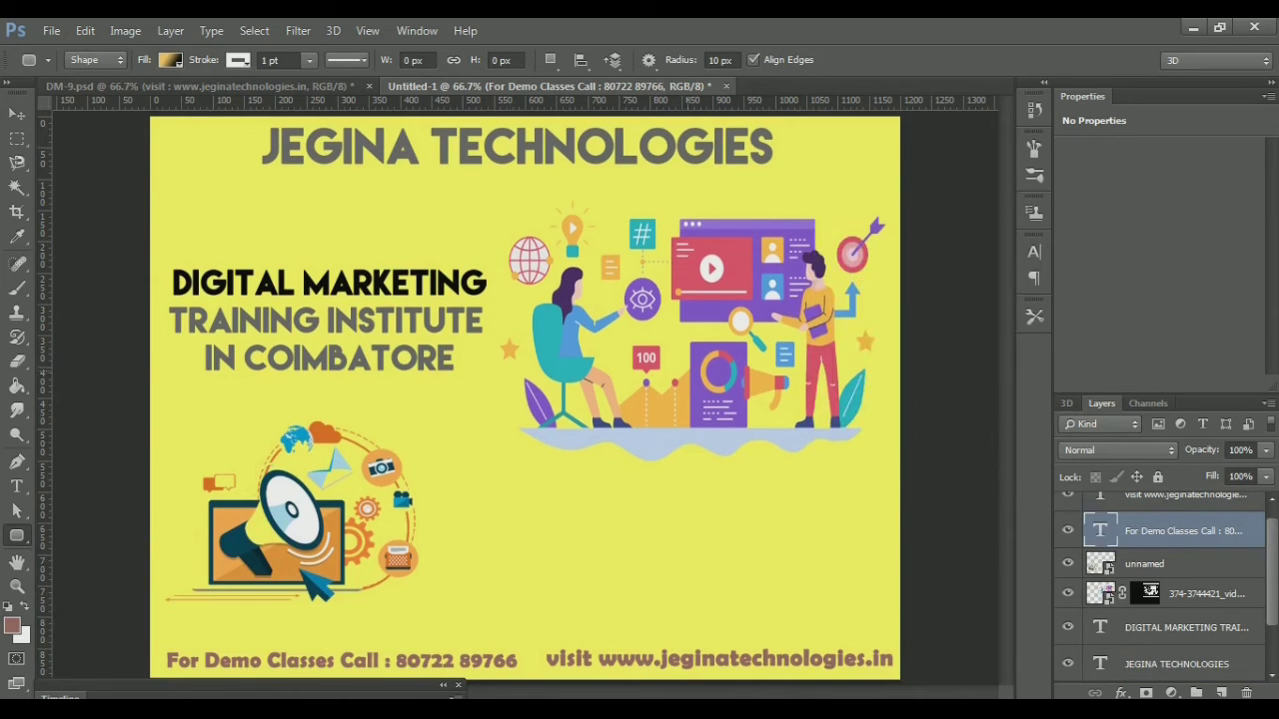
pyautogui.click(521, 492)
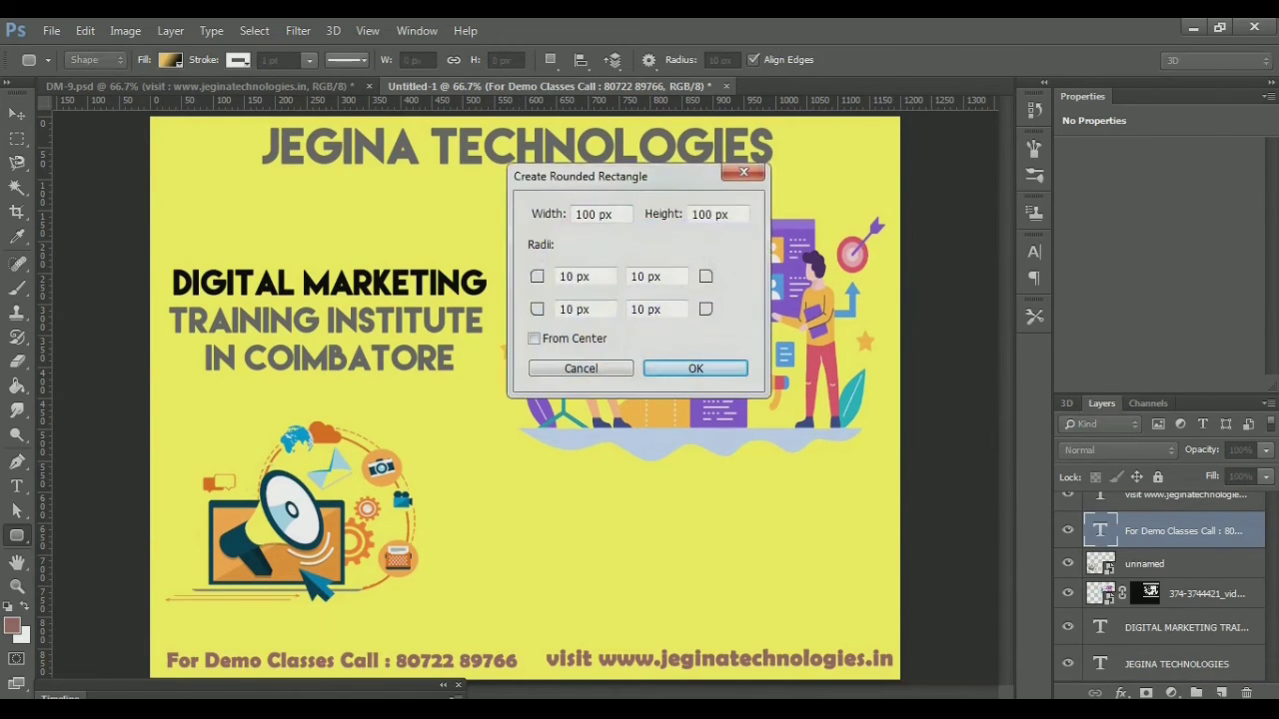
pyautogui.click(744, 172)
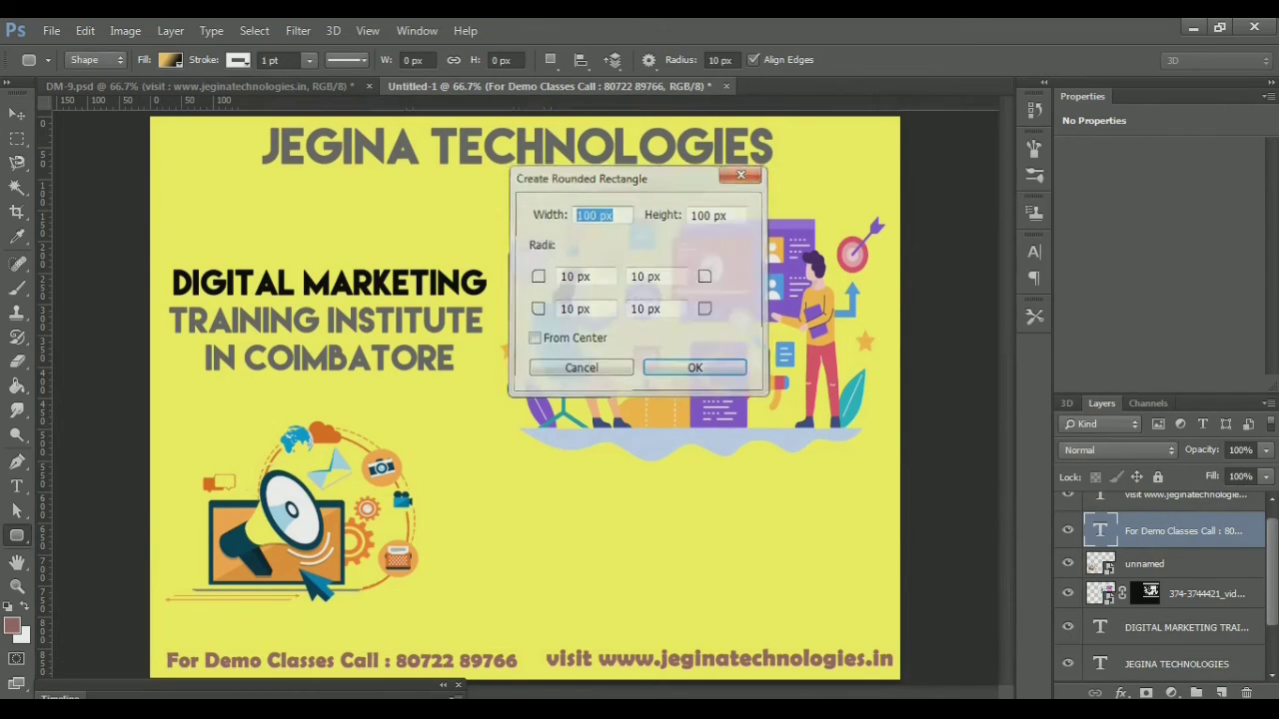
pyautogui.moveTo(544, 487); pyautogui.dragTo(844, 620)
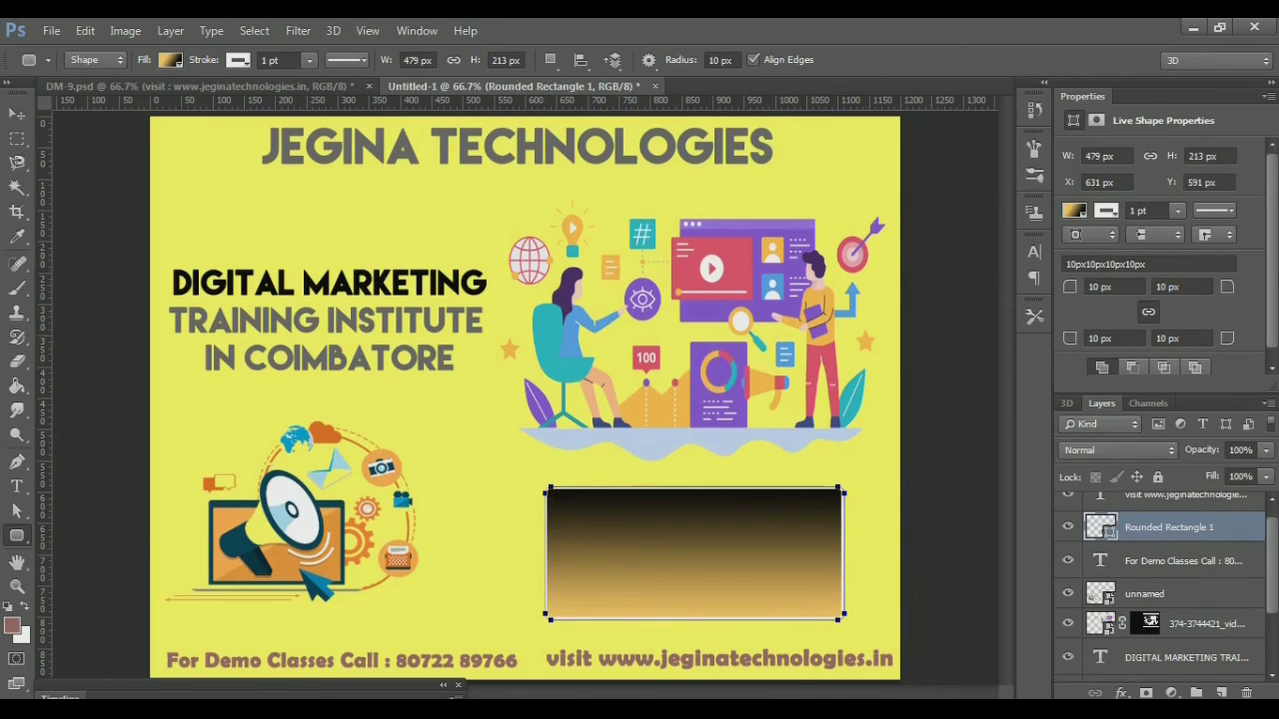
# Set the rectangle's corner radius to 50 px and its fill to solid black
pyautogui.doubleClick(1099, 287)
pyautogui.write('509')
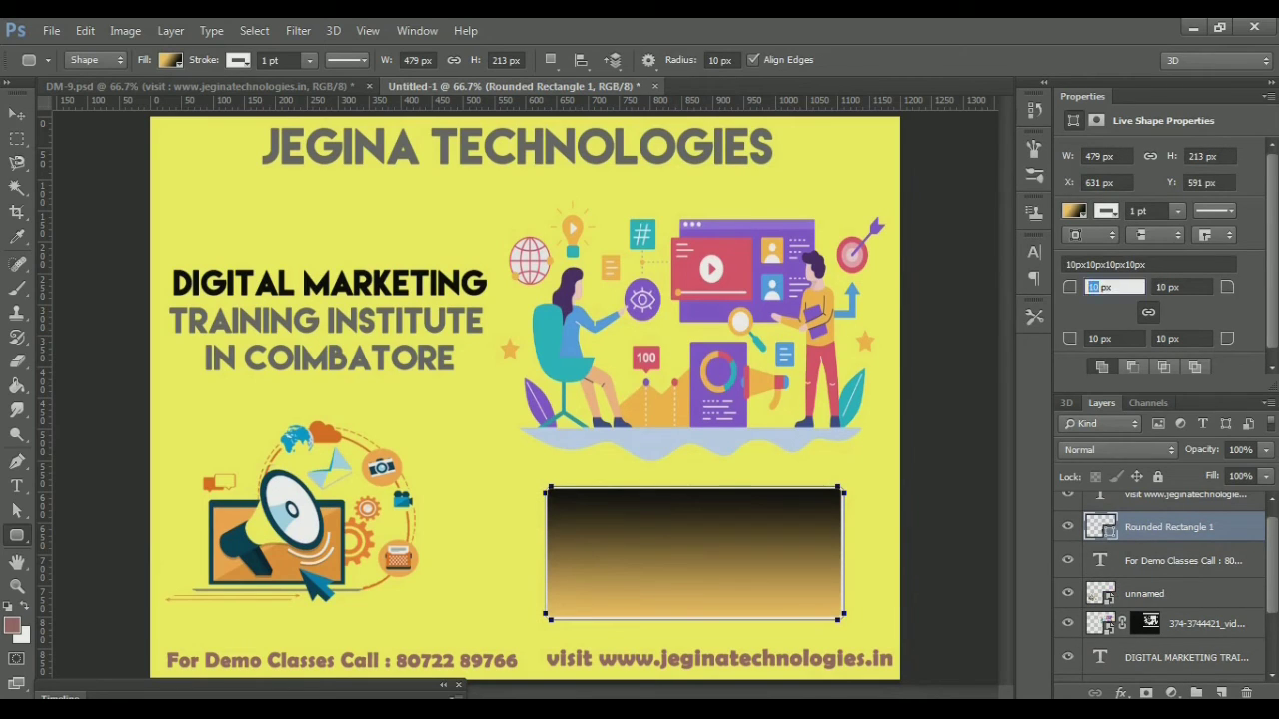
pyautogui.press('BackSpace')
pyautogui.press('Return')
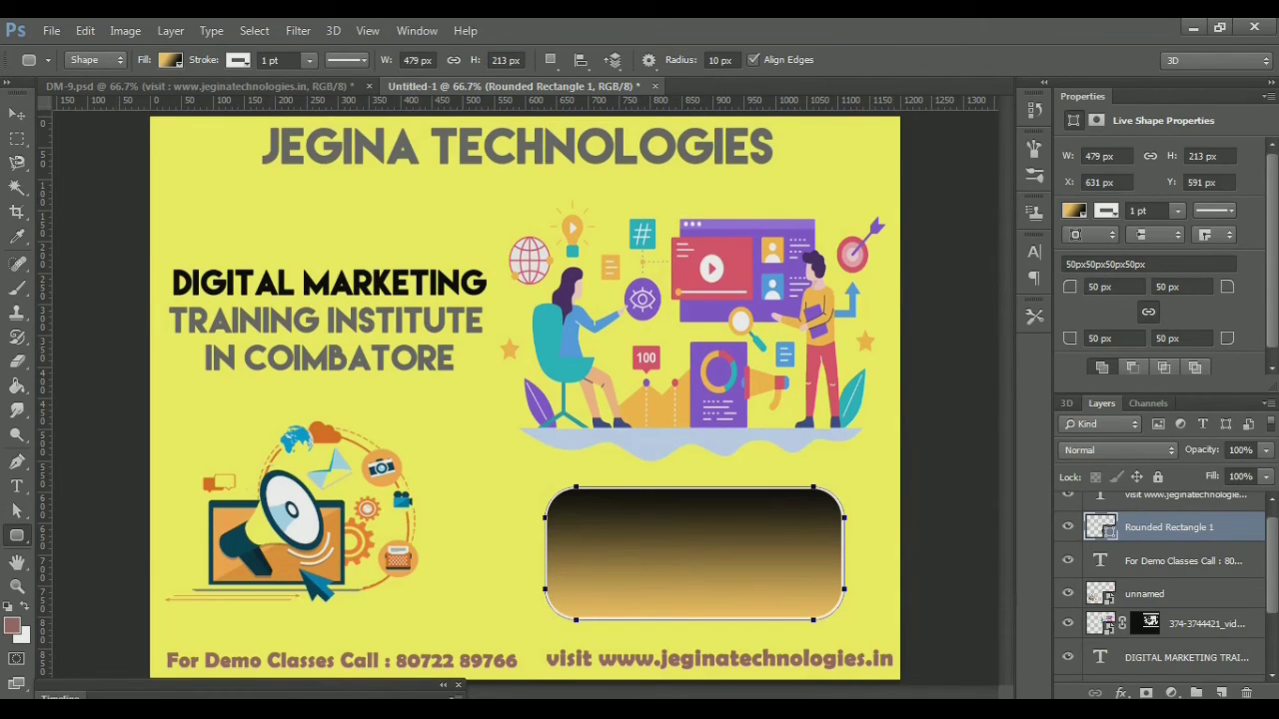
pyautogui.click(170, 60)
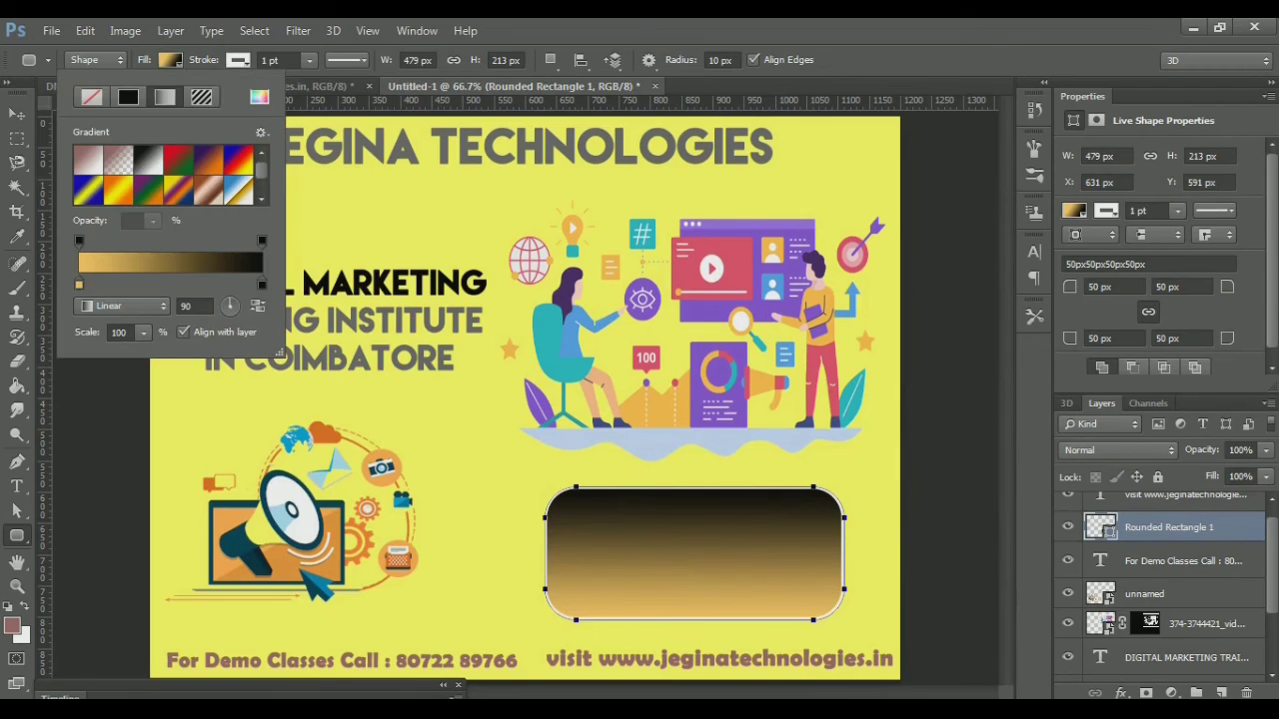
pyautogui.click(128, 96)
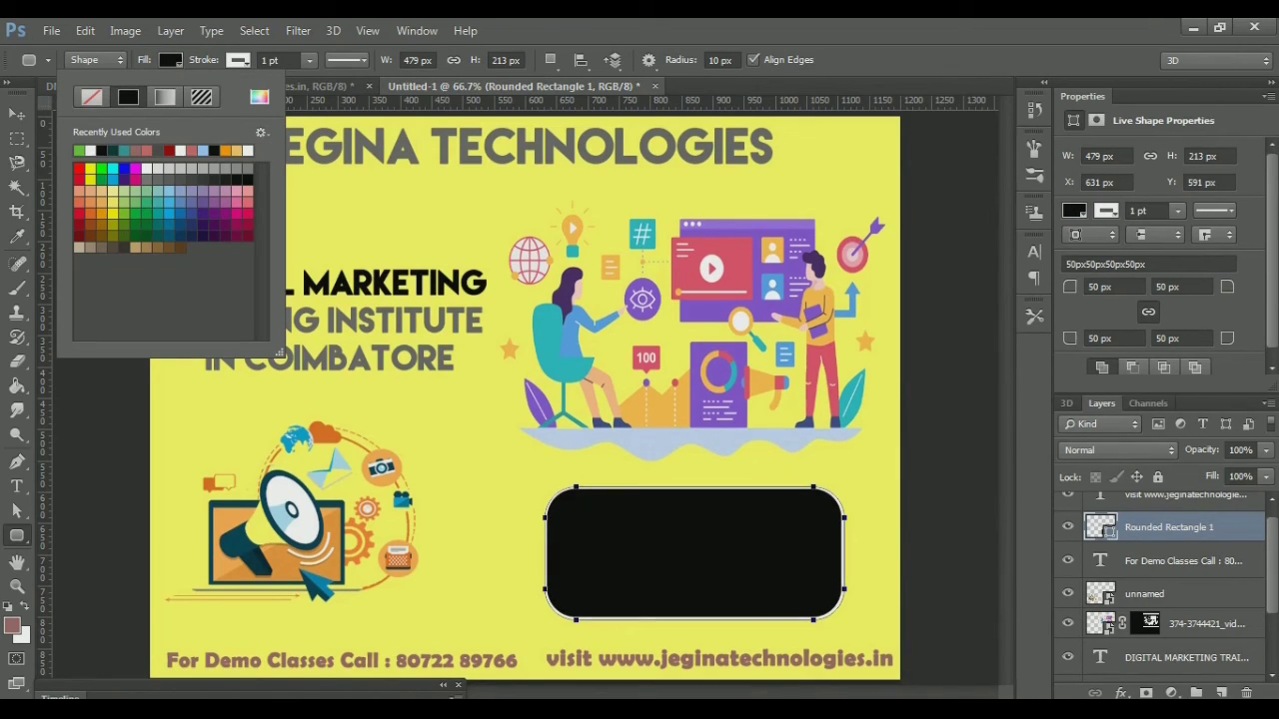
pyautogui.click(258, 97)
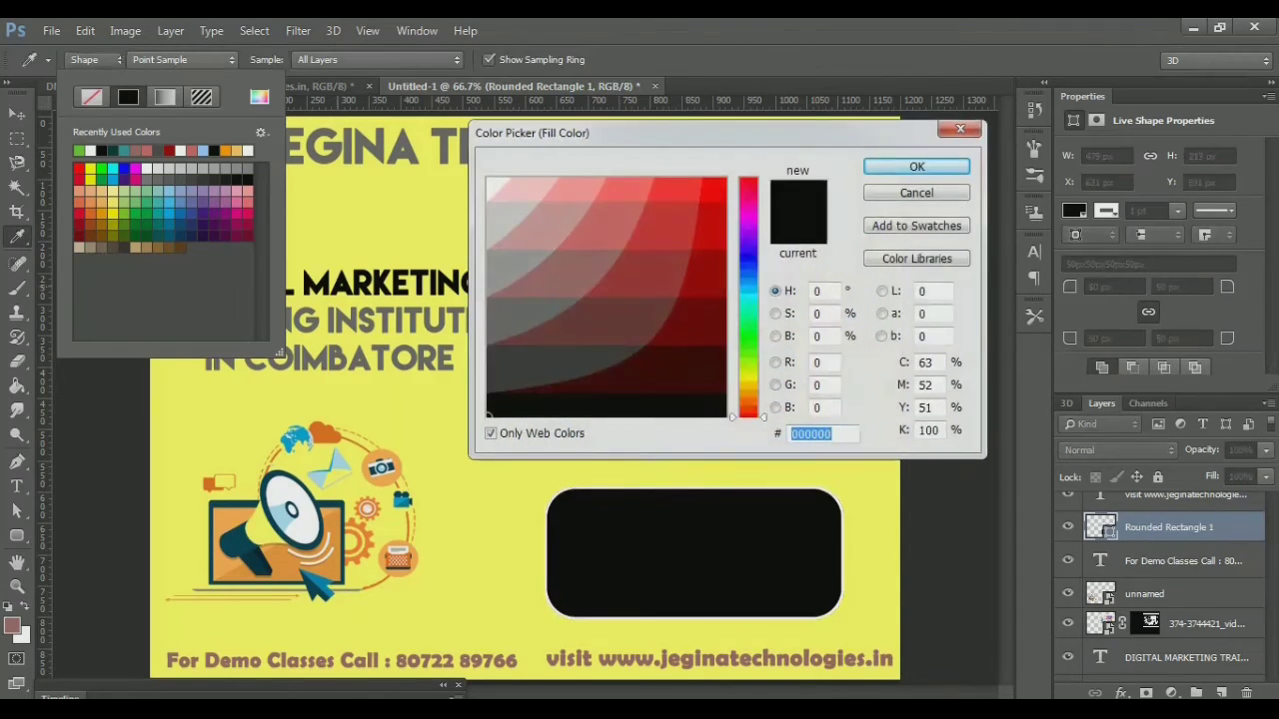